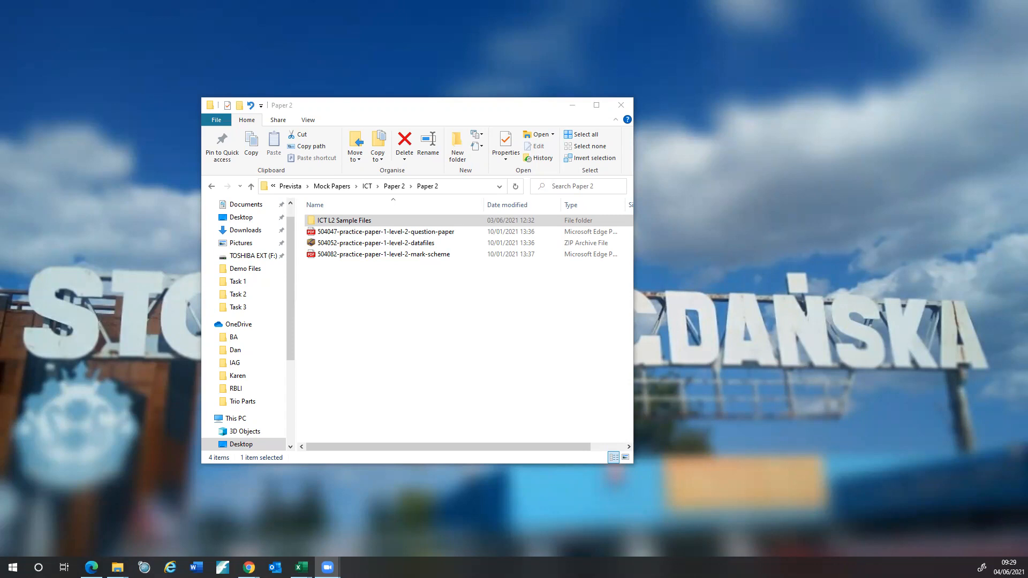
# - Scroll the question paper PDF to Task 2 on page 12 and move it to the other screen
pyautogui.hotkey('alt', 'Tab')
pyautogui.scroll(3, 773, 224)
pyautogui.scroll(-1, 773, 226)
pyautogui.scroll(-15, 774, 225)
pyautogui.scroll(-10, 775, 227)
pyautogui.scroll(-6, 777, 216)
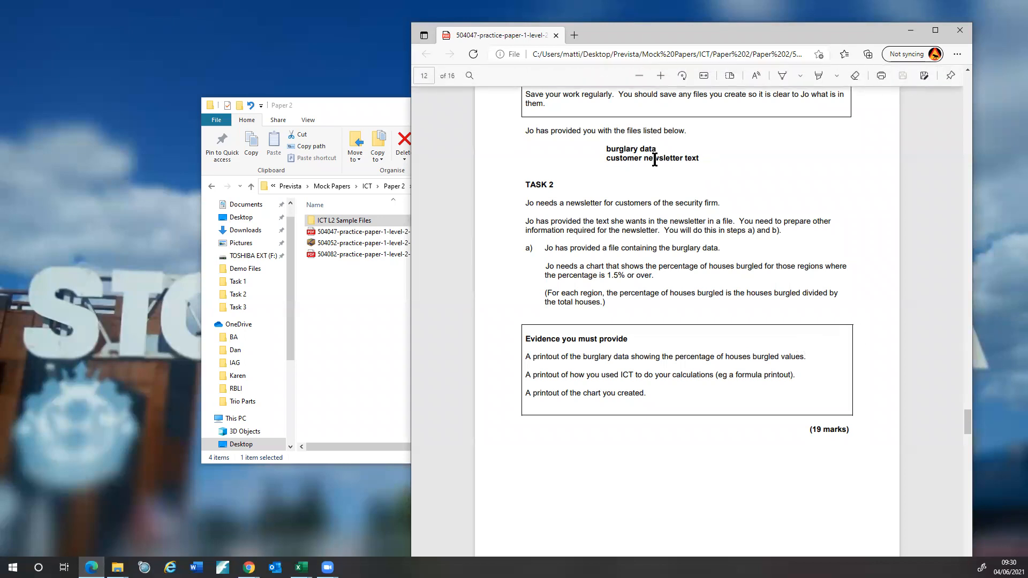
pyautogui.moveTo(686, 27); pyautogui.dragTo(686, 0)
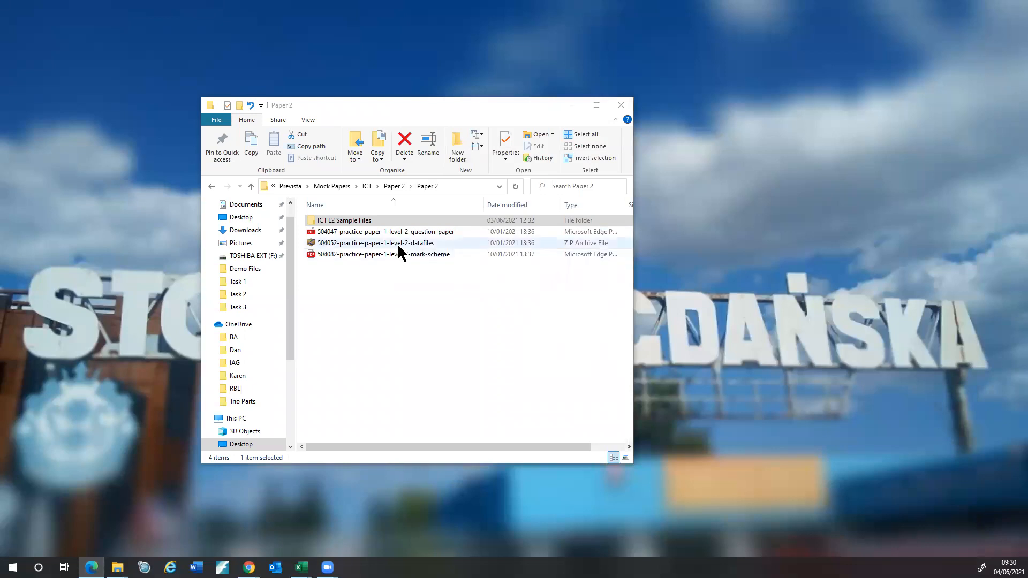
# - Open the datafiles ZIP archive with Windows Explorer to view its files
pyautogui.click(397, 243)
pyautogui.rightClick(397, 243)
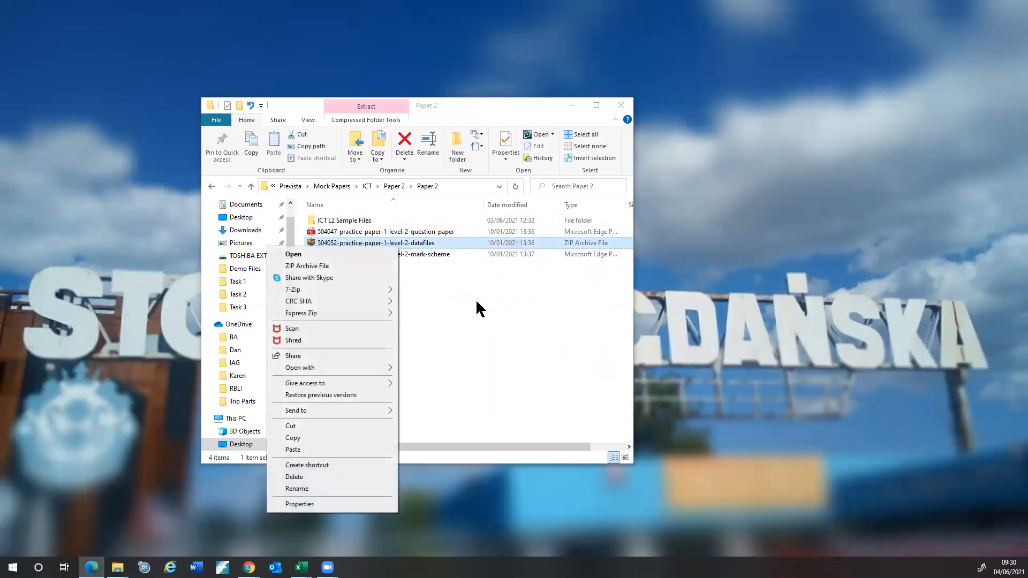
pyautogui.click(433, 275)
pyautogui.click(409, 244)
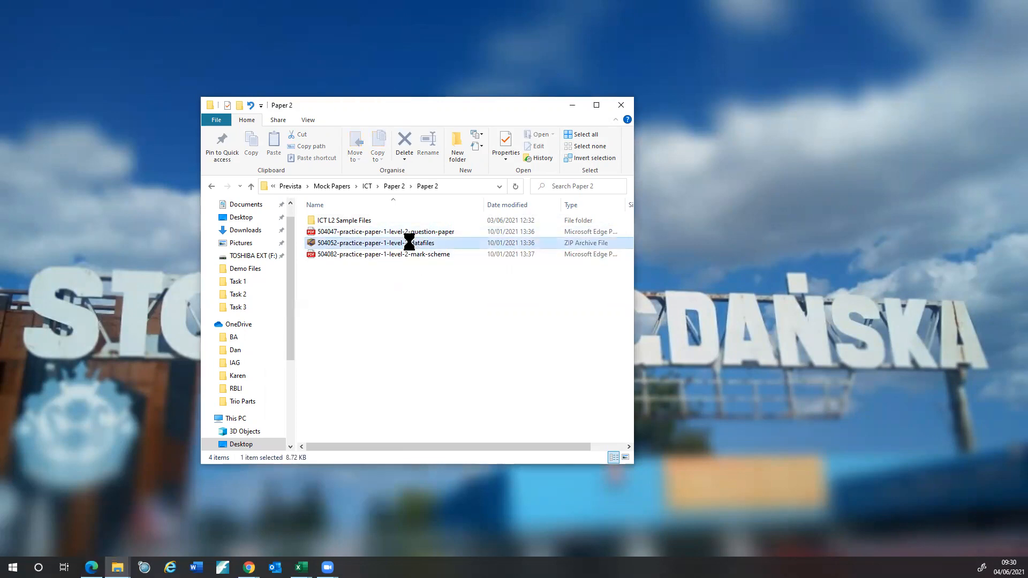
pyautogui.rightClick(410, 243)
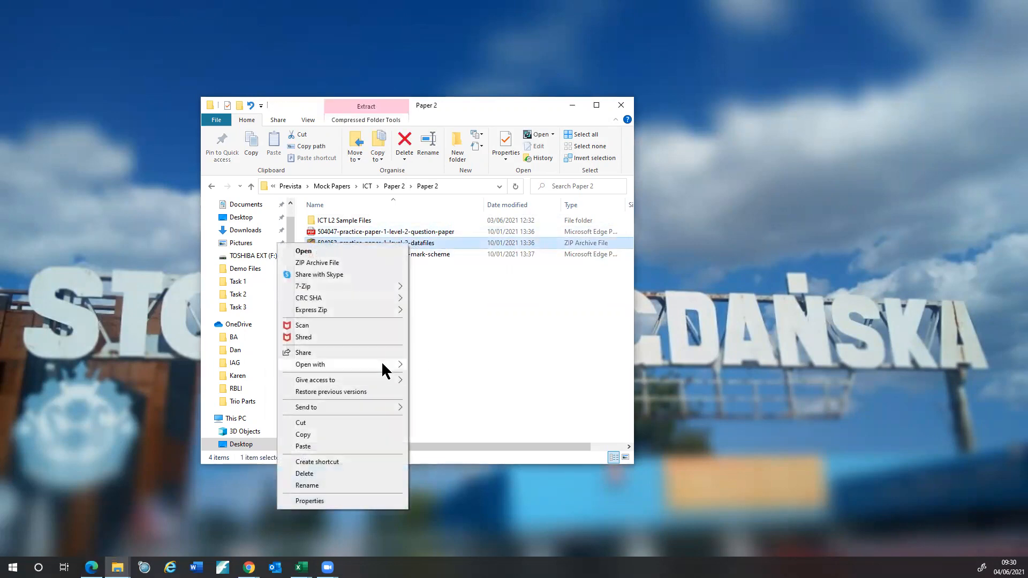
pyautogui.moveTo(382, 364)
pyautogui.click(440, 390)
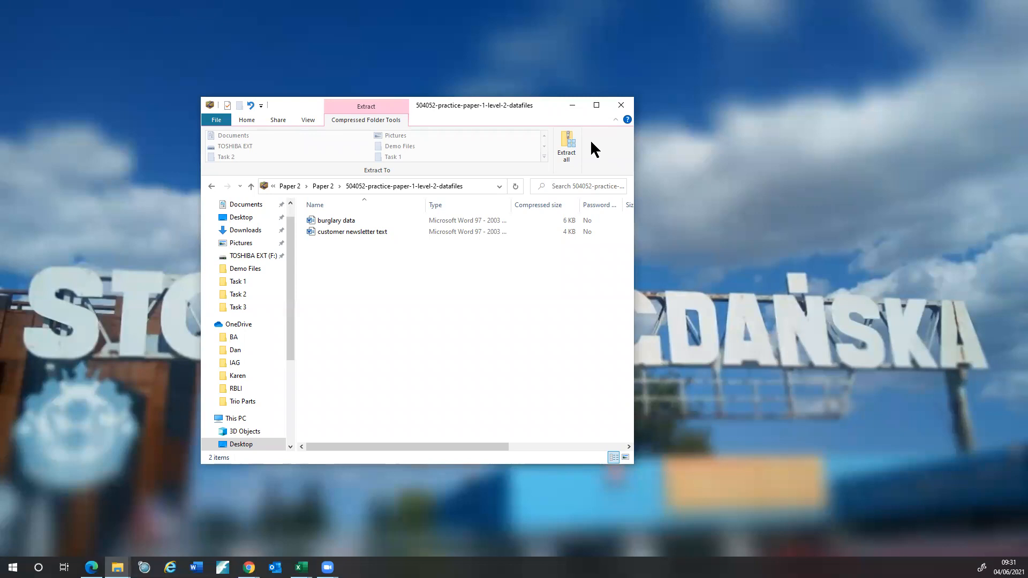
# - Open the burglary data document from inside the ZIP
pyautogui.click(343, 220)
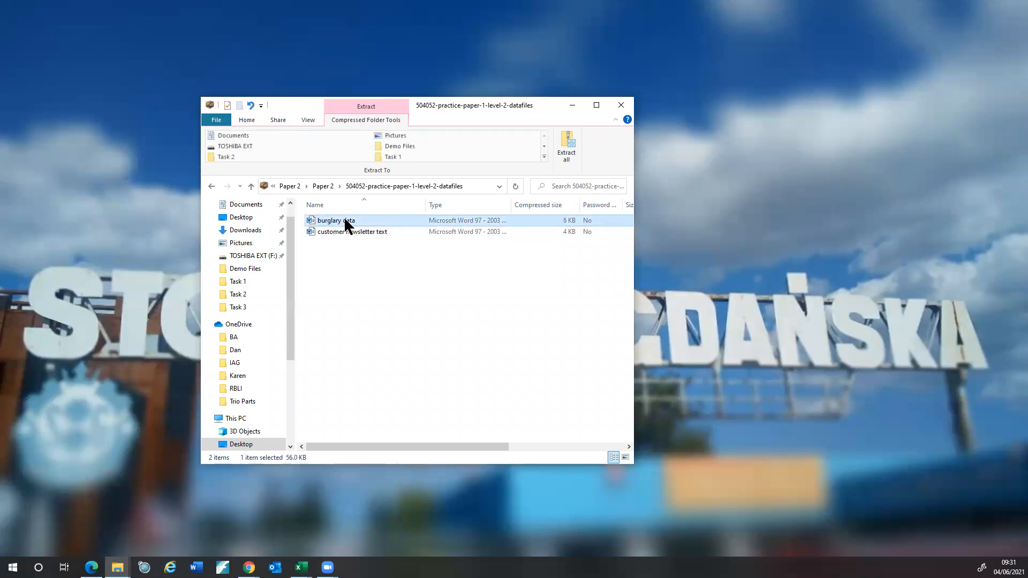
pyautogui.click(362, 272)
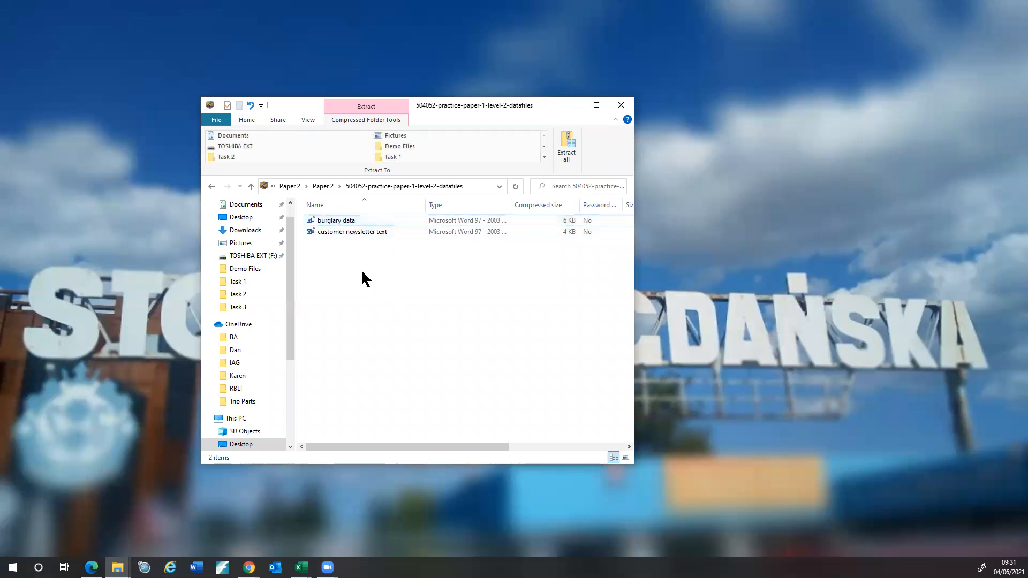
pyautogui.doubleClick(339, 219)
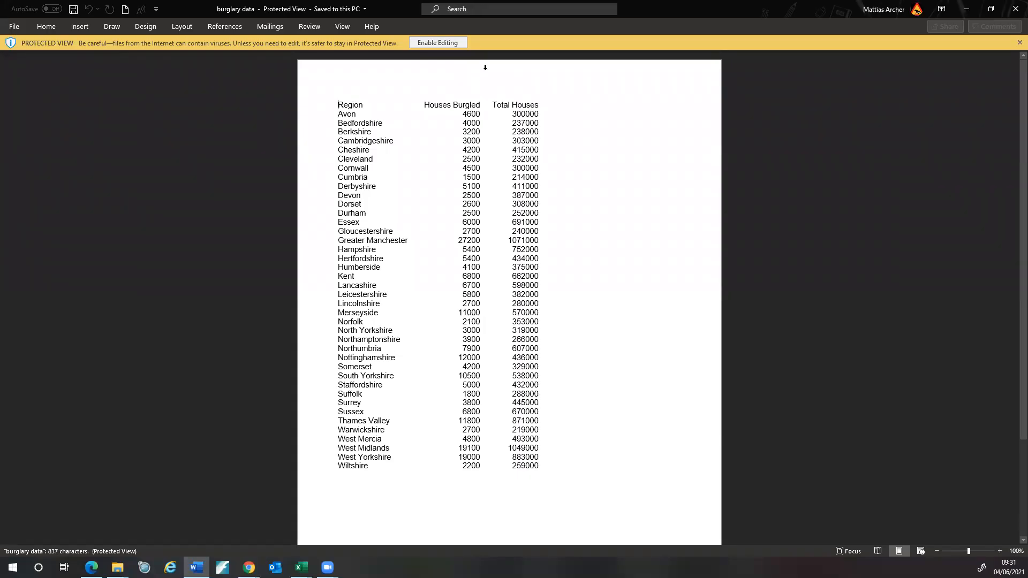
# - Enable editing in Word, dismiss the extraction error, and move the Word window to the top
pyautogui.click(439, 43)
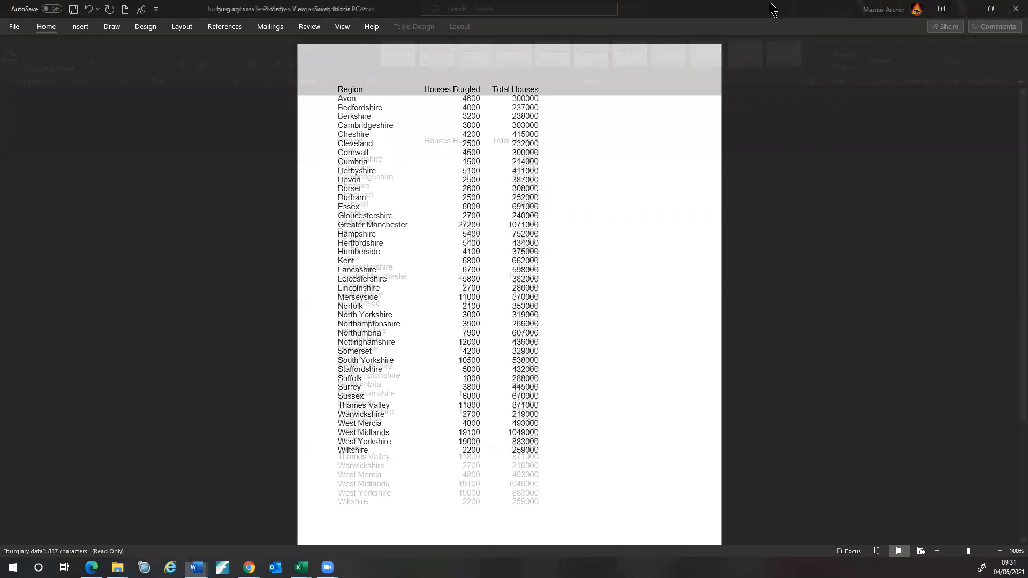
pyautogui.doubleClick(772, 9)
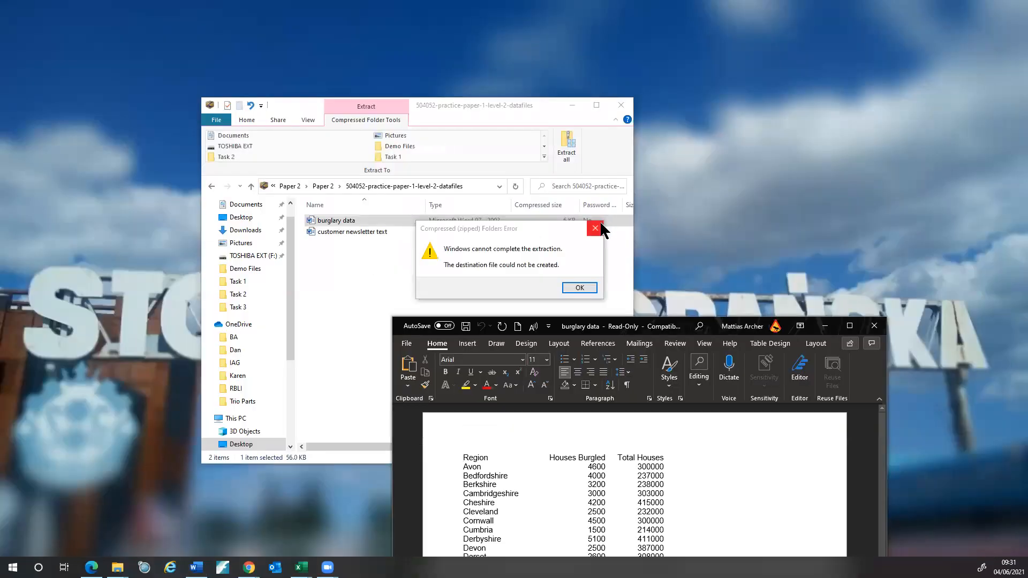
pyautogui.click(595, 228)
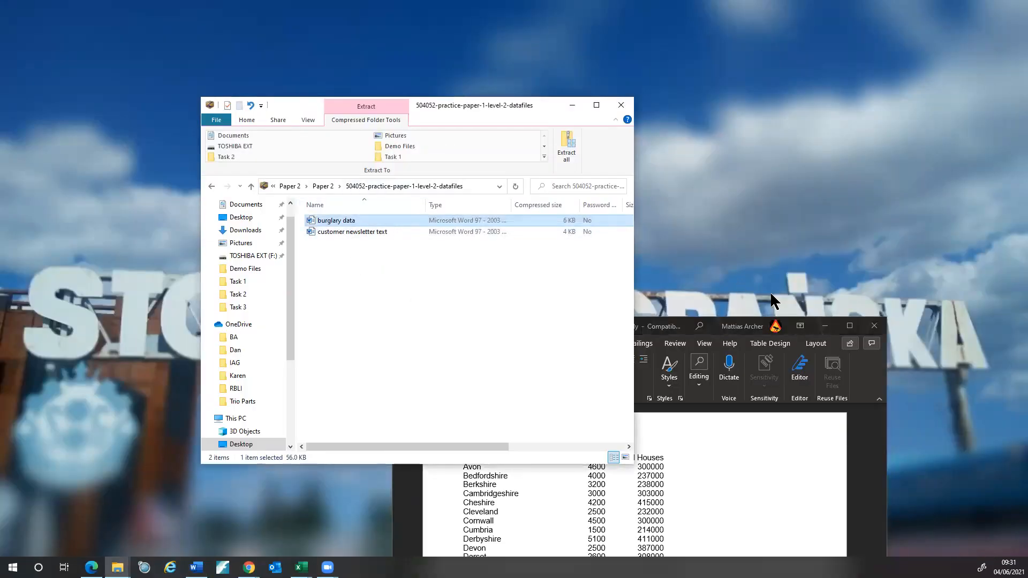
pyautogui.click(327, 187)
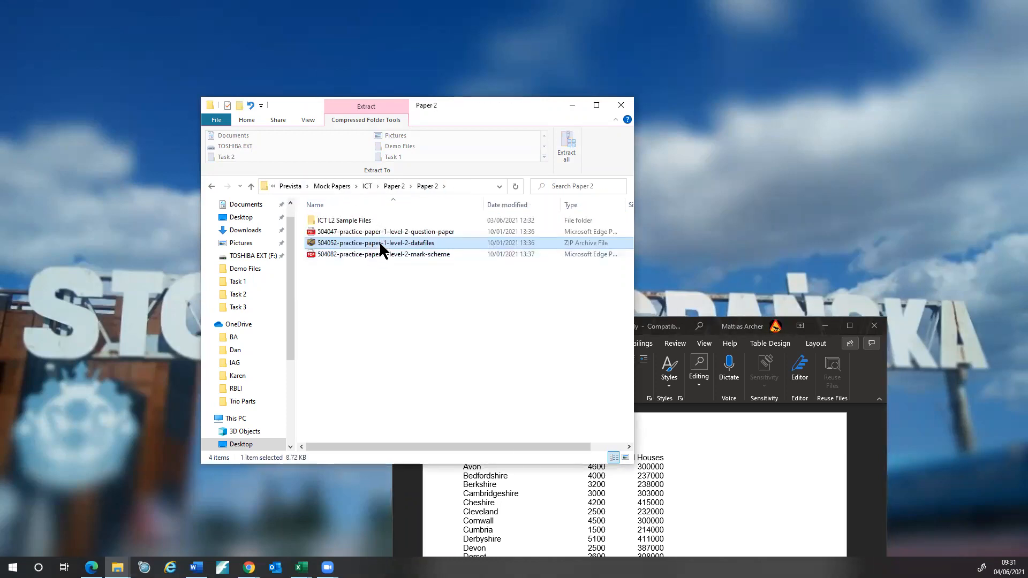
pyautogui.moveTo(717, 332); pyautogui.dragTo(488, 33)
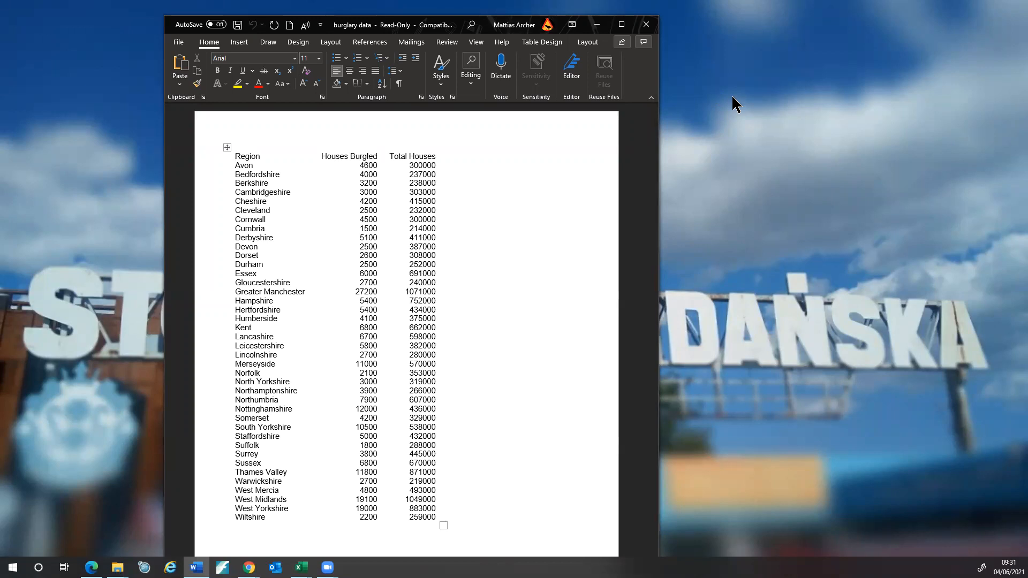
# - Copy the burglary table of regions, houses burgled and total houses, then switch to Excel
pyautogui.hotkey('ctrl', 'a')
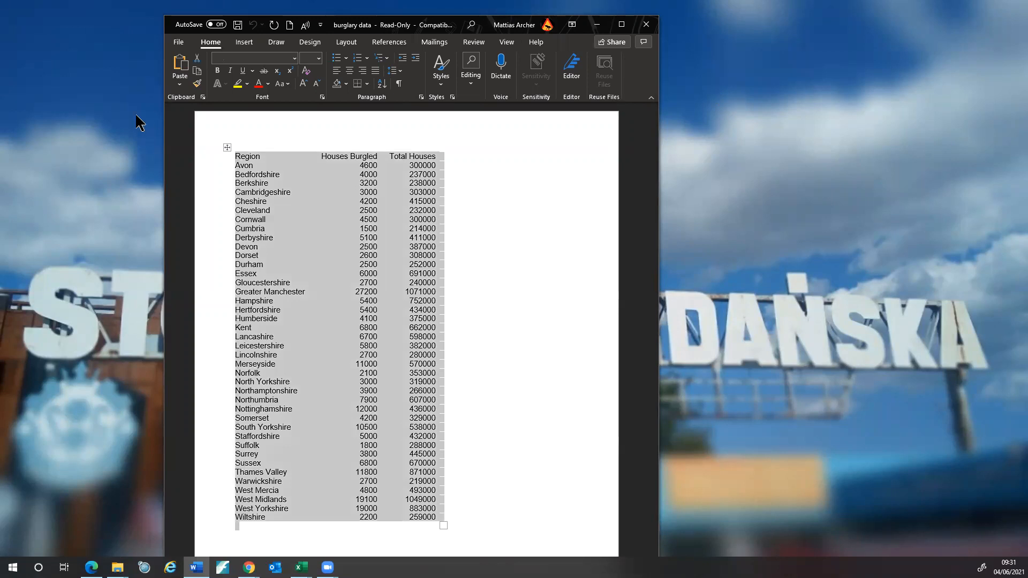
pyautogui.moveTo(441, 520); pyautogui.dragTo(243, 155)
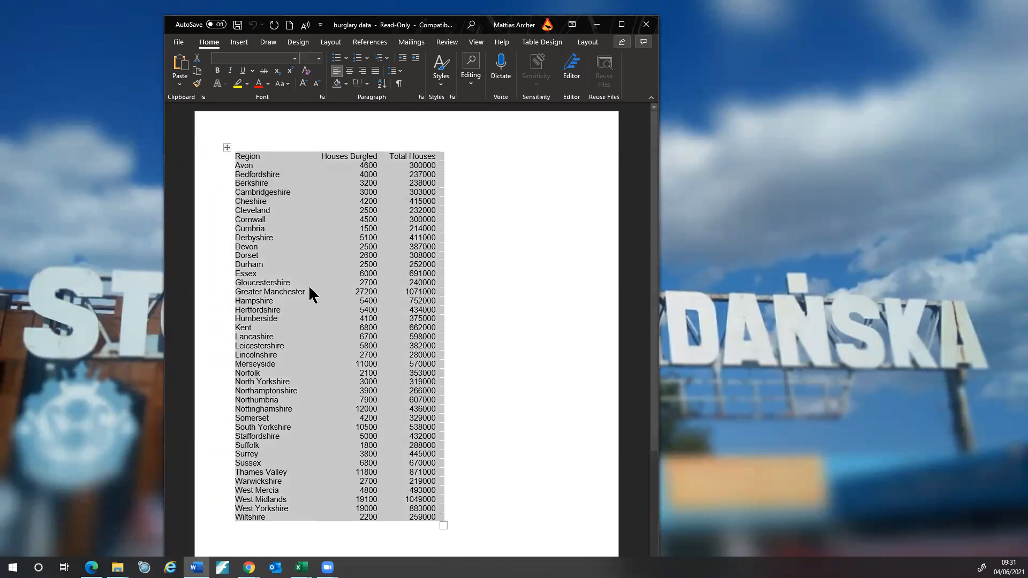
pyautogui.rightClick(258, 198)
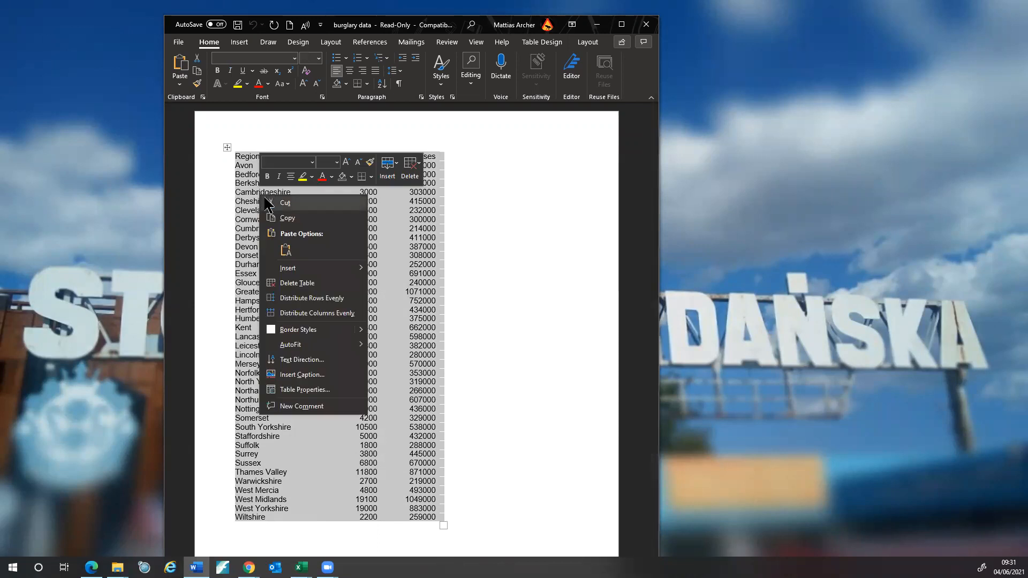
pyautogui.click(284, 218)
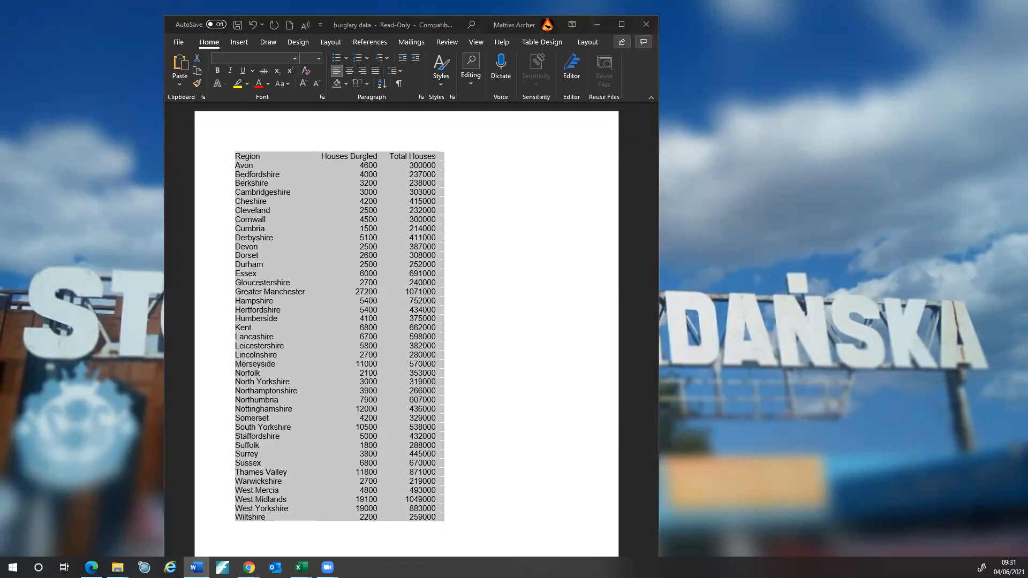
pyautogui.hotkey('alt', 'Tab')
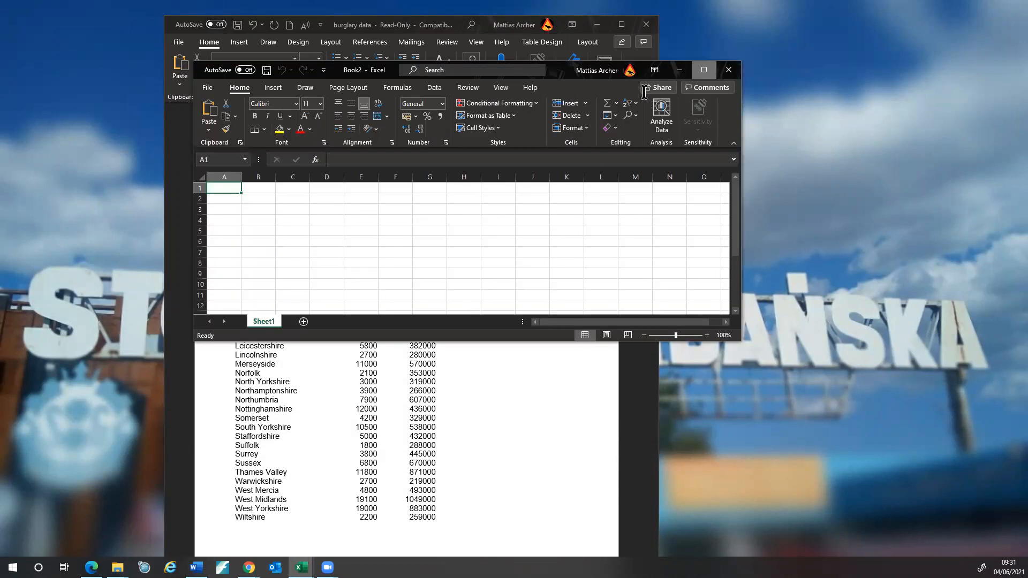
# - Maximise the new workbook and paste the burglary table at cell A1
pyautogui.click(705, 71)
pyautogui.rightClick(30, 130)
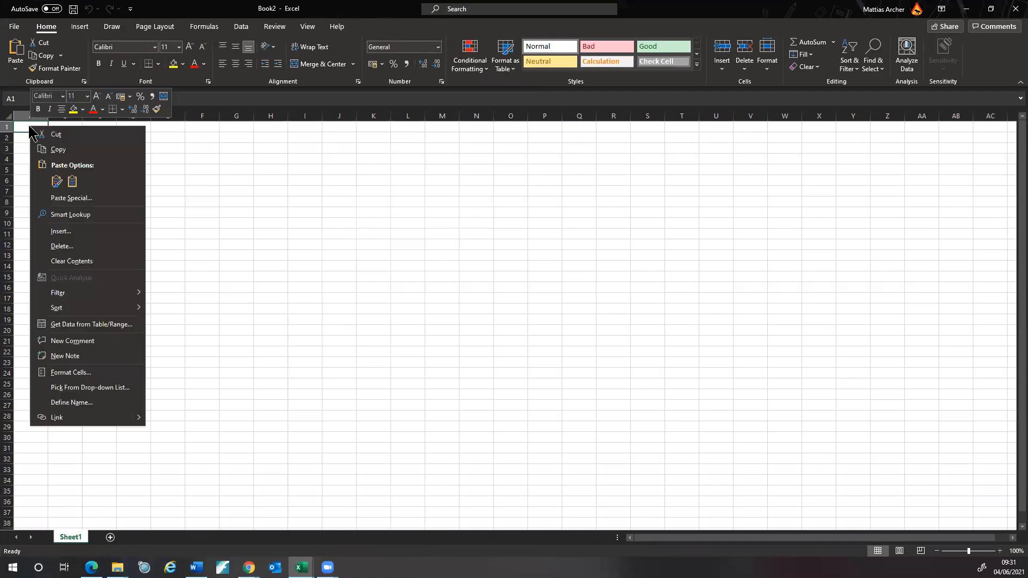
pyautogui.click(56, 182)
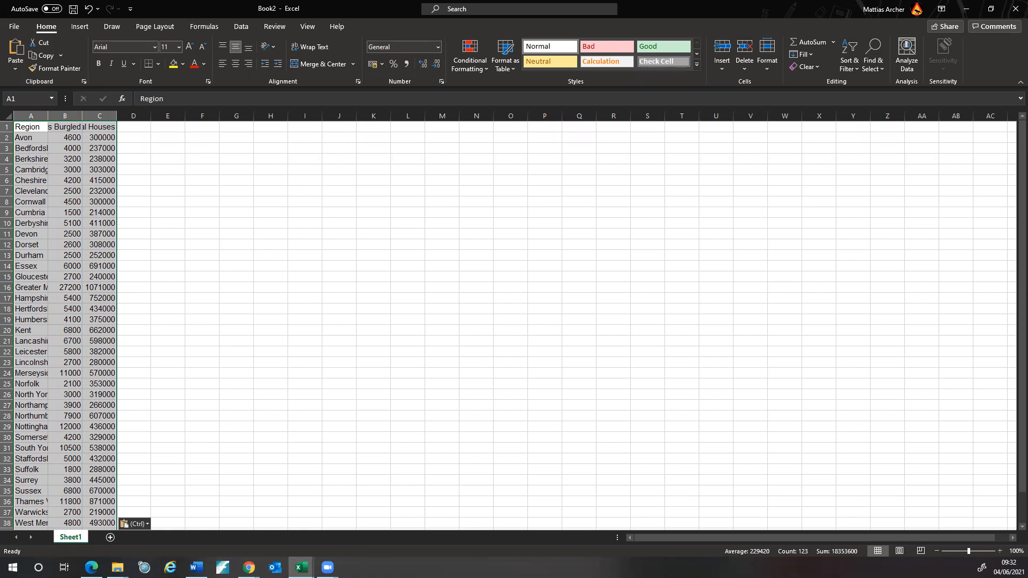
# - Autofit columns A, B and C, then bring the question paper back on screen
pyautogui.doubleClick(49, 115)
pyautogui.doubleClick(122, 115)
pyautogui.doubleClick(186, 118)
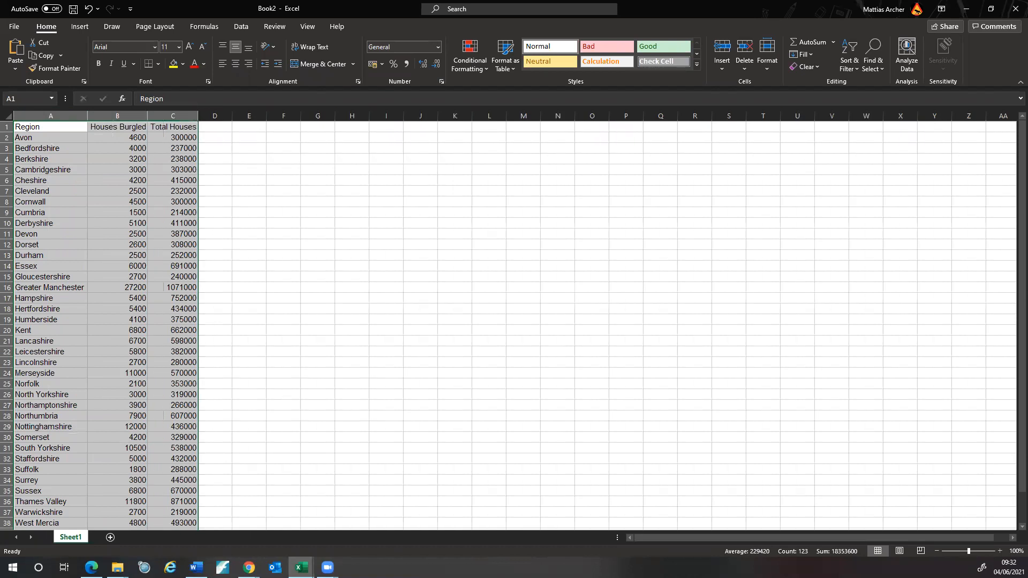
pyautogui.hotkey('alt', 'Tab')
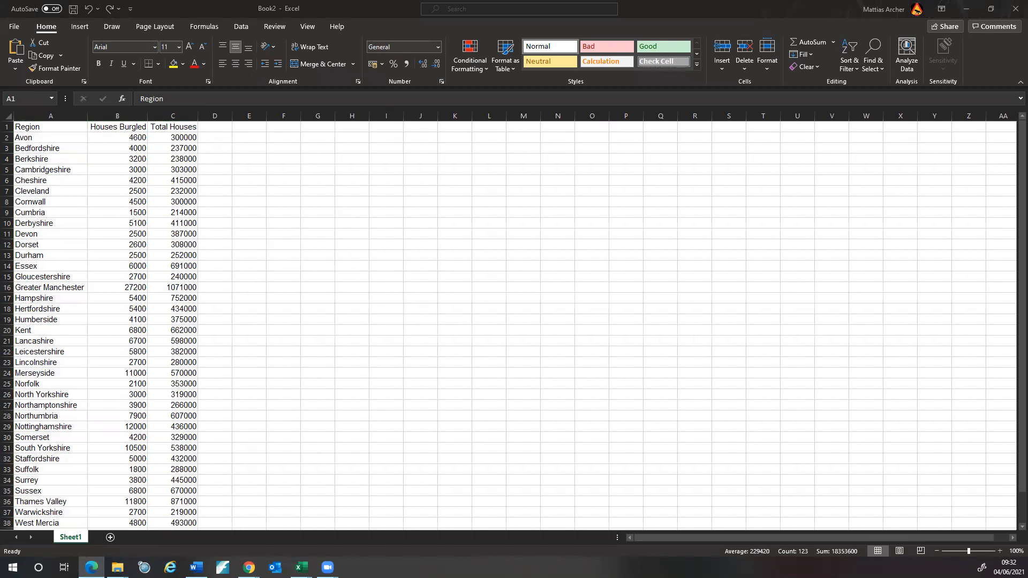
pyautogui.moveTo(684, 0); pyautogui.dragTo(683, 47)
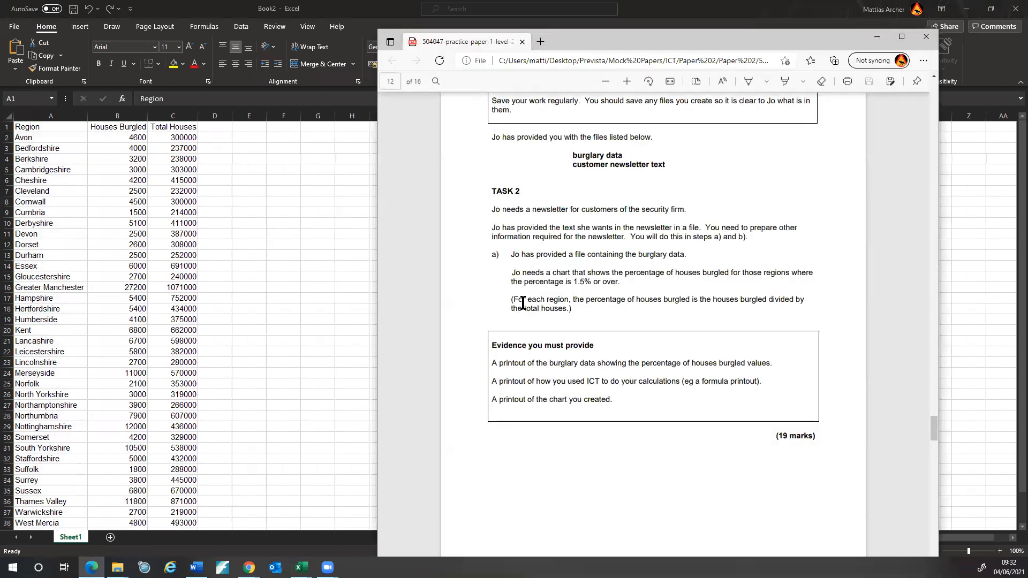
# - Read the note that percentage burgled equals houses burgled divided by total houses, then return to Excel
pyautogui.tripleClick(531, 303)
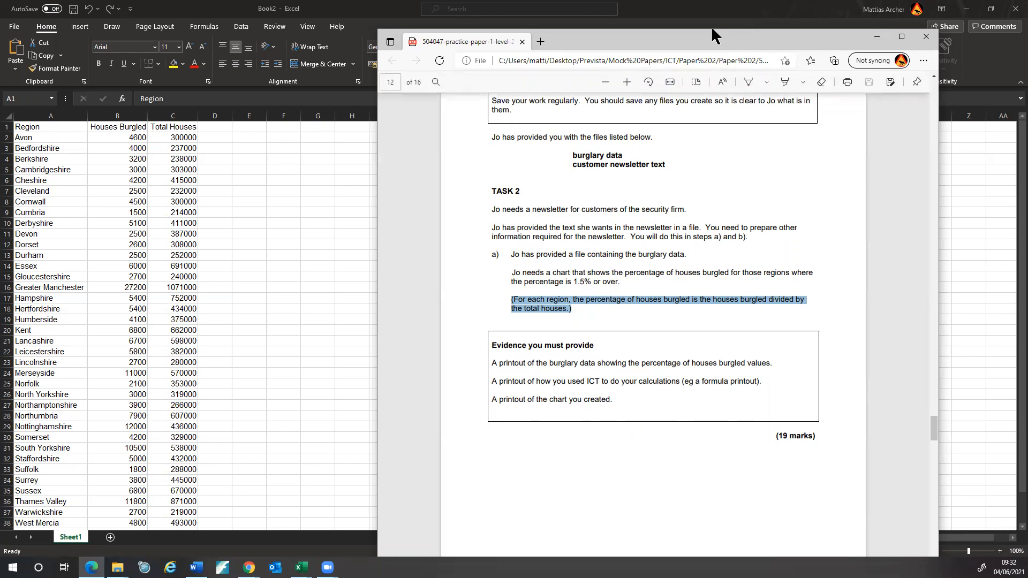
pyautogui.hotkey('alt', 'Tab')
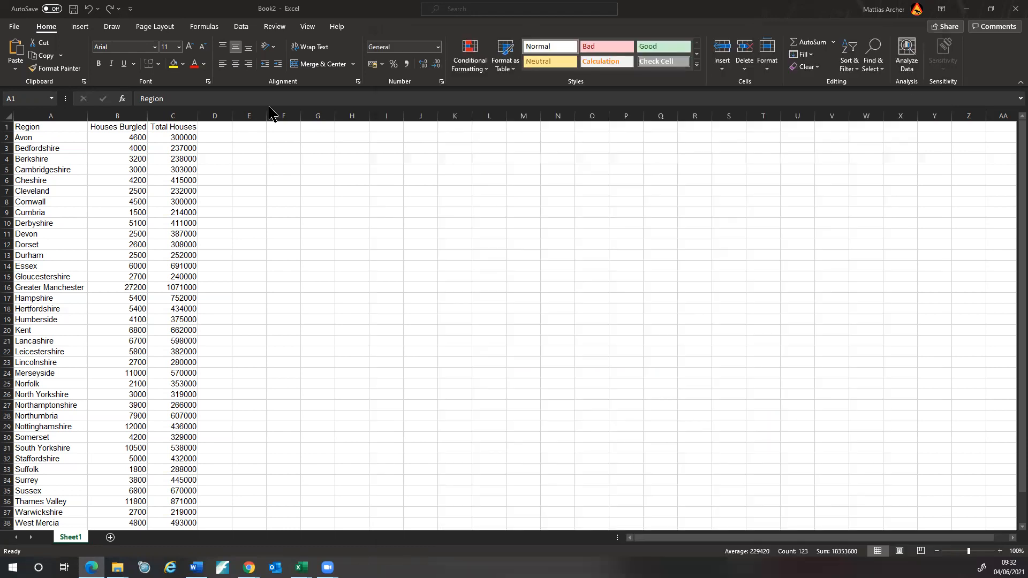
# - Enter the heading 'Pecentage of House Burgled' in cell D1, fixing the typo
pyautogui.click(214, 130)
pyautogui.press('Return')
pyautogui.click(214, 127)
pyautogui.write('P')
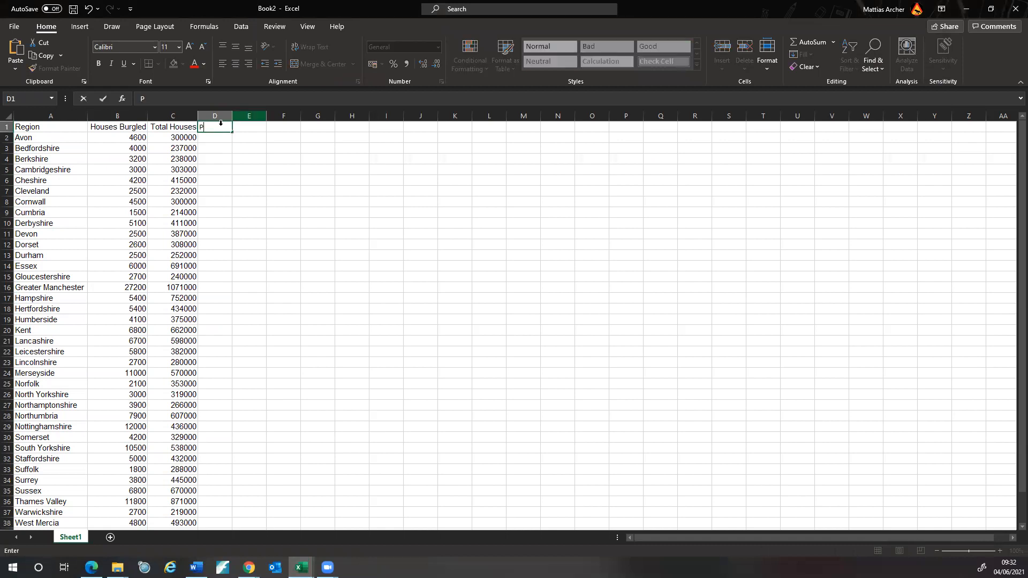
pyautogui.write('ecentage of House')
pyautogui.write('Burlged')
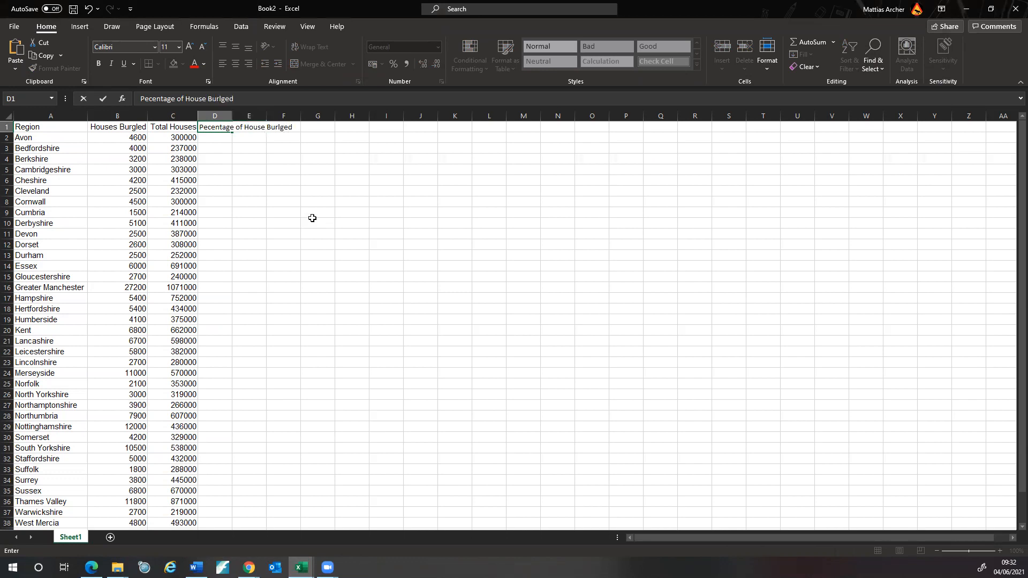
pyautogui.press('BackSpace')
pyautogui.press('BackSpace')
pyautogui.press('BackSpace')
pyautogui.press('BackSpace')
pyautogui.write('gled')
pyautogui.click(297, 223)
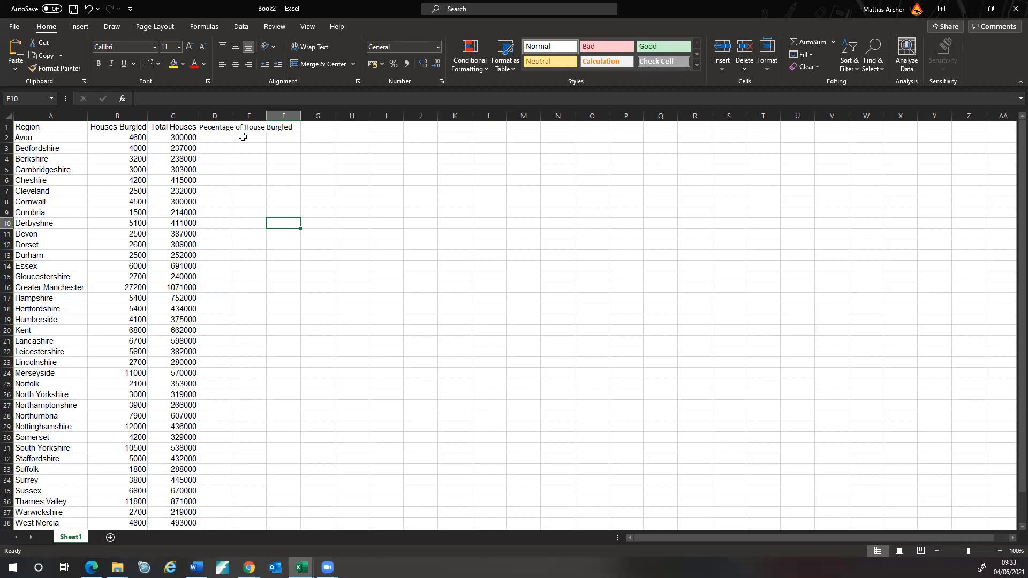
# - Add a footer with the author's name in the centre section
pyautogui.click(75, 26)
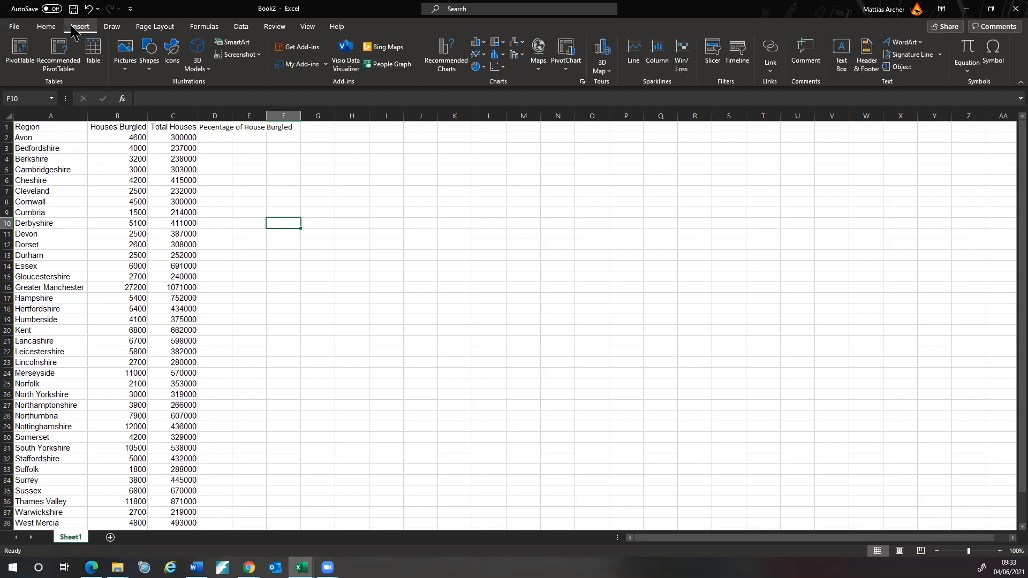
pyautogui.click(866, 60)
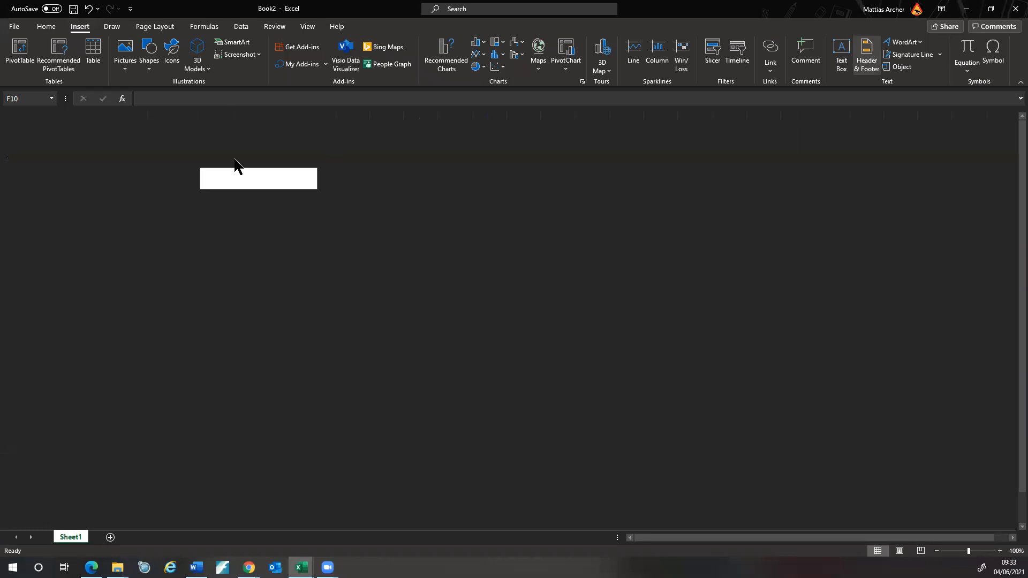
pyautogui.click(42, 61)
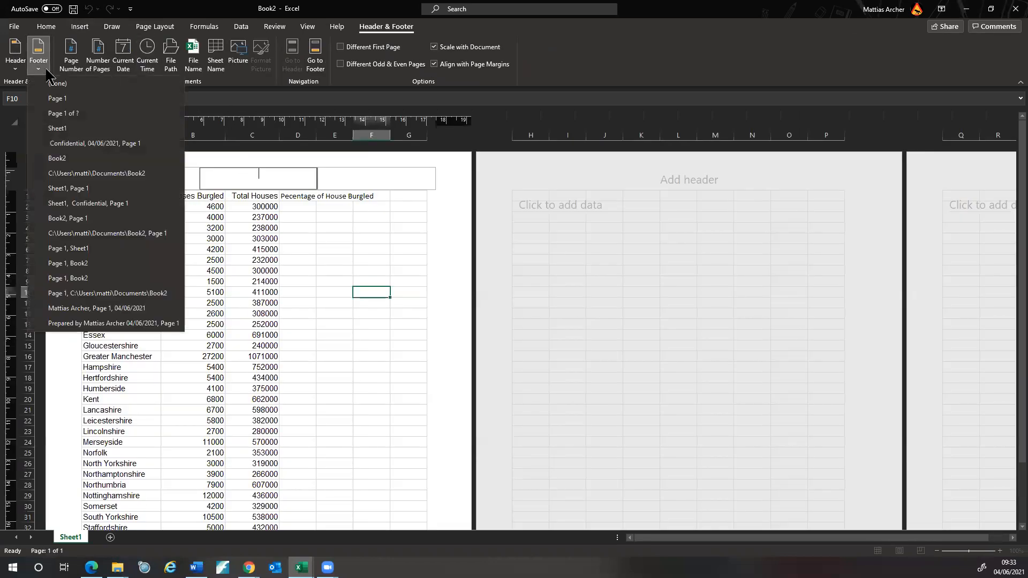
pyautogui.click(57, 99)
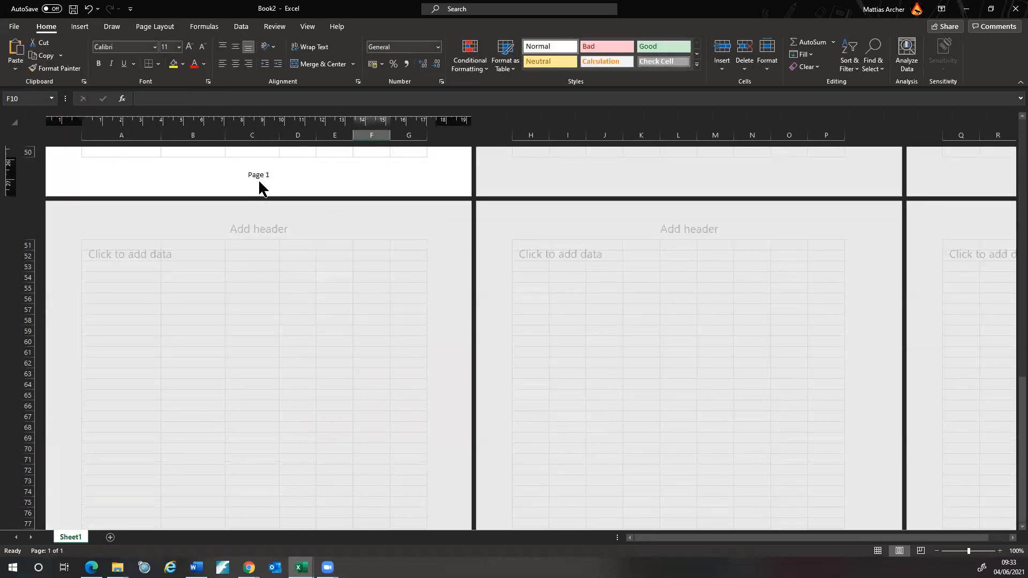
pyautogui.click(264, 175)
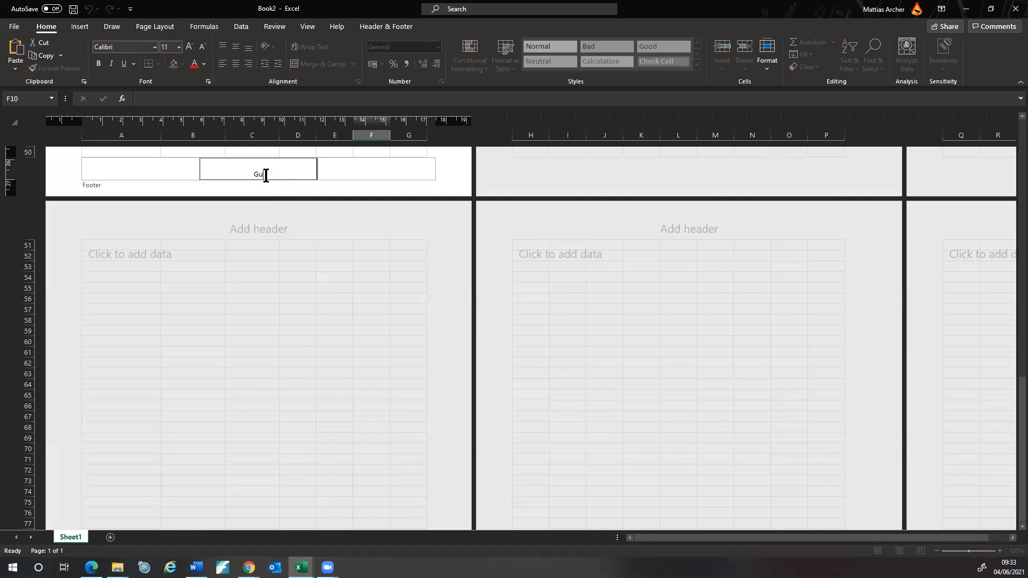
pyautogui.click(548, 99)
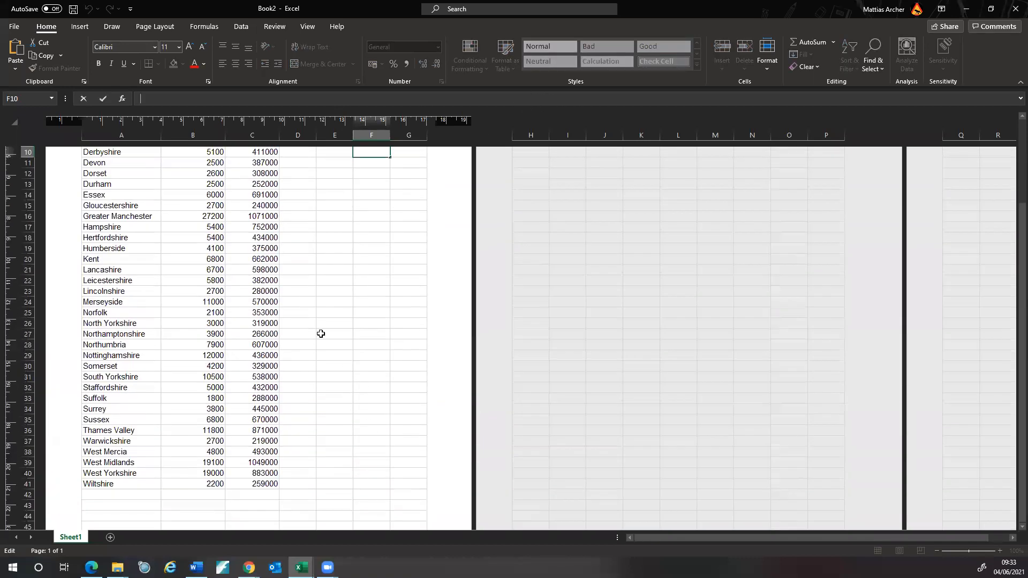
# - Switch the workbook back to Normal view
pyautogui.click(303, 29)
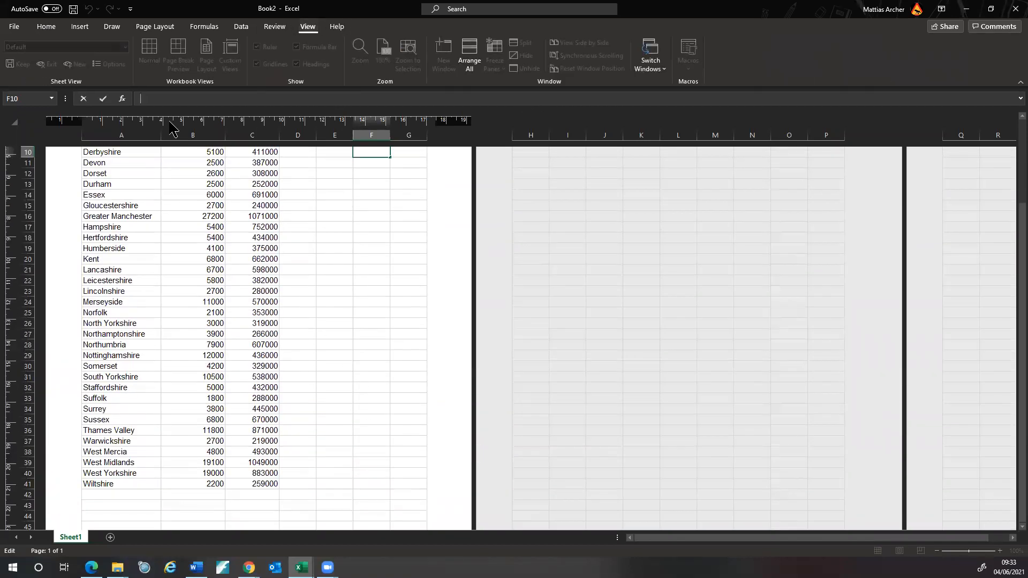
pyautogui.moveTo(335, 217); pyautogui.dragTo(341, 210)
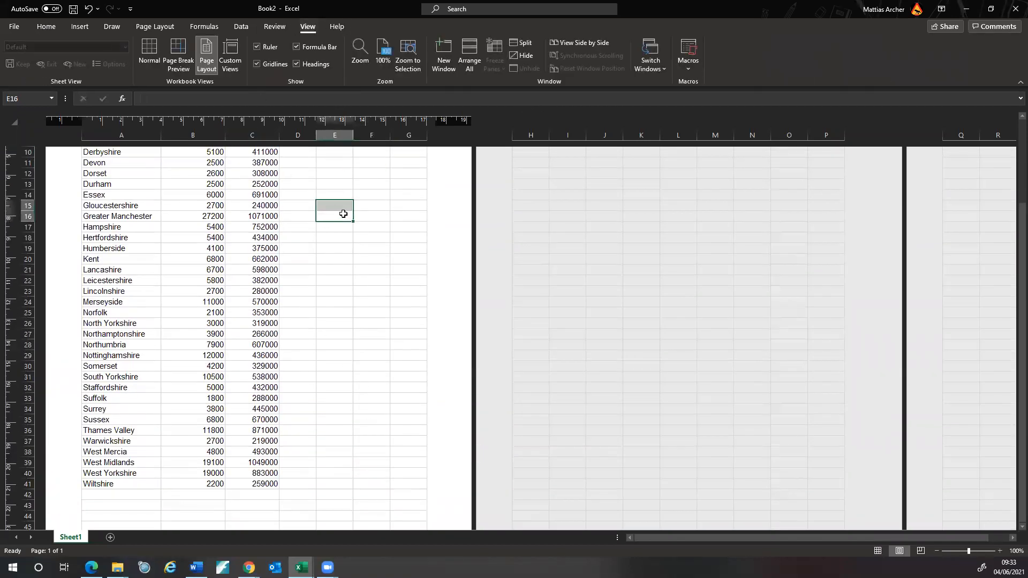
pyautogui.click(150, 58)
pyautogui.scroll(3, 245, 314)
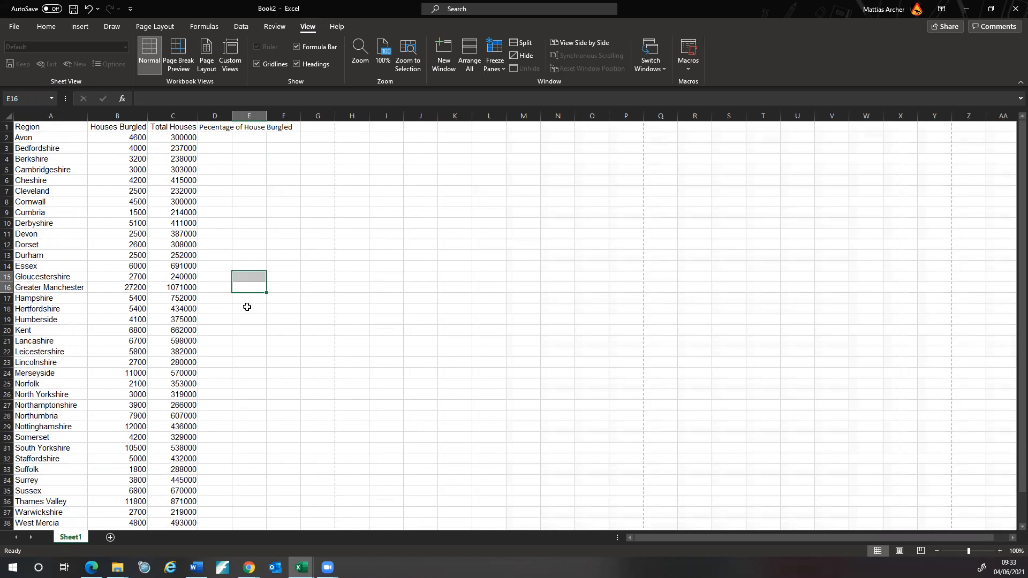
# - Widen column D, enter =SUM(B2/C2) in D2, and fill it down to D41
pyautogui.doubleClick(232, 115)
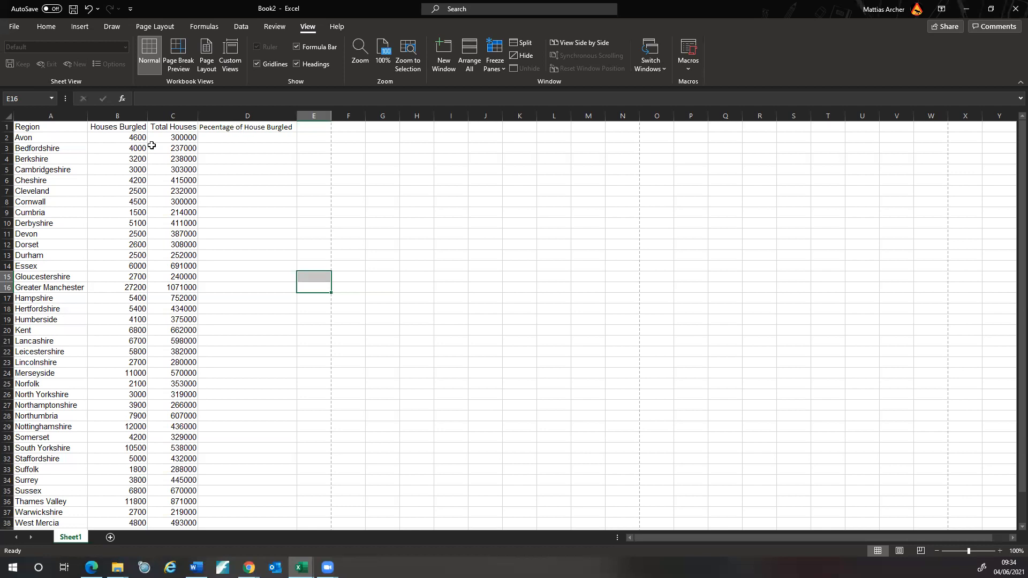
pyautogui.click(258, 137)
pyautogui.write('=')
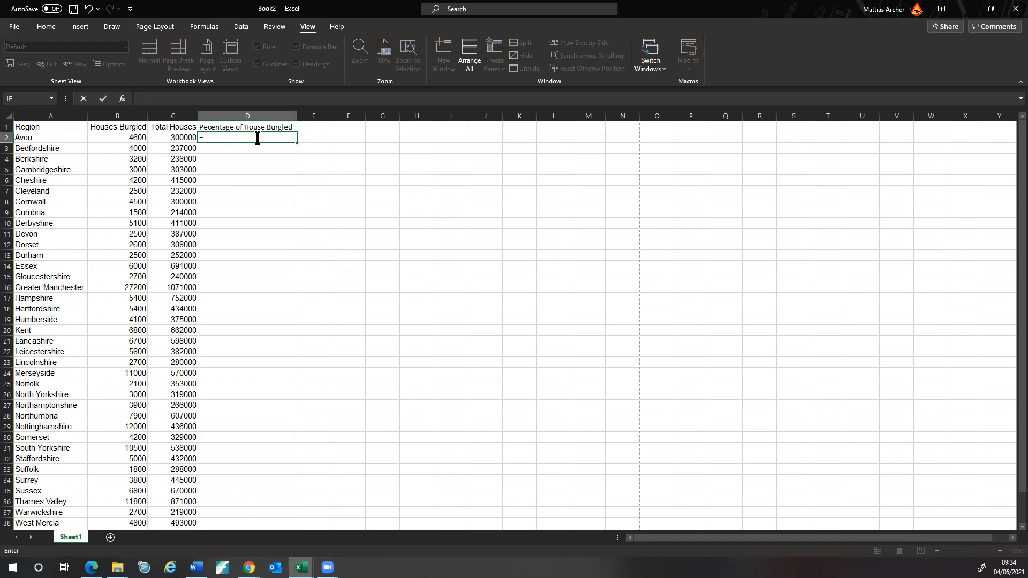
pyautogui.write('SUM')
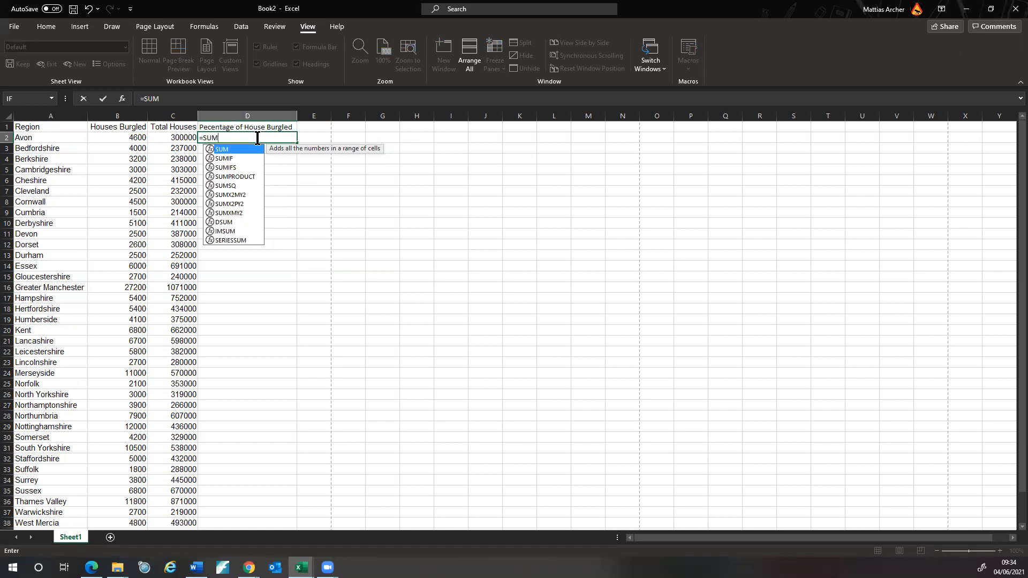
pyautogui.write('(')
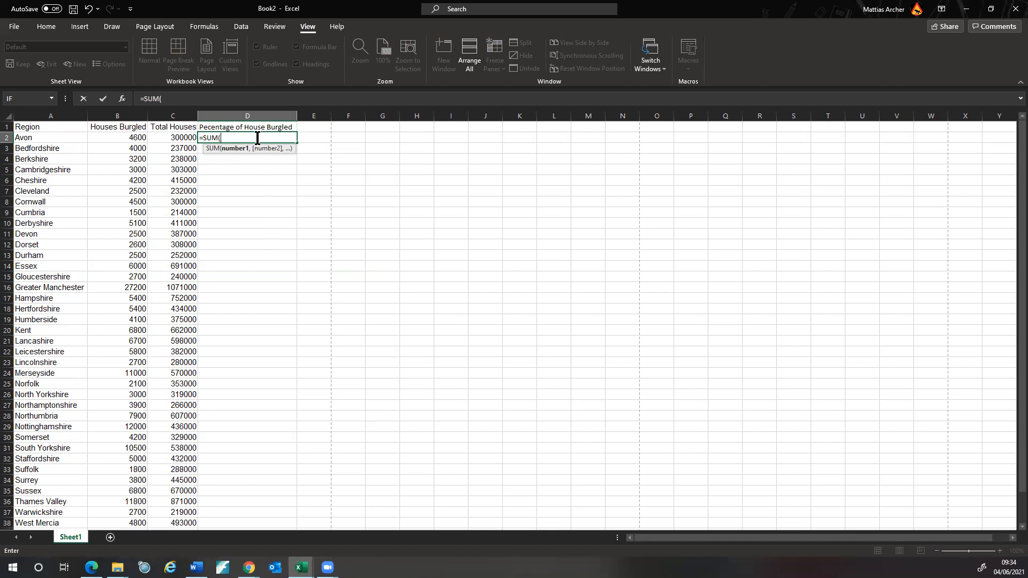
pyautogui.click(103, 137)
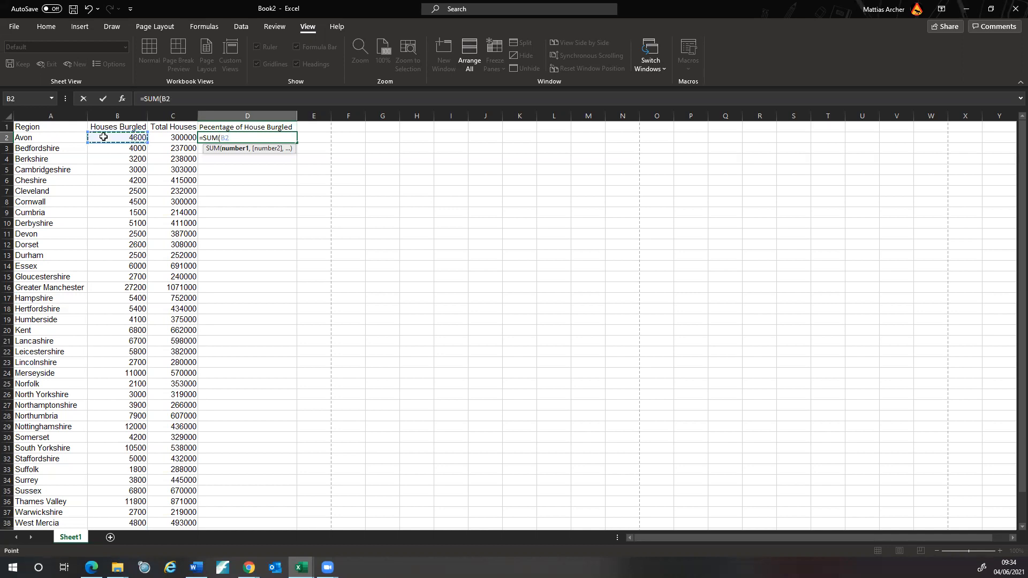
pyautogui.write('/')
pyautogui.click(185, 137)
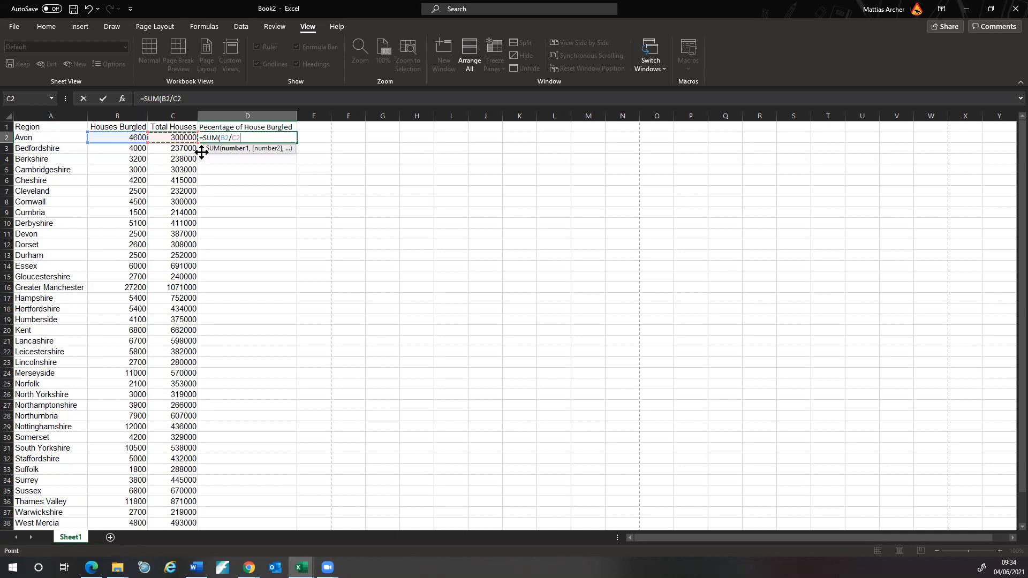
pyautogui.write(')')
pyautogui.click(375, 179)
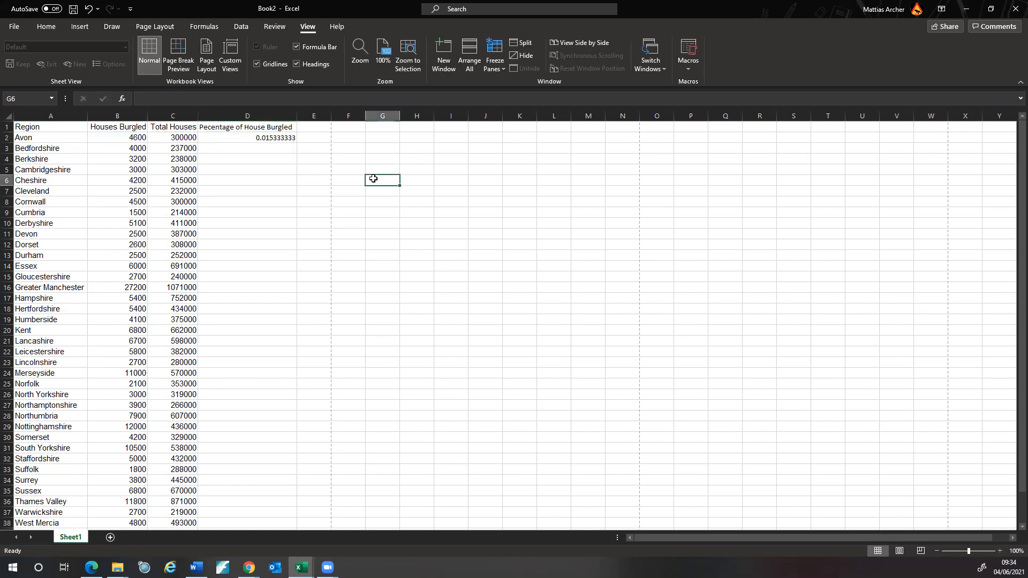
pyautogui.click(290, 137)
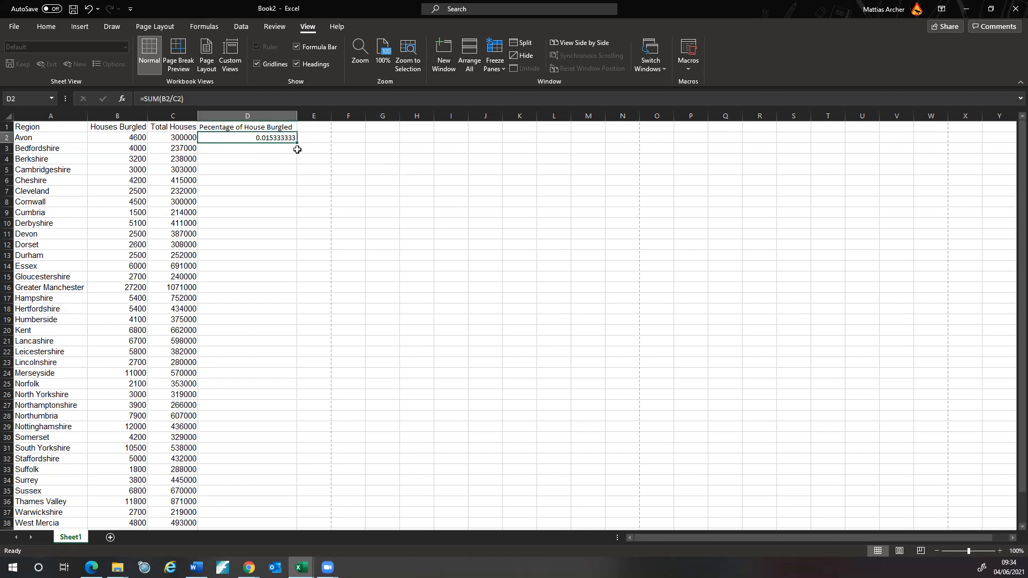
pyautogui.moveTo(297, 142); pyautogui.dragTo(254, 490)
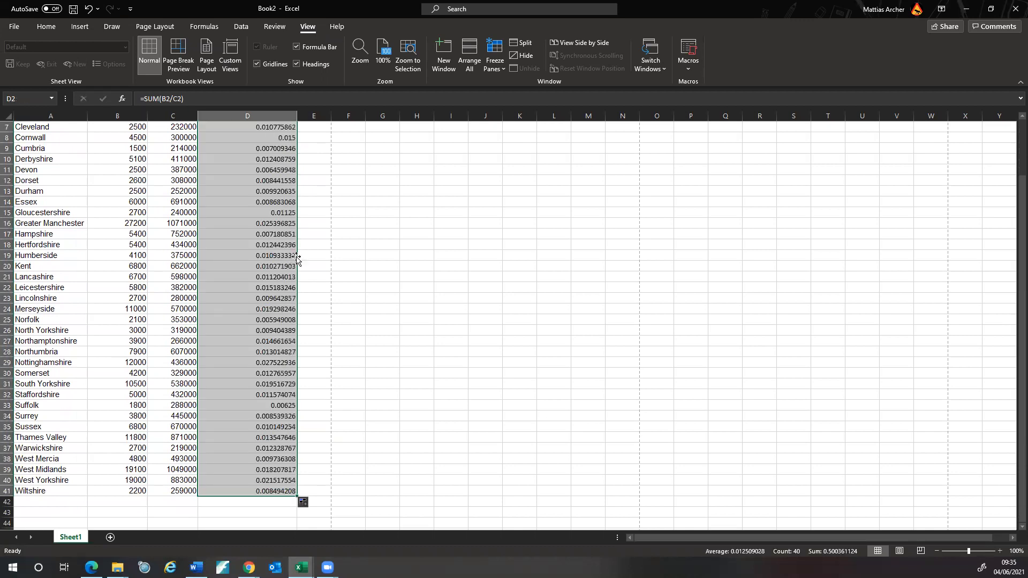
pyautogui.scroll(2, 324, 314)
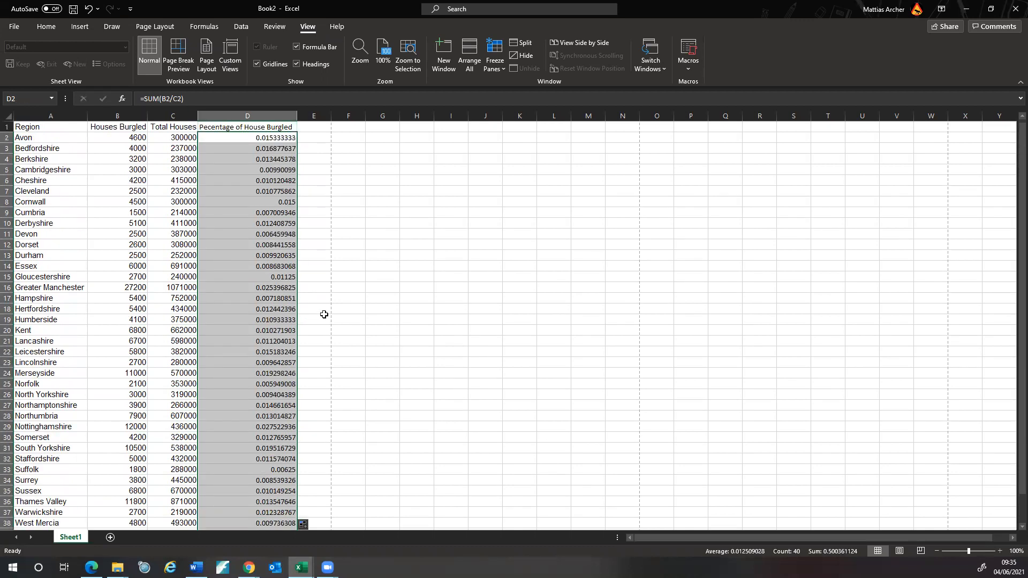
# - Format Painter C2's formatting onto column D and recheck the D2 formula
pyautogui.click(181, 139)
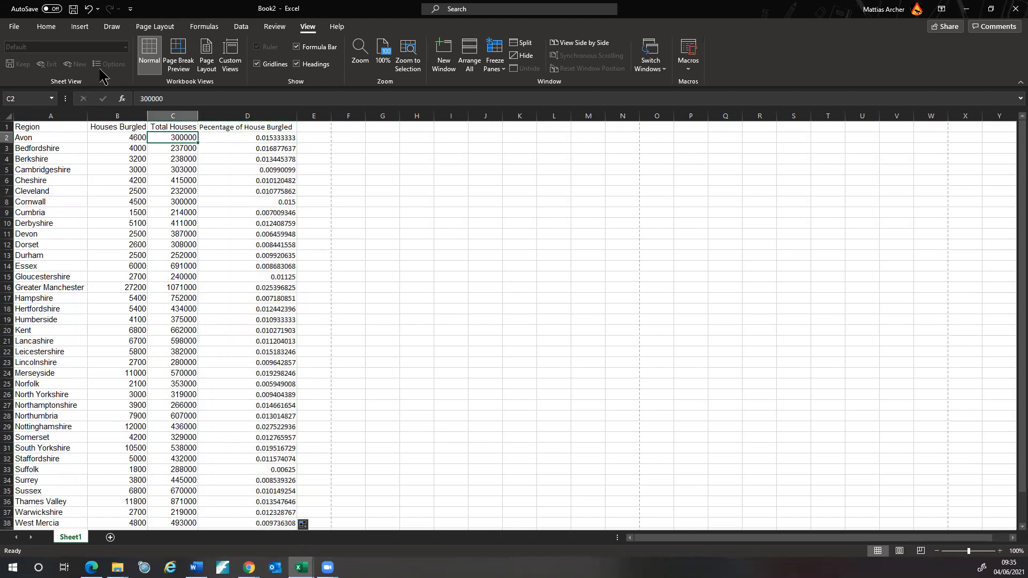
pyautogui.click(45, 26)
pyautogui.click(55, 68)
pyautogui.moveTo(255, 127); pyautogui.dragTo(263, 520)
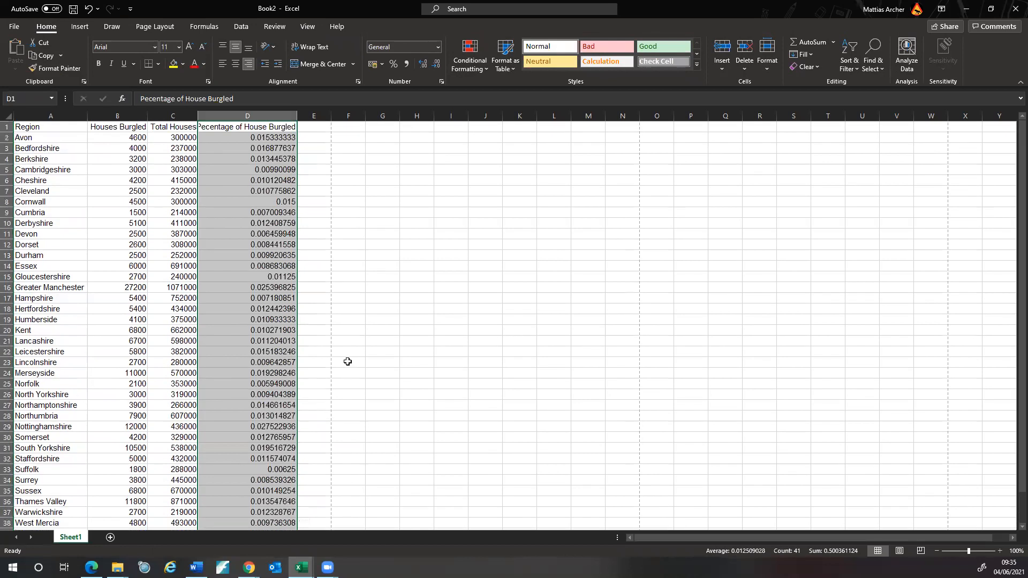
pyautogui.click(348, 362)
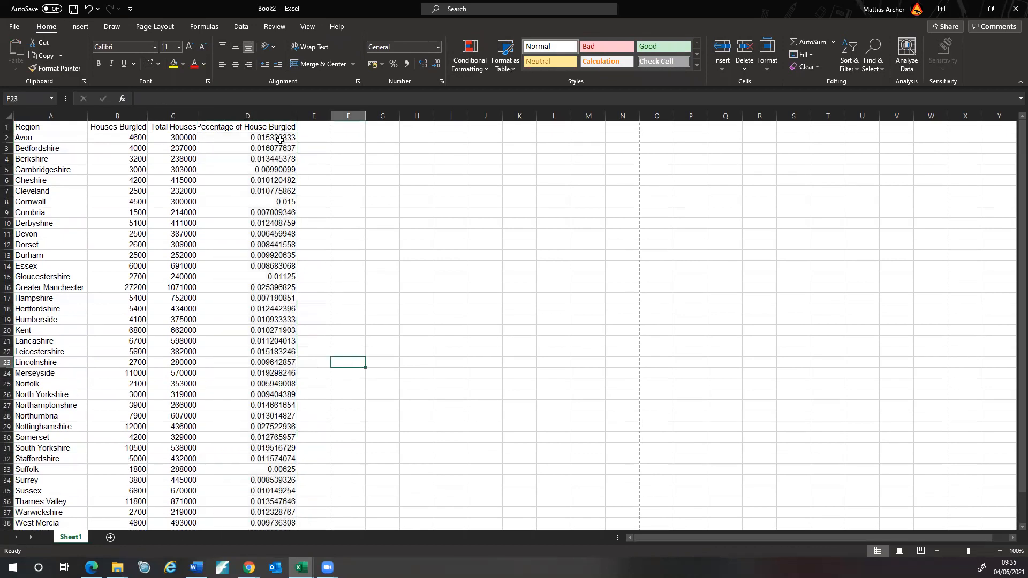
pyautogui.click(267, 115)
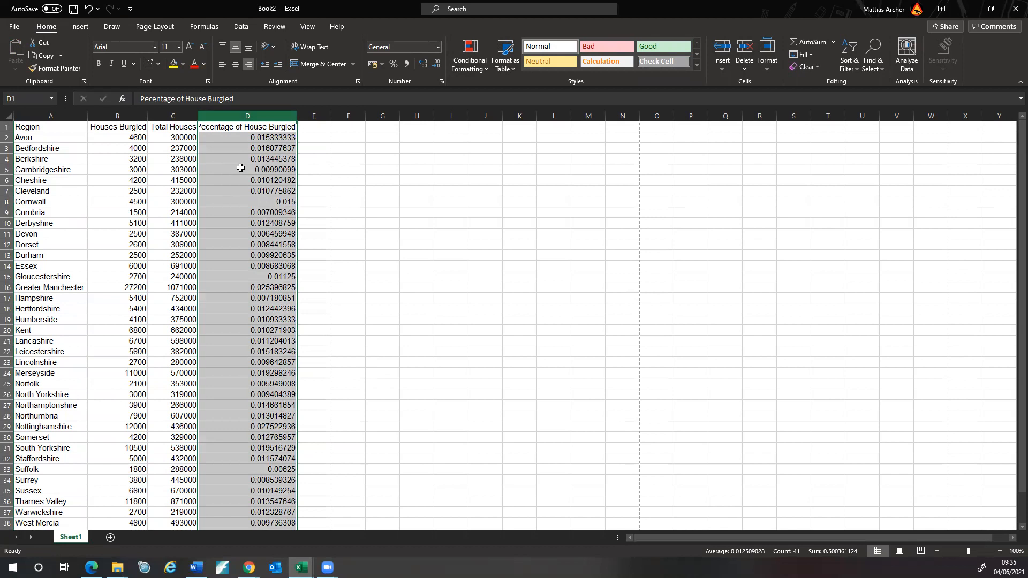
pyautogui.click(294, 137)
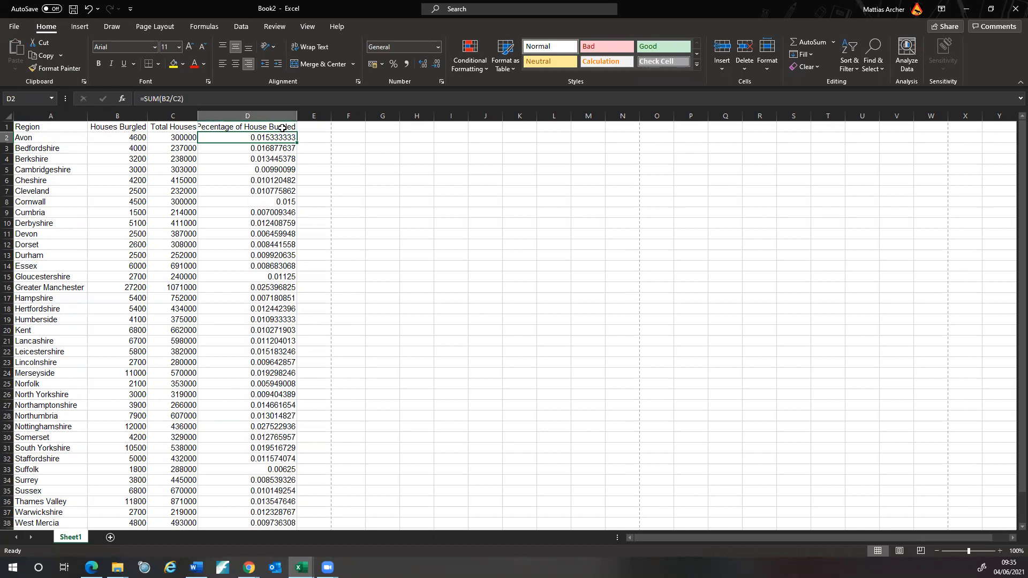
pyautogui.click(186, 98)
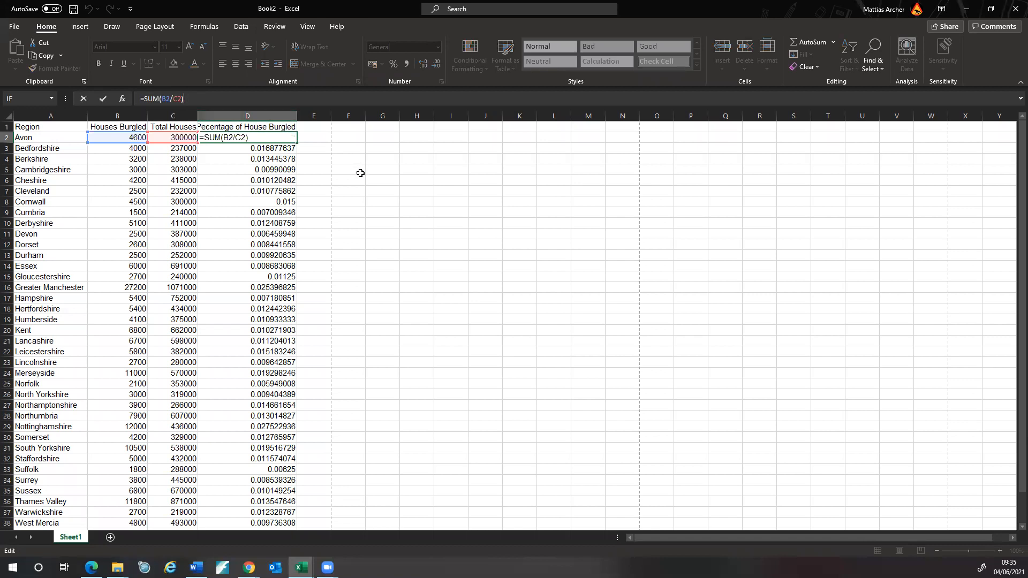
pyautogui.click(361, 191)
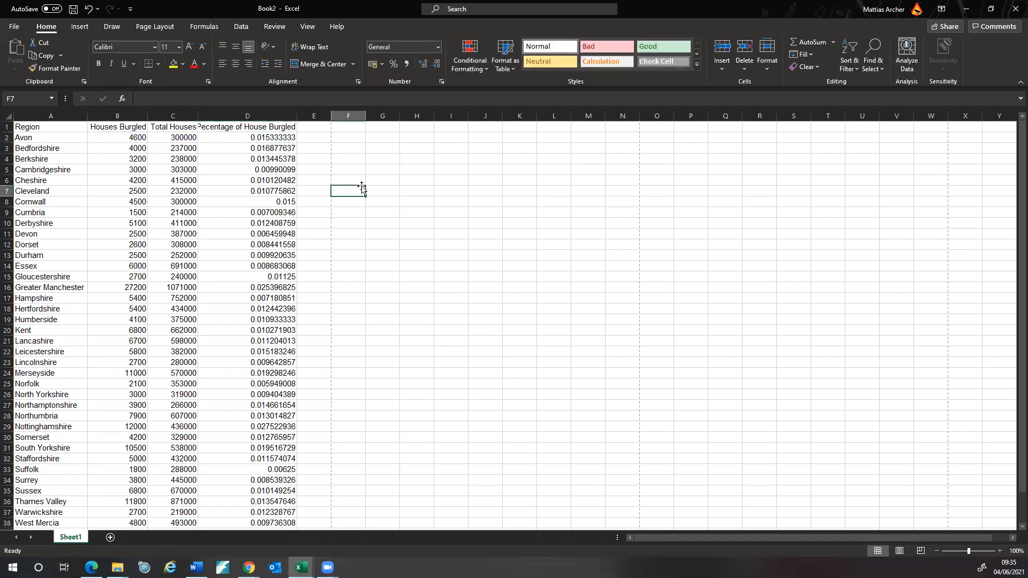
pyautogui.click(291, 116)
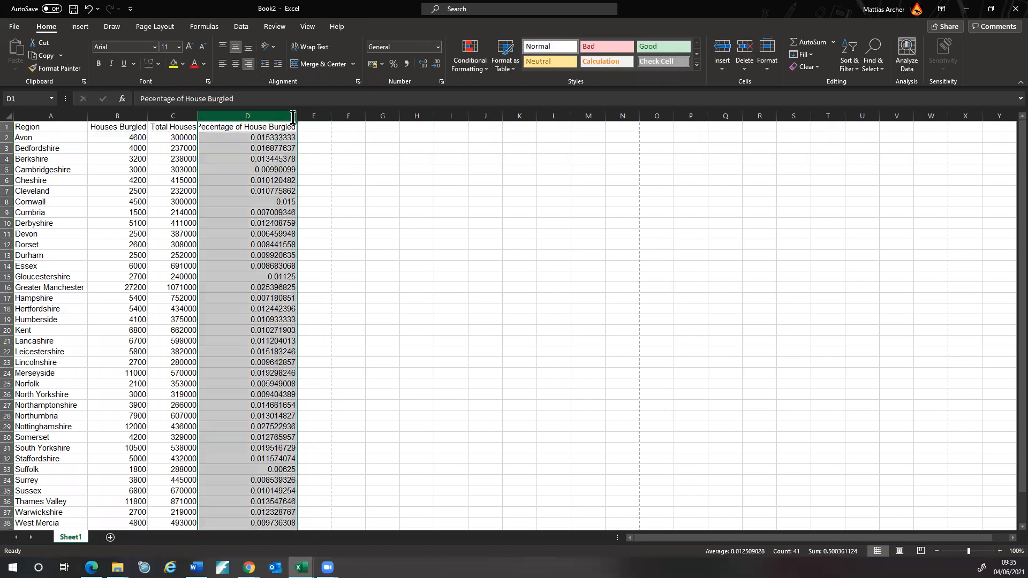
# - Format column D as percentages and refit its width
pyautogui.click(438, 49)
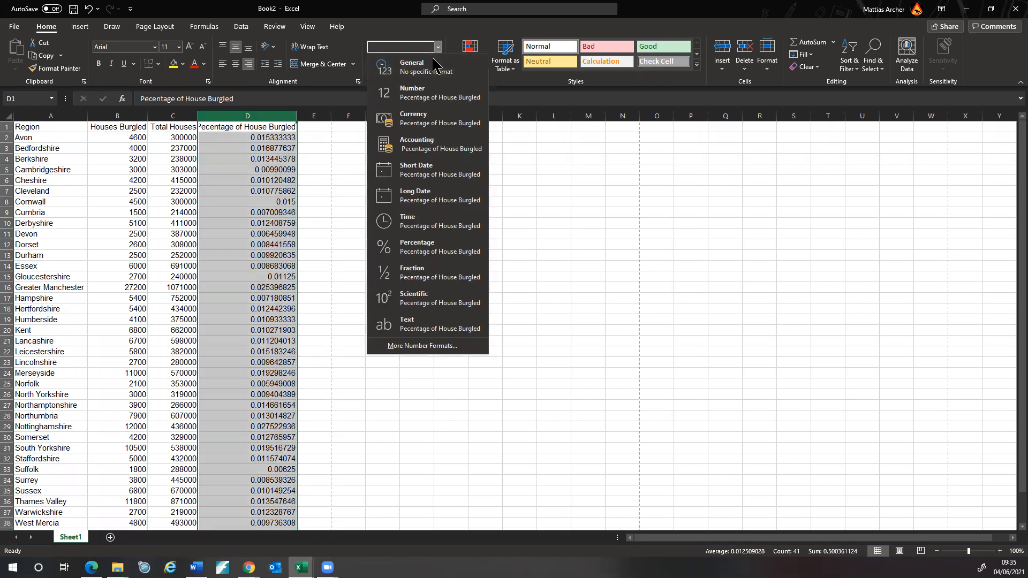
pyautogui.click(423, 248)
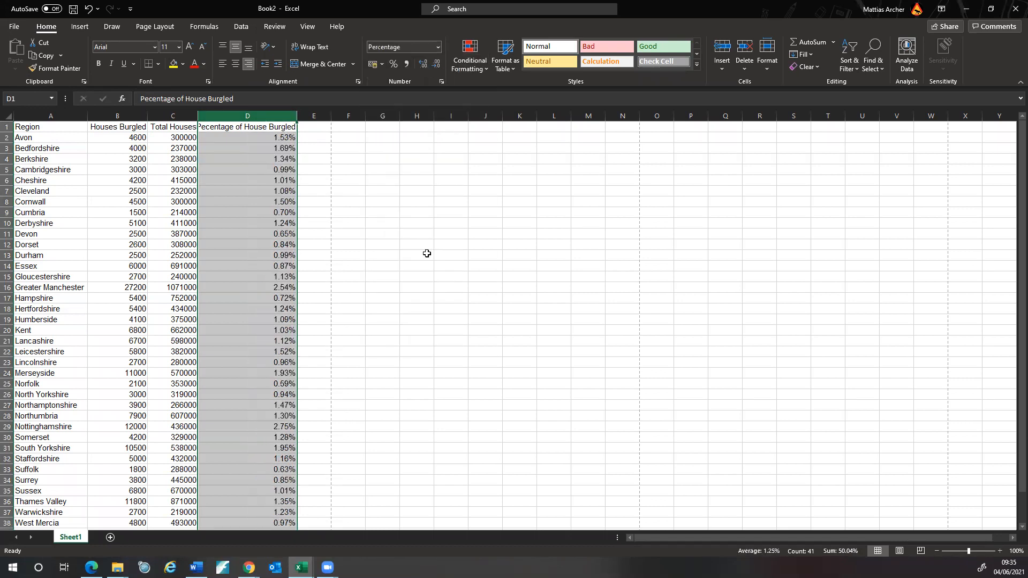
pyautogui.click(399, 250)
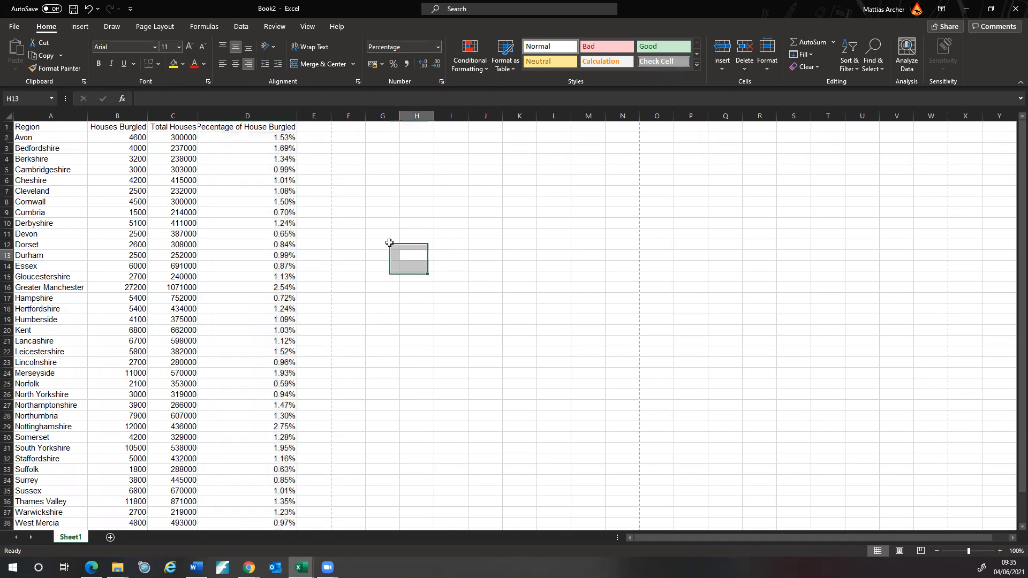
pyautogui.doubleClick(297, 116)
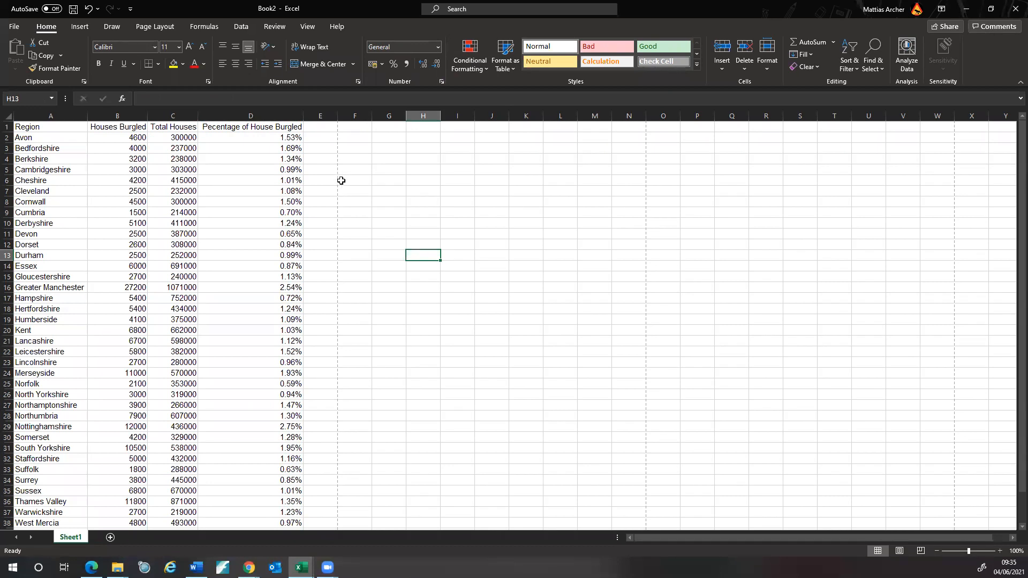
# - Select the whole table range A1:D41
pyautogui.scroll(-3, 341, 181)
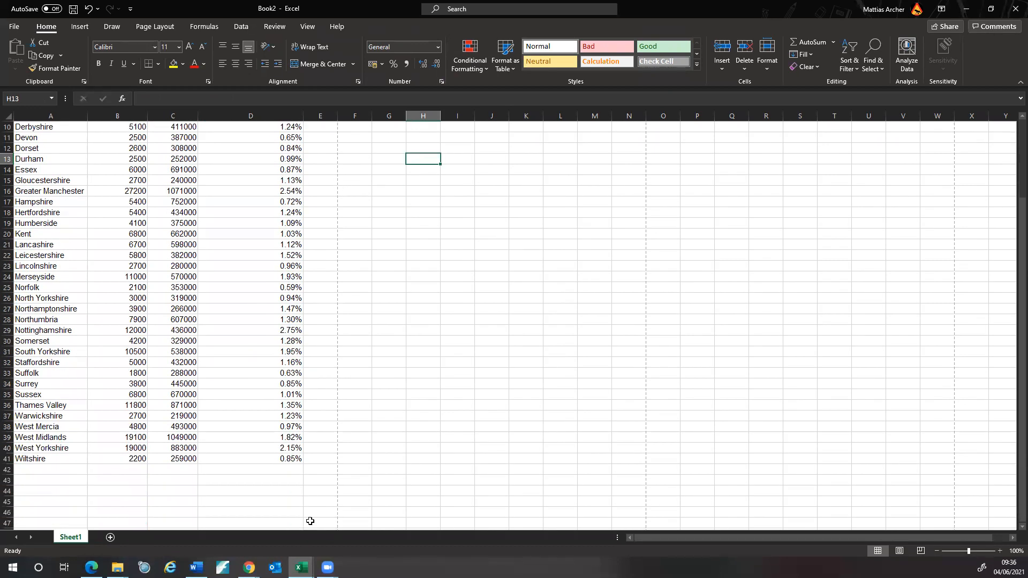
pyautogui.moveTo(294, 458); pyautogui.dragTo(283, 449)
pyautogui.moveTo(161, 451); pyautogui.dragTo(24, 103)
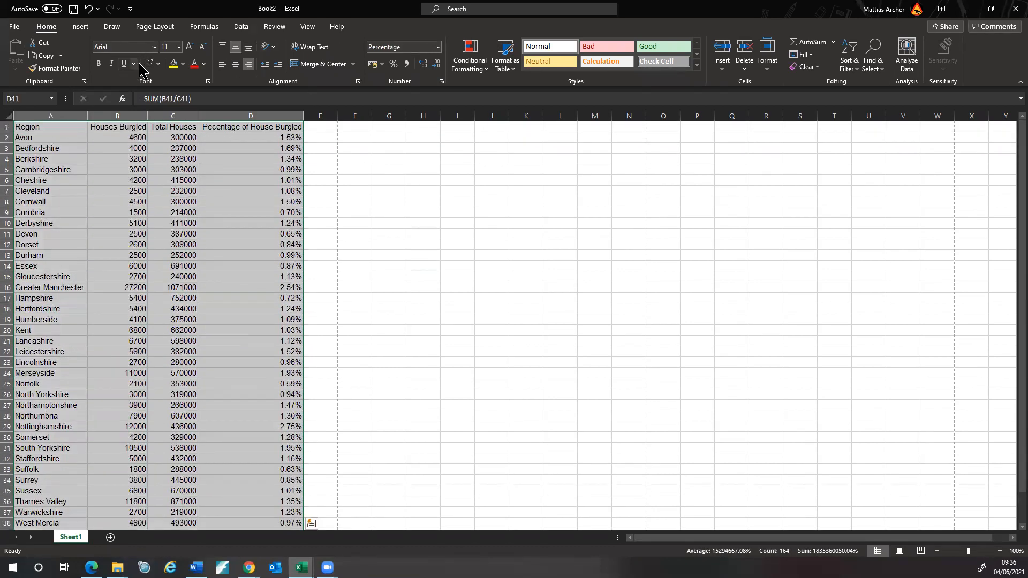
# - Apply All Borders to the table A1:D41
pyautogui.click(159, 64)
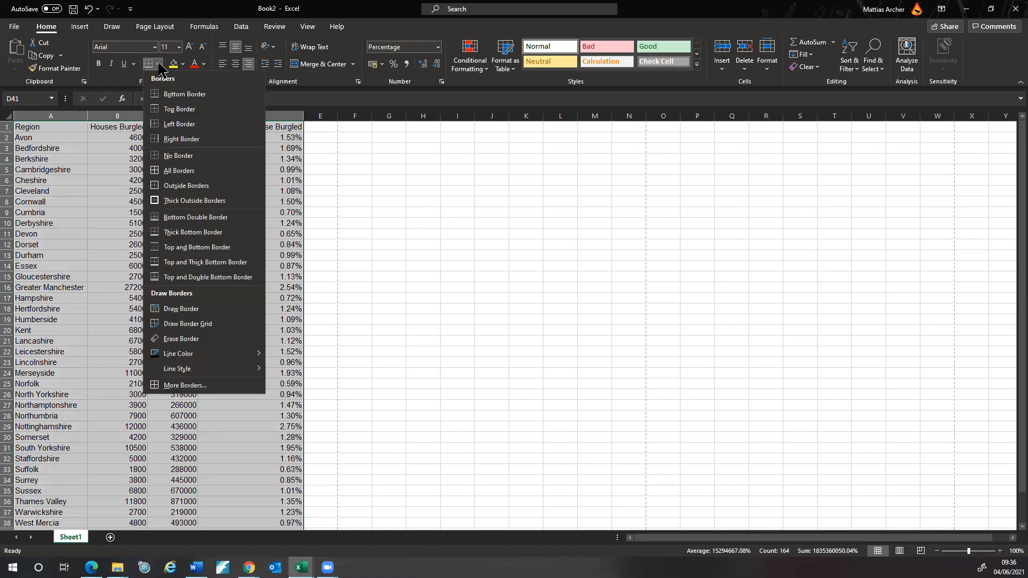
pyautogui.click(180, 172)
pyautogui.scroll(-7, 212, 156)
pyautogui.scroll(7, 319, 264)
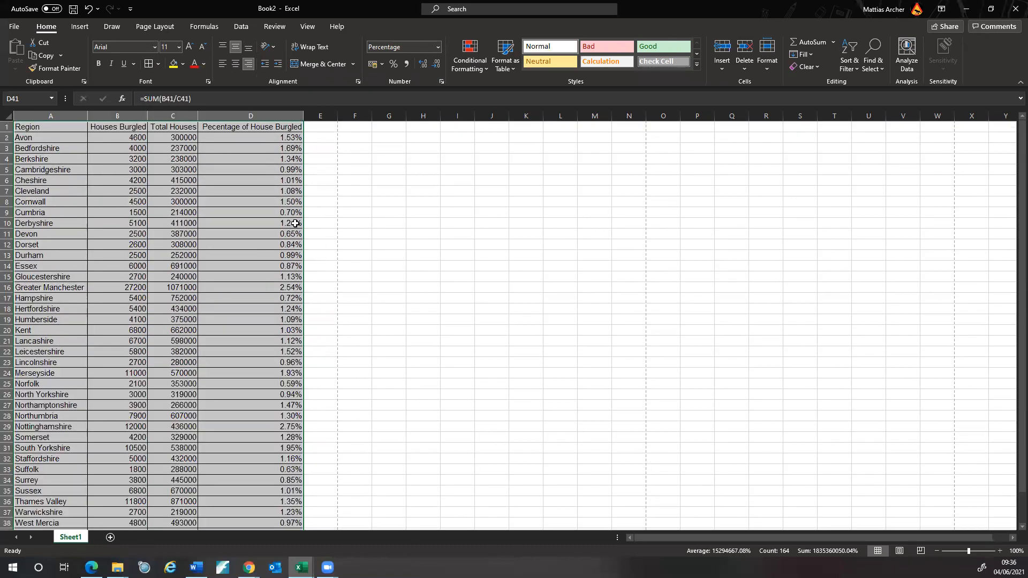
pyautogui.click(140, 129)
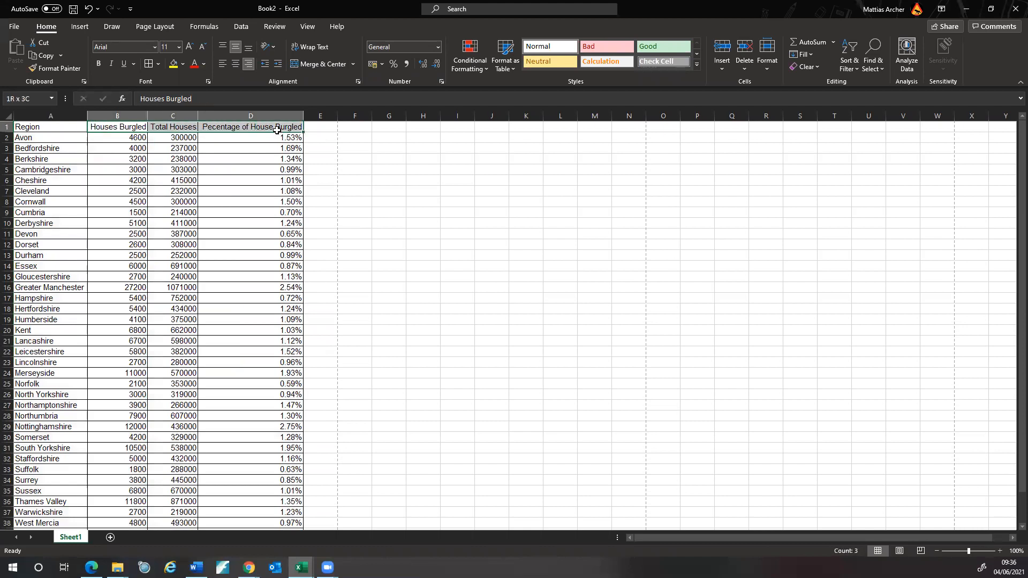
# - Right-align the headings of columns B to D and bold the heading row A1:D1
pyautogui.click(140, 115)
pyautogui.moveTo(139, 116); pyautogui.dragTo(284, 116)
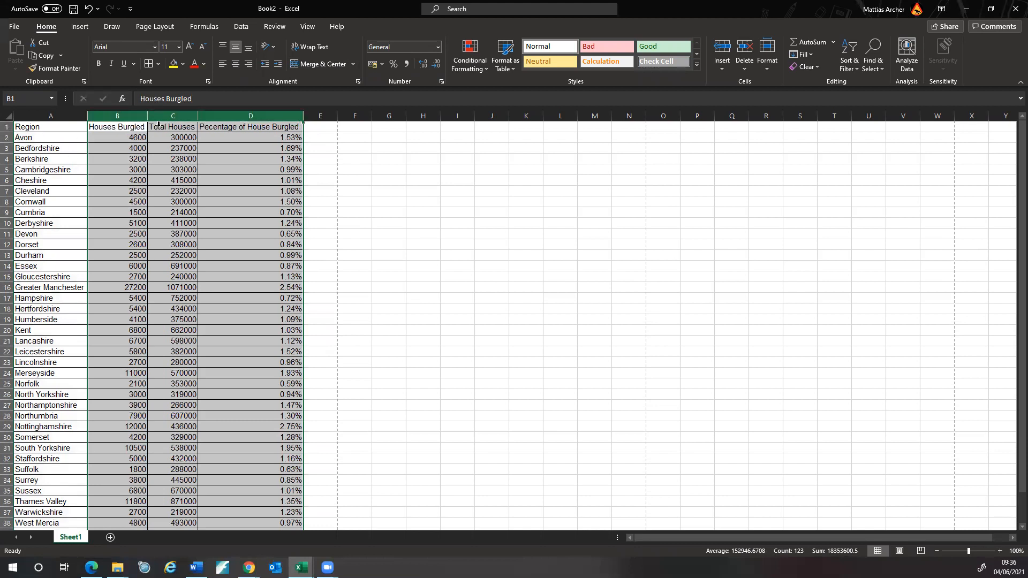
pyautogui.click(248, 64)
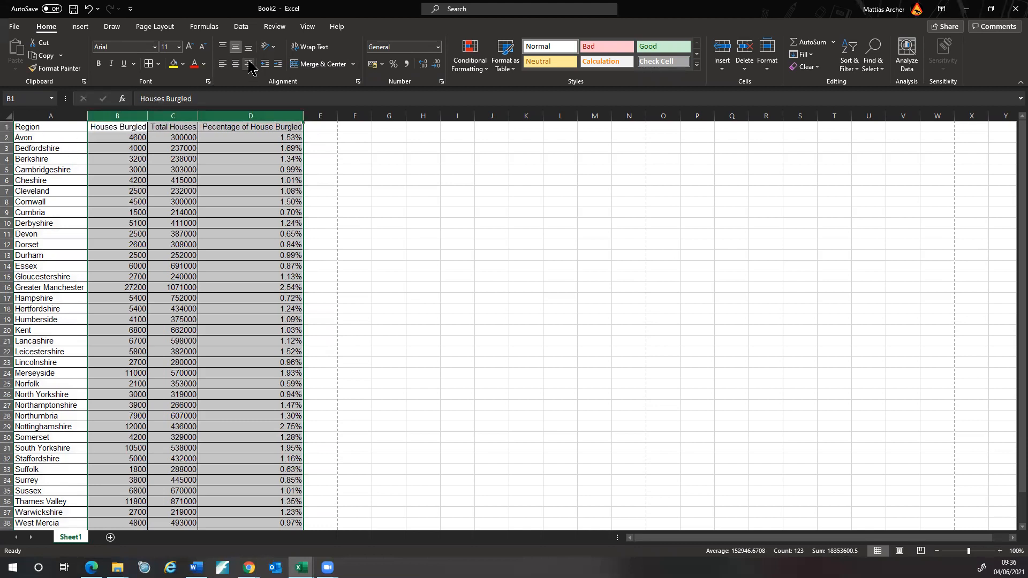
pyautogui.click(384, 203)
pyautogui.moveTo(22, 128); pyautogui.dragTo(285, 127)
pyautogui.click(97, 64)
# - Bold the region names A2:A41 and autofit columns B, C and D
pyautogui.moveTo(57, 138); pyautogui.dragTo(60, 512)
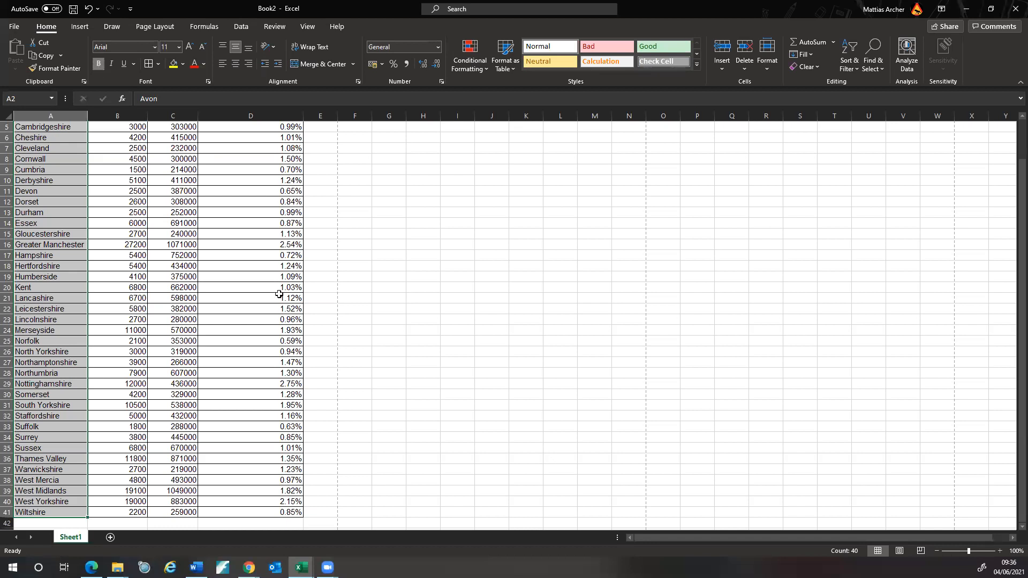
pyautogui.scroll(2, 397, 330)
pyautogui.hotkey('ctrl', 'b')
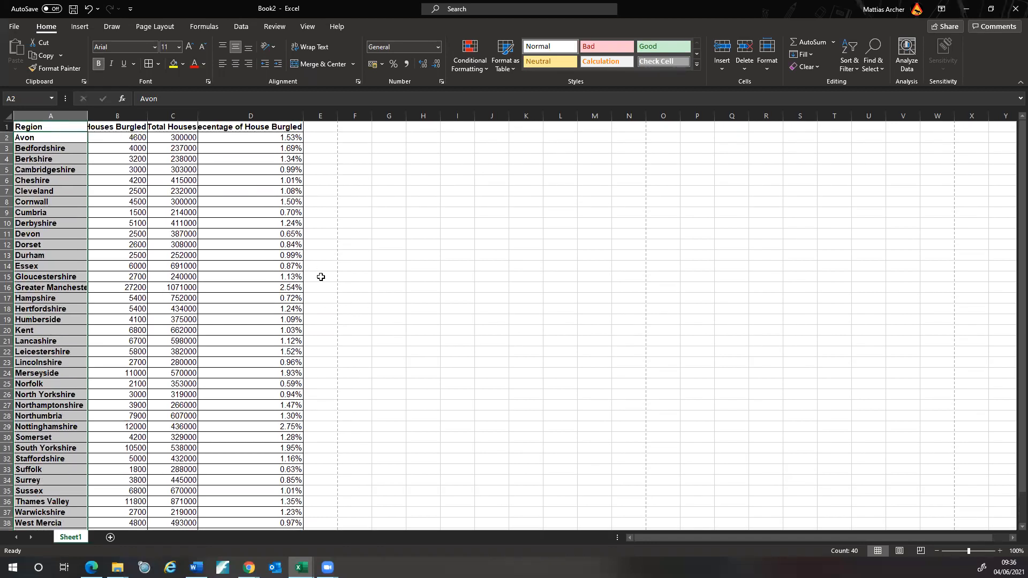
pyautogui.doubleClick(149, 111)
pyautogui.doubleClick(205, 112)
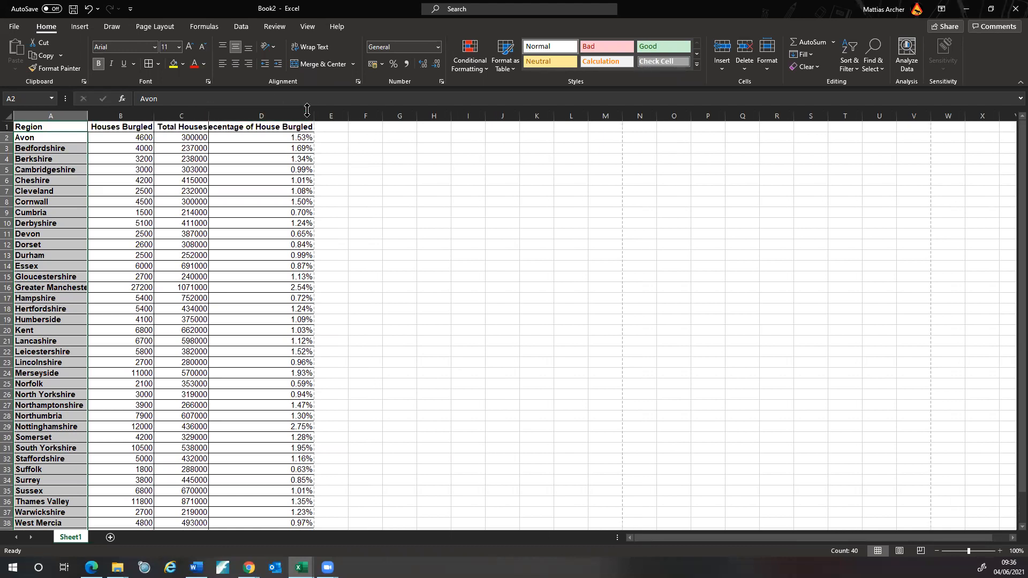
pyautogui.doubleClick(315, 113)
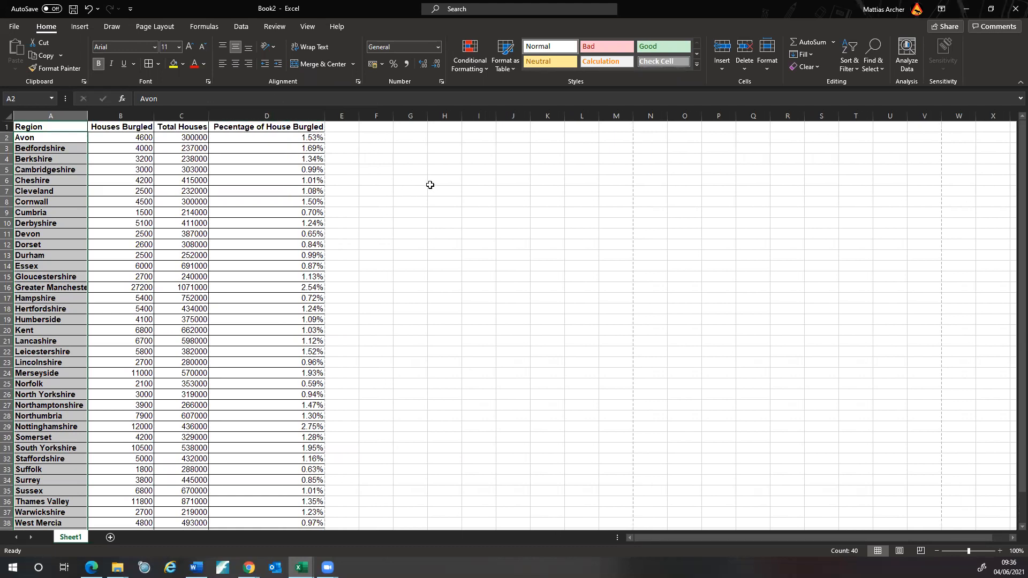
# - Add a right border to the percentage column D1:D41
pyautogui.scroll(-4, 407, 224)
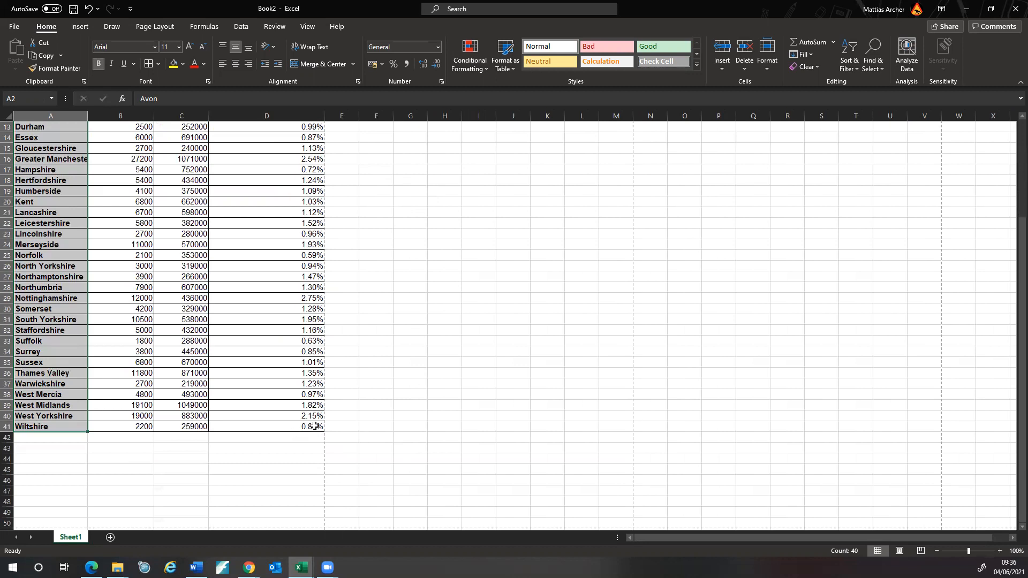
pyautogui.scroll(4, 326, 249)
pyautogui.moveTo(300, 127); pyautogui.dragTo(300, 522)
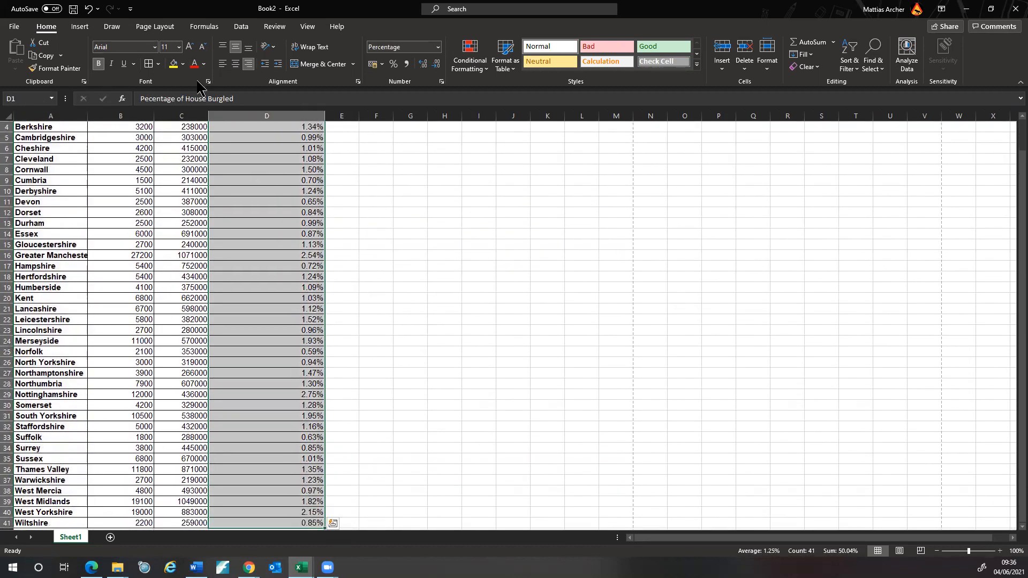
pyautogui.click(158, 64)
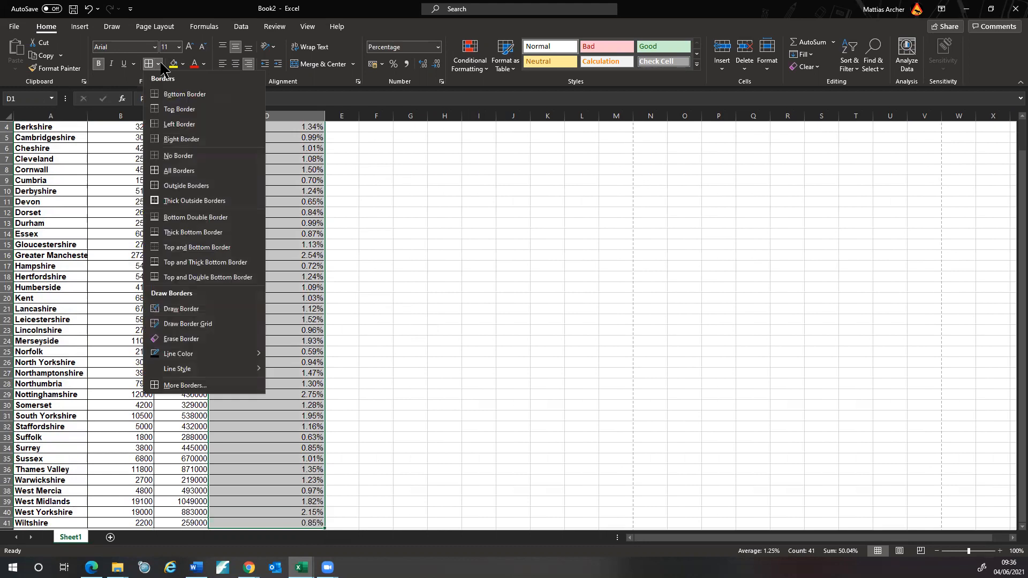
pyautogui.click(184, 144)
pyautogui.click(365, 233)
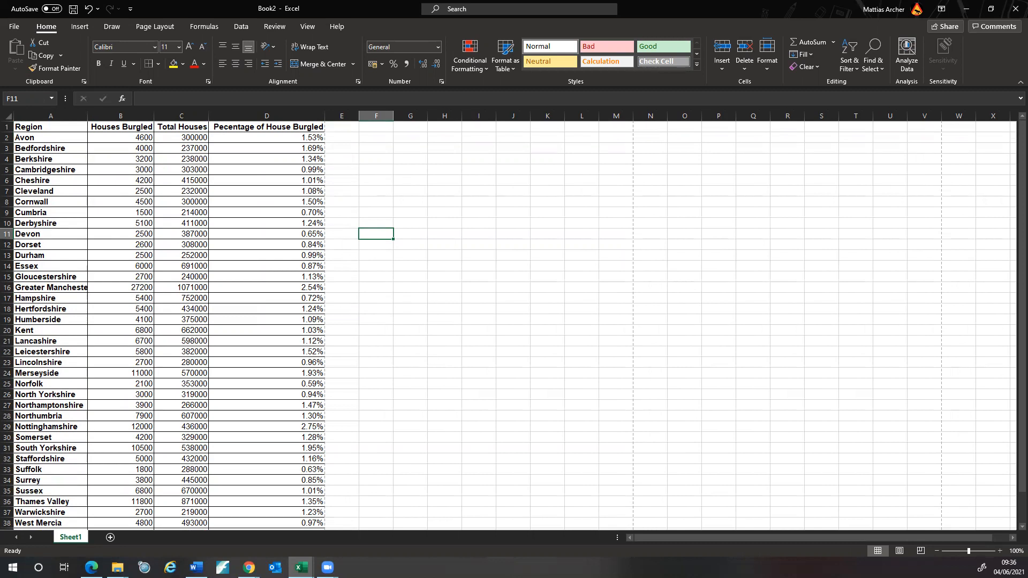
pyautogui.hotkey('alt', 'Tab')
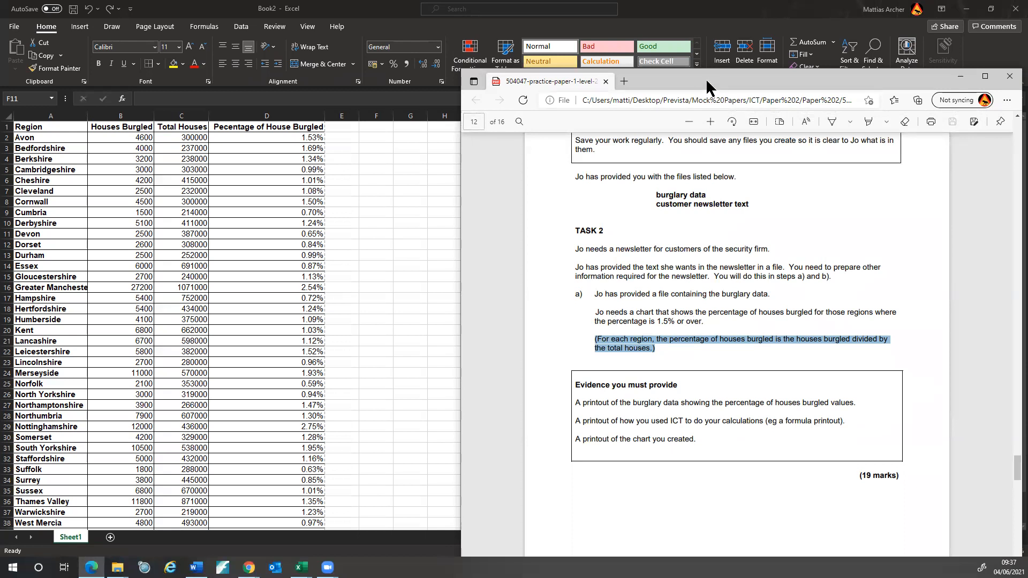
# - Move the task brief PDF window aside so the Excel workbook is visible again
pyautogui.moveTo(711, 79); pyautogui.dragTo(0, 230)
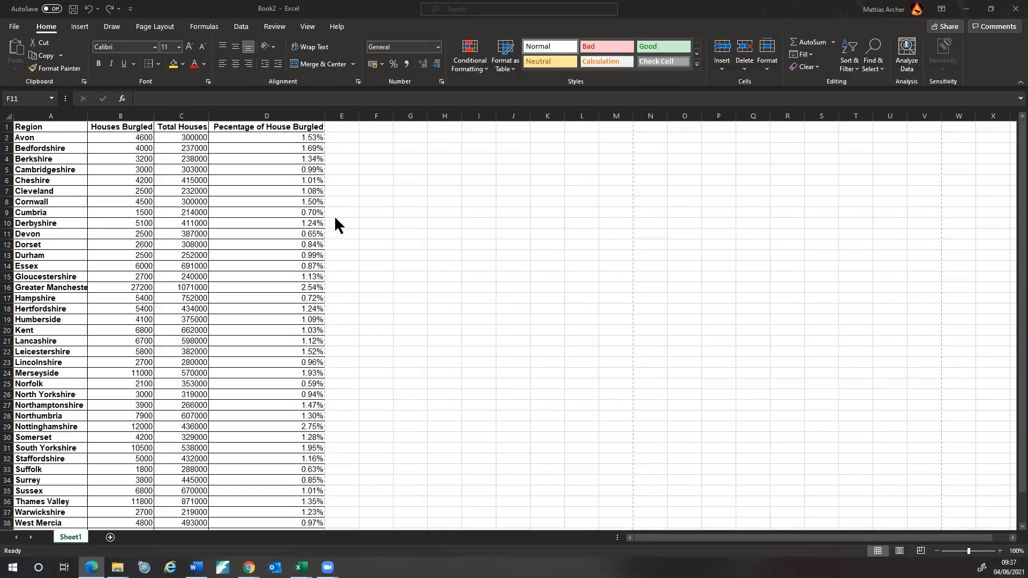
pyautogui.scroll(-2, 298, 291)
pyautogui.scroll(2, 299, 291)
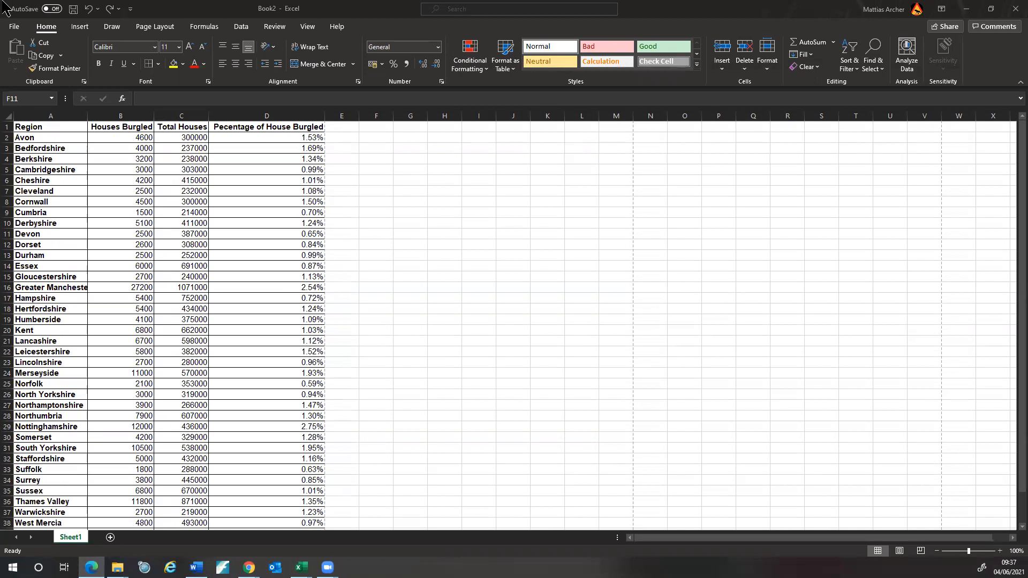
# - Start Save As in the Task 2 folder, reusing the Burglary Data and Chart Formulas name
pyautogui.click(14, 27)
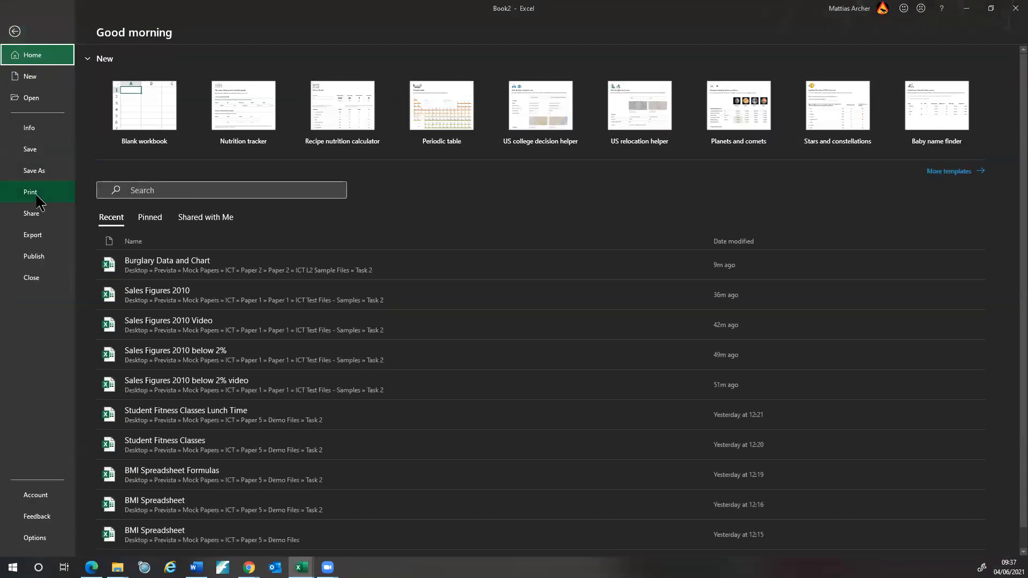
pyautogui.click(15, 31)
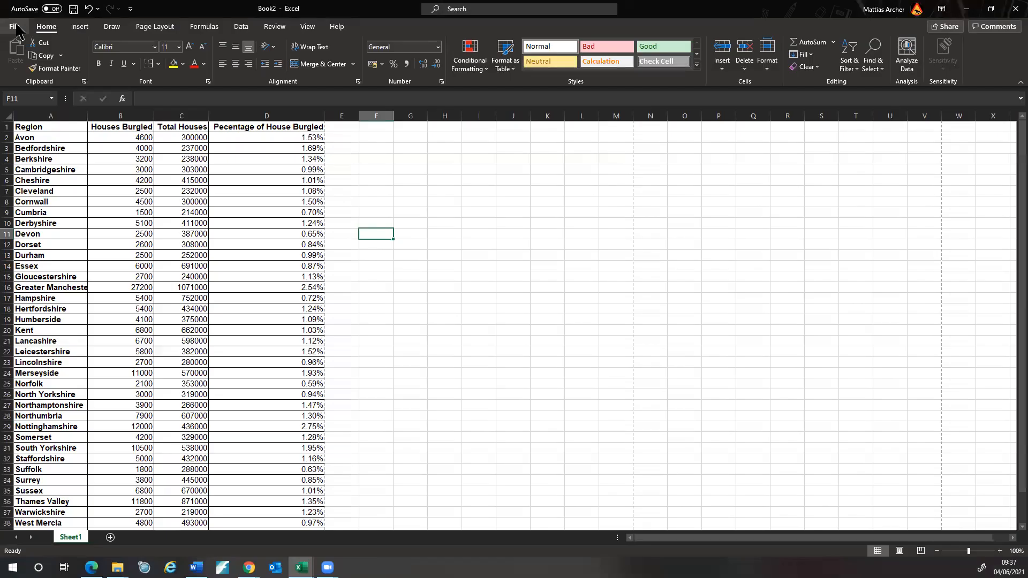
pyautogui.click(15, 28)
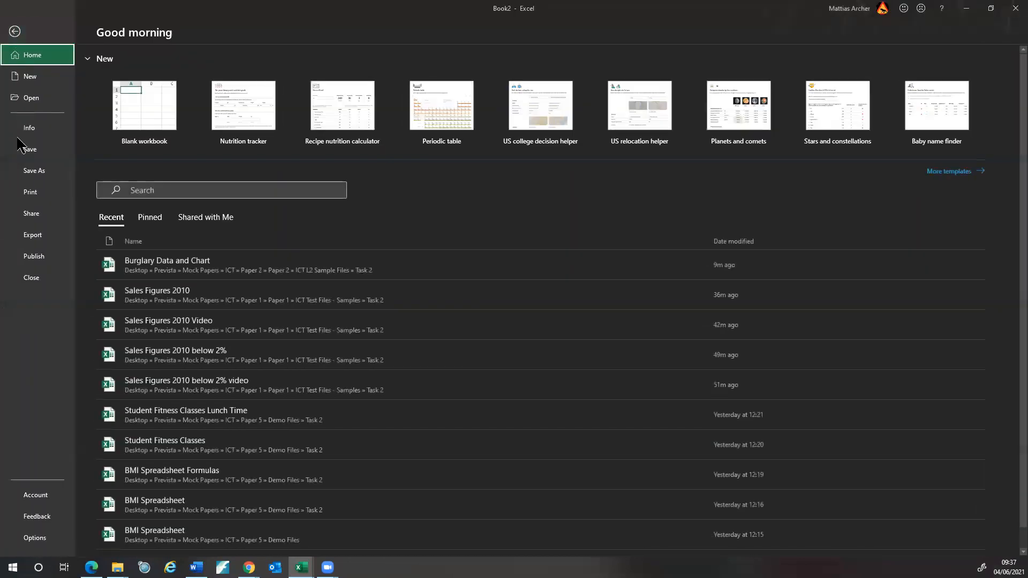
pyautogui.click(31, 172)
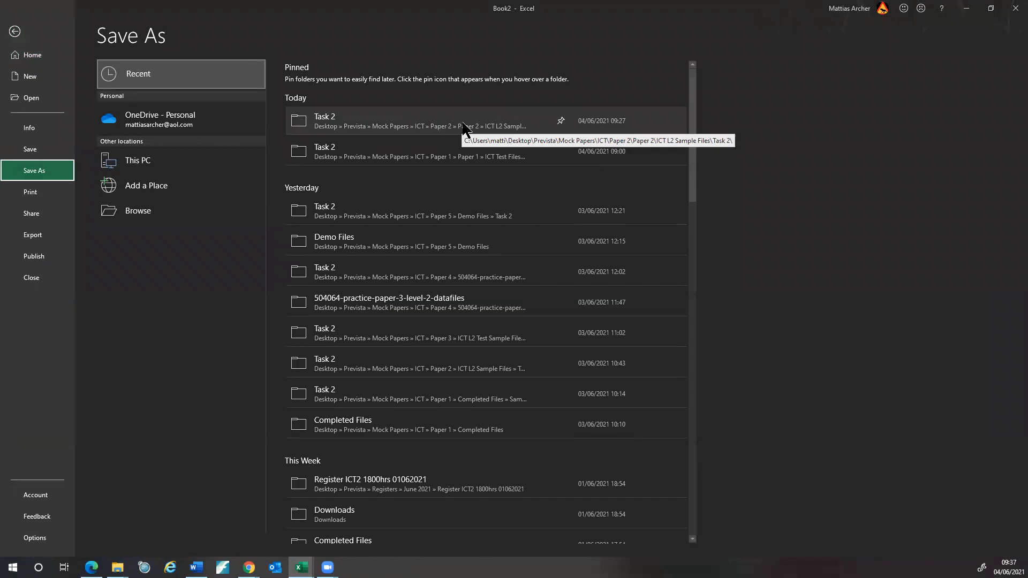
pyautogui.click(464, 128)
pyautogui.click(315, 106)
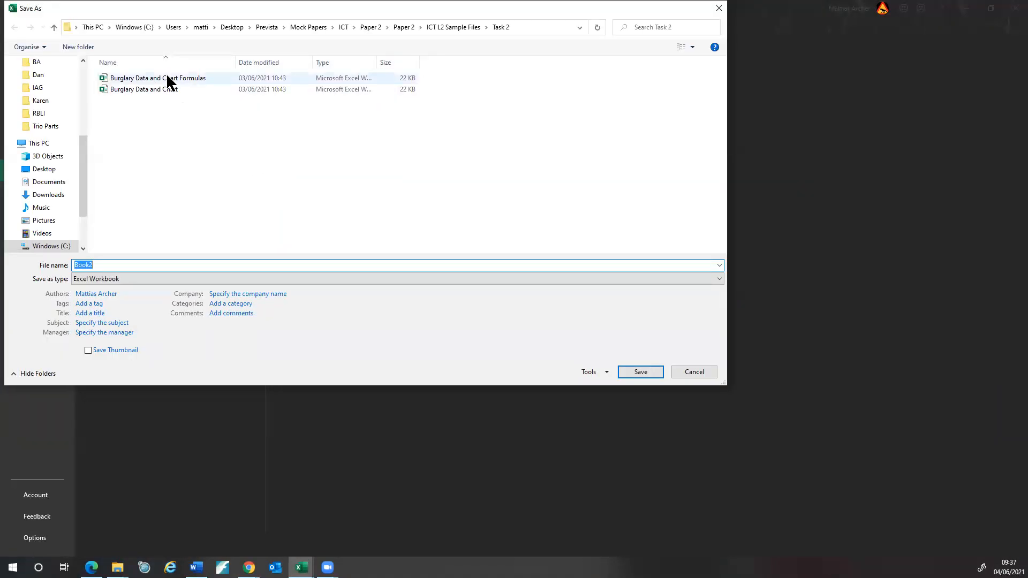
pyautogui.click(169, 83)
# - Create a new folder named Video inside Task 2 and open it
pyautogui.click(139, 150)
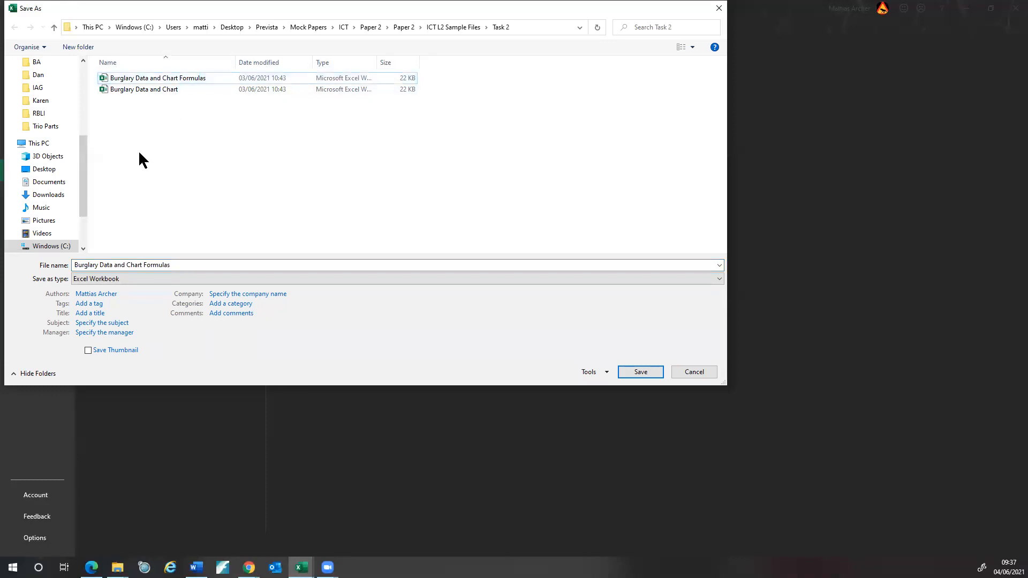
pyautogui.rightClick(138, 151)
pyautogui.moveTo(126, 266)
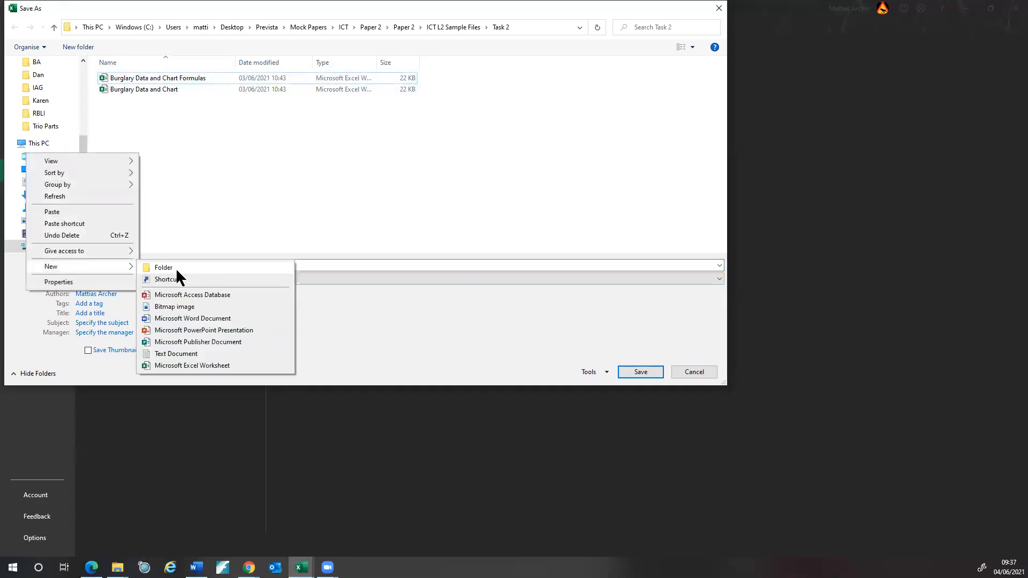
pyautogui.click(175, 268)
pyautogui.write('V')
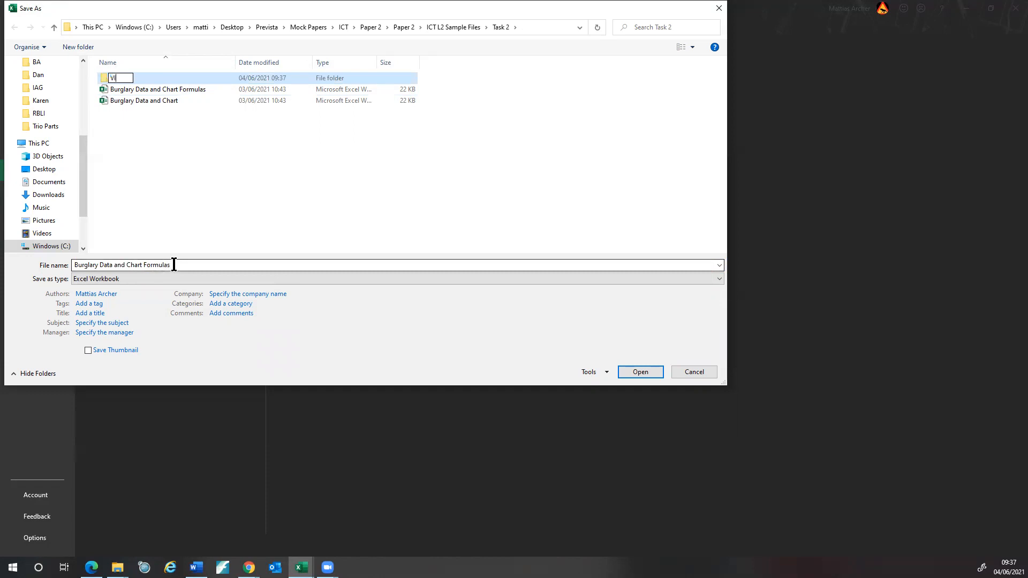
pyautogui.write('ideo')
pyautogui.click(188, 137)
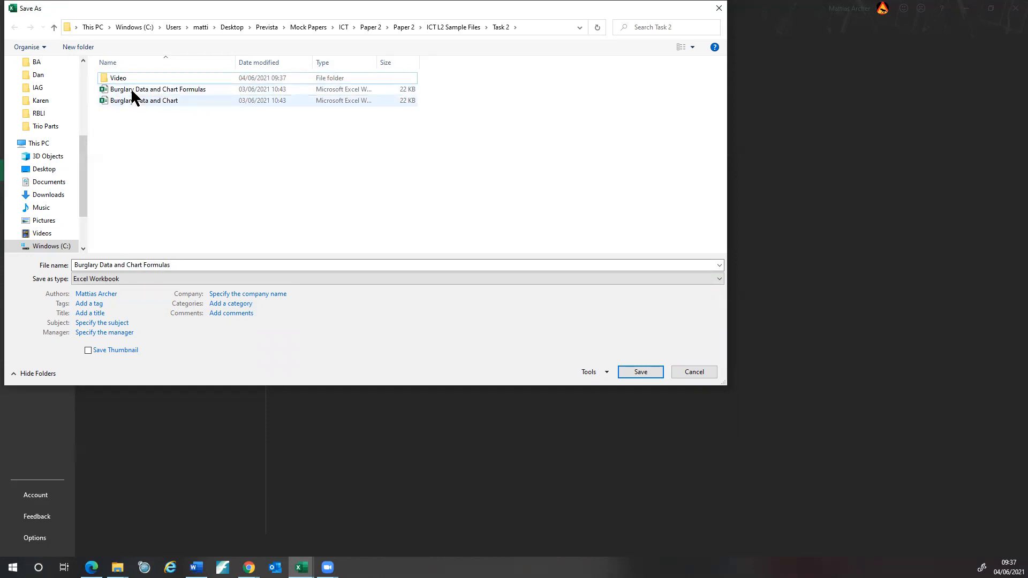
pyautogui.doubleClick(112, 79)
# - Save the workbook in Video as 'Burglary Data and Chart Formulas Video'
pyautogui.click(184, 265)
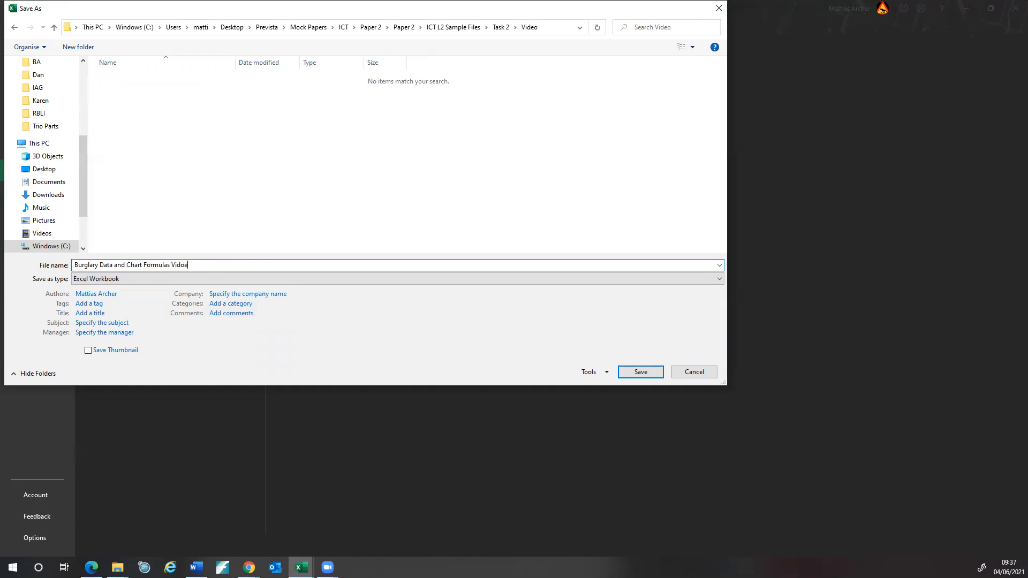
pyautogui.click(640, 372)
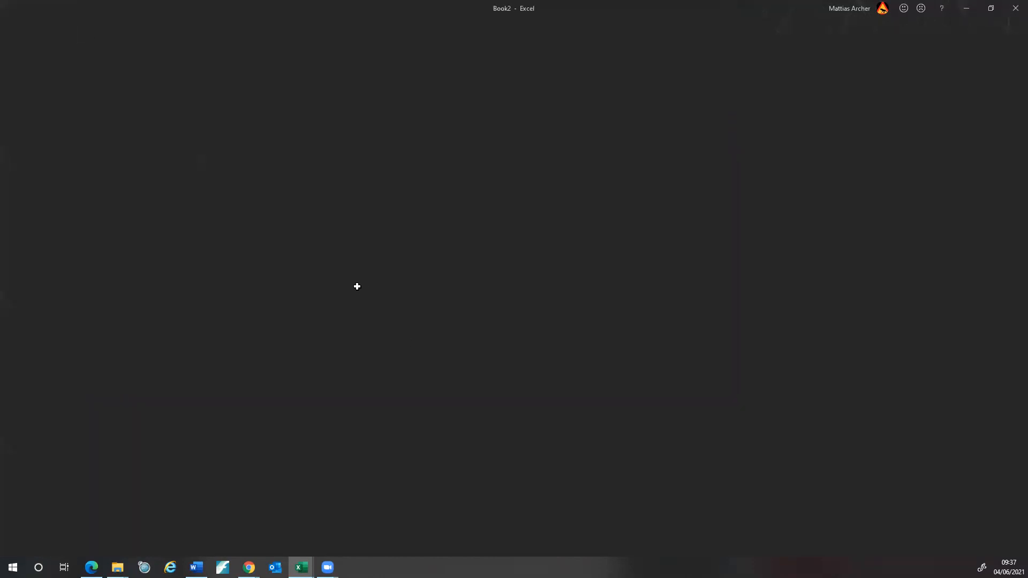
pyautogui.click(14, 30)
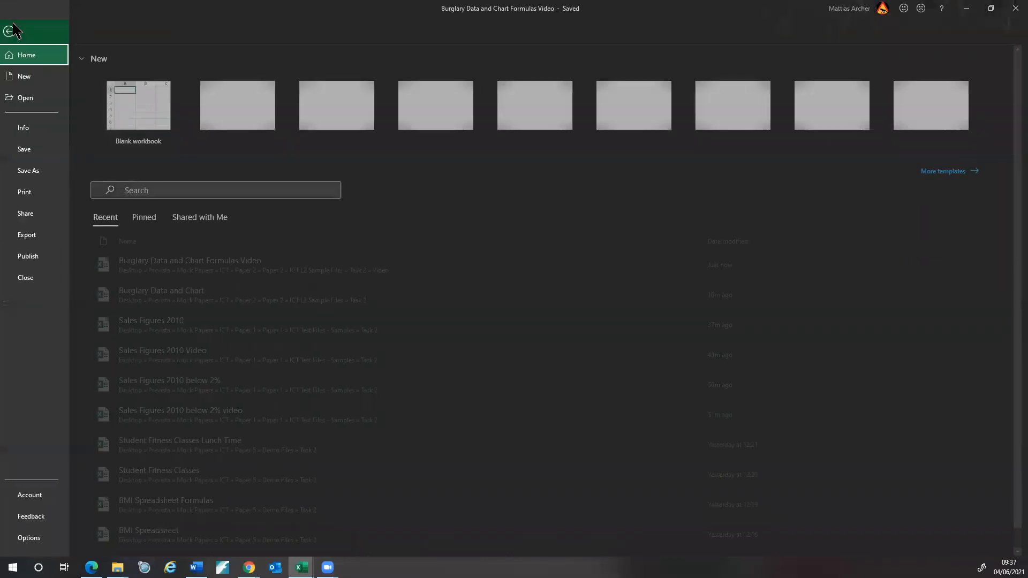
pyautogui.click(27, 198)
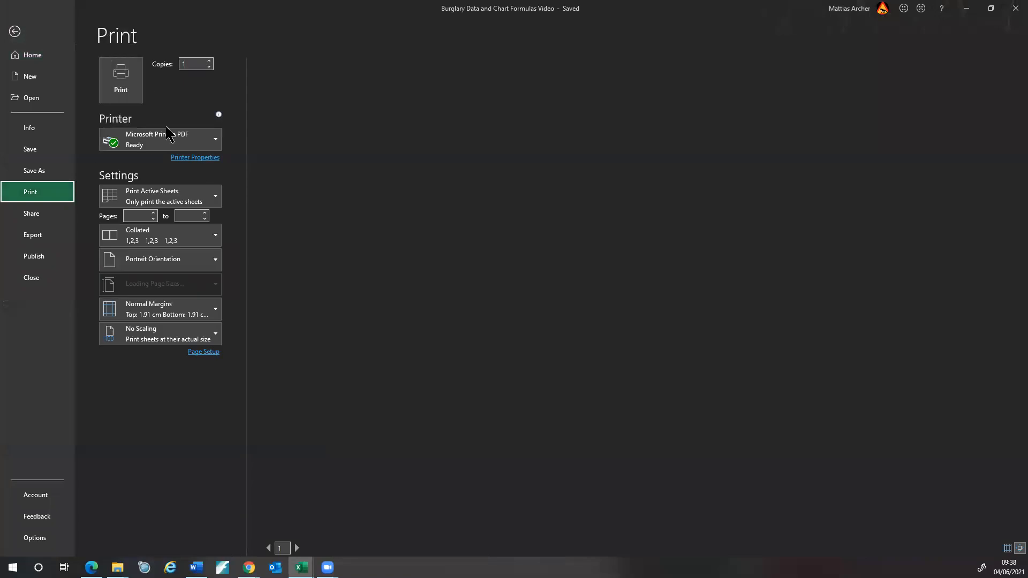
# - Print the active sheet only, in Landscape orientation, with Fit Sheet on One Page
pyautogui.click(216, 199)
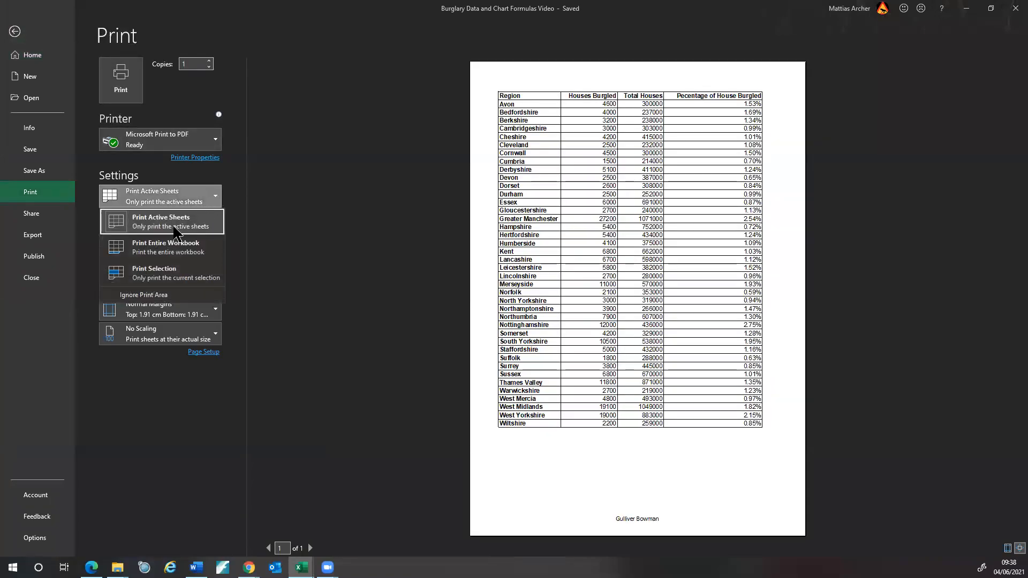
pyautogui.click(179, 228)
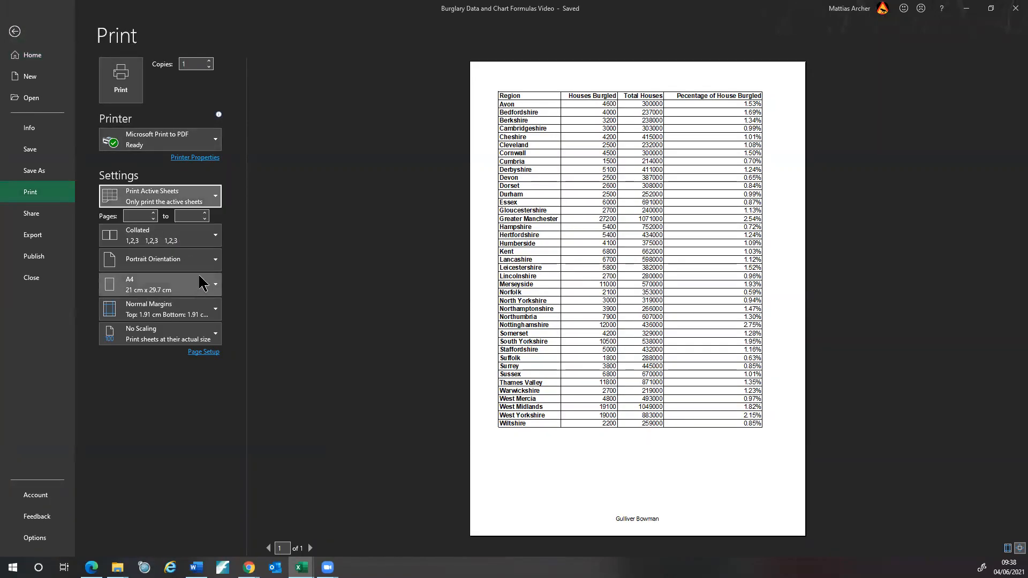
pyautogui.click(220, 266)
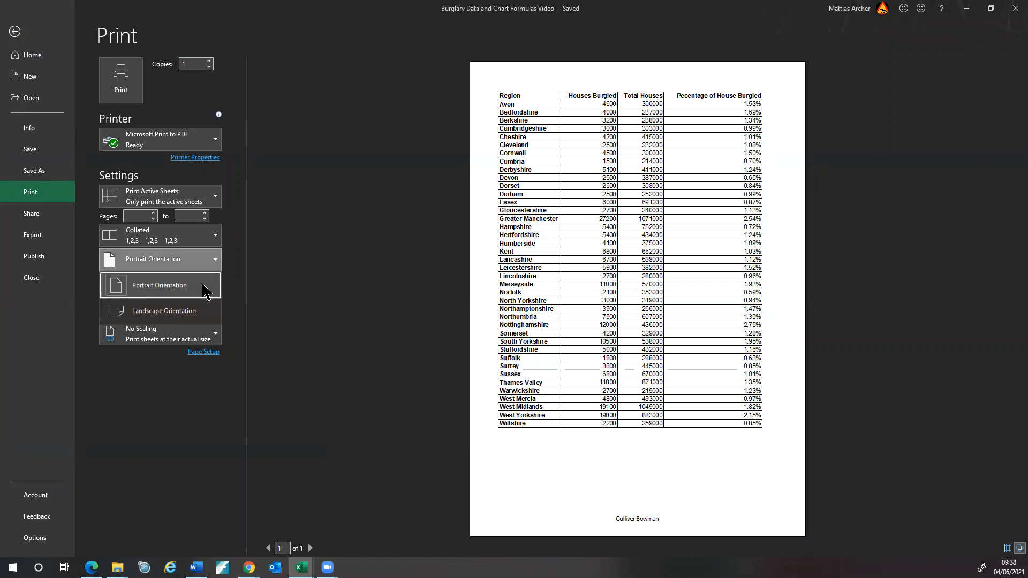
pyautogui.click(197, 310)
pyautogui.click(218, 338)
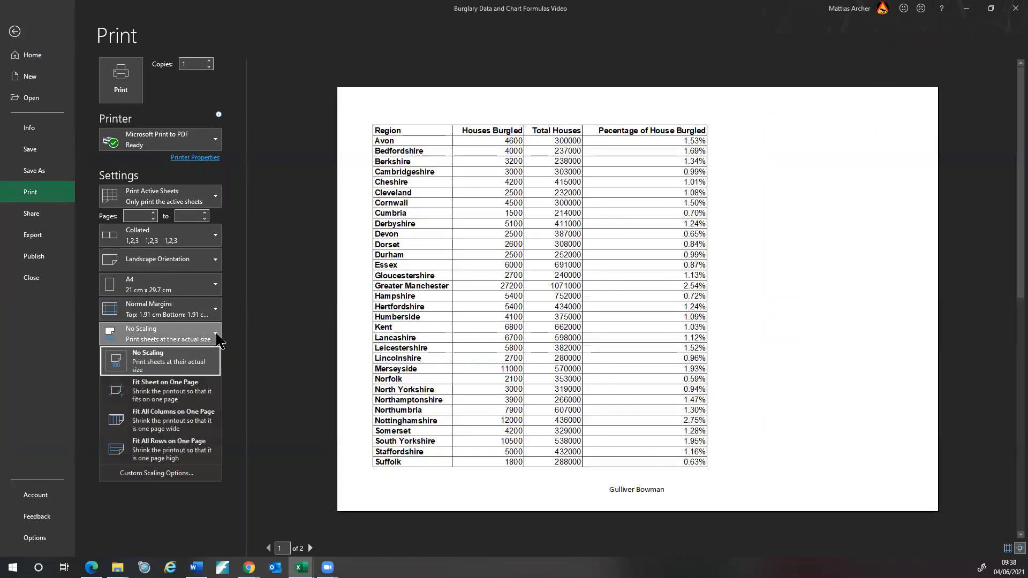
pyautogui.click(187, 378)
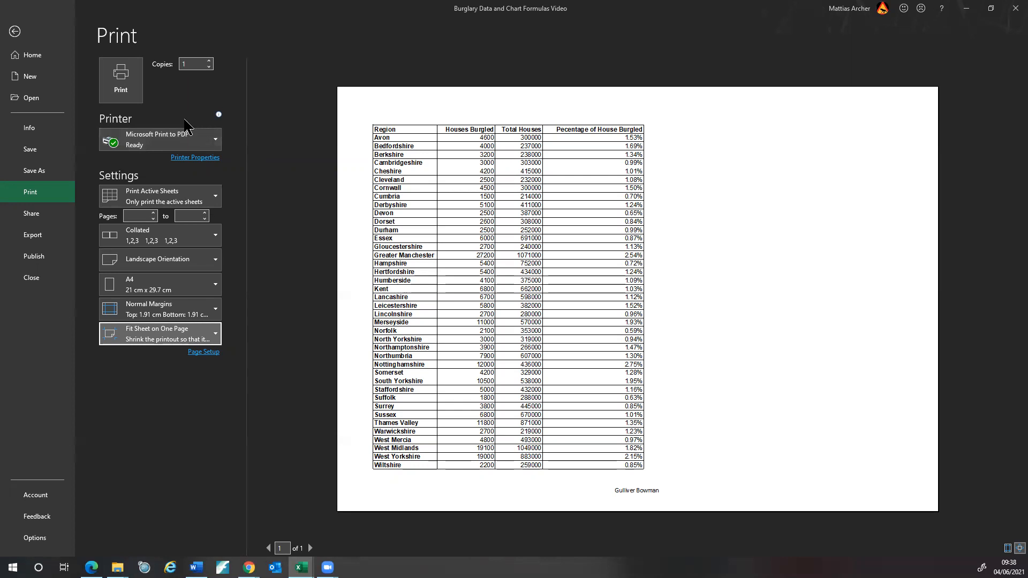
pyautogui.click(121, 91)
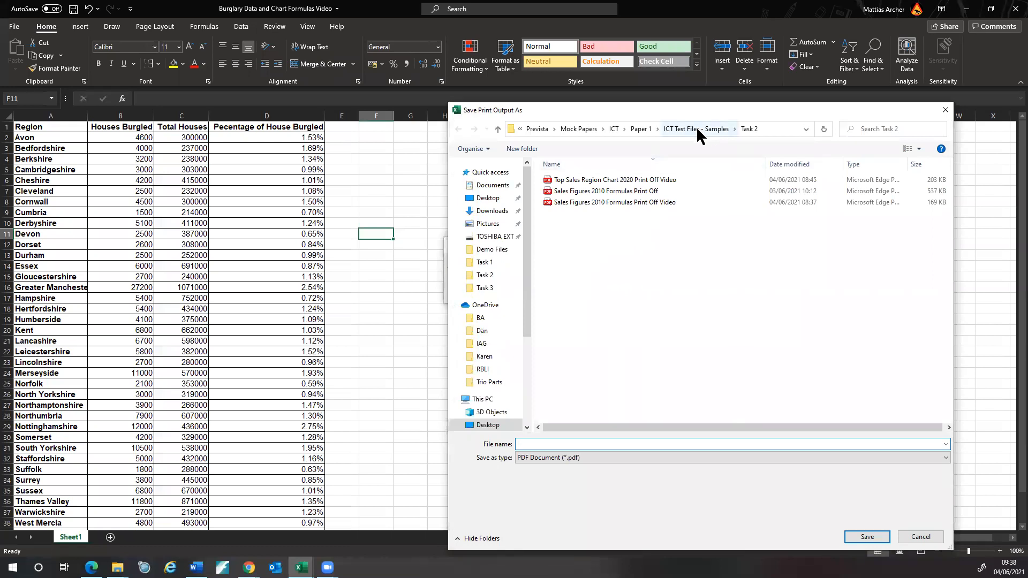
# - Browse to ICT L2 Sample Files > Task 2 and reuse the Burglary Data Spreadsheet name
pyautogui.click(614, 129)
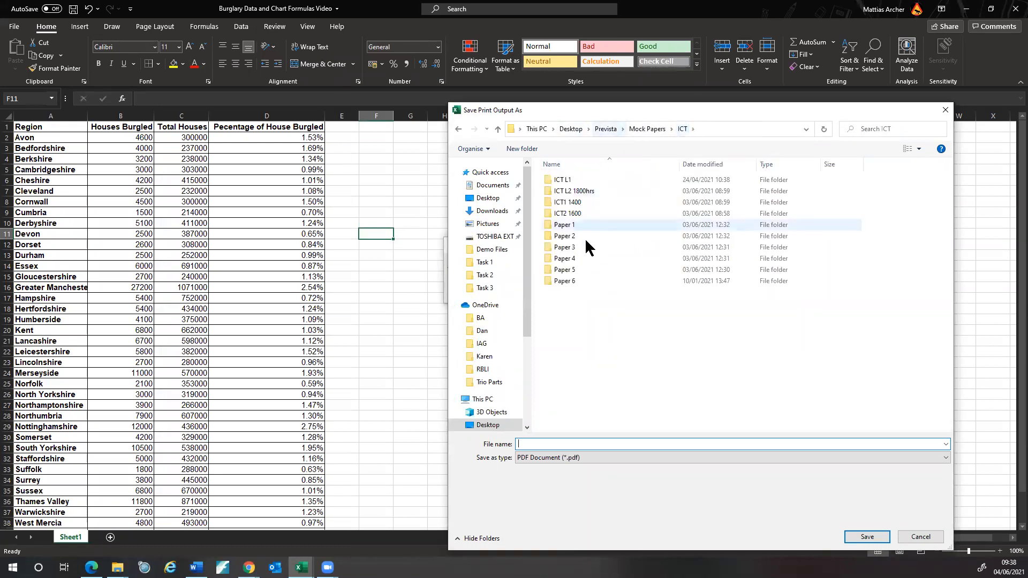
pyautogui.doubleClick(572, 236)
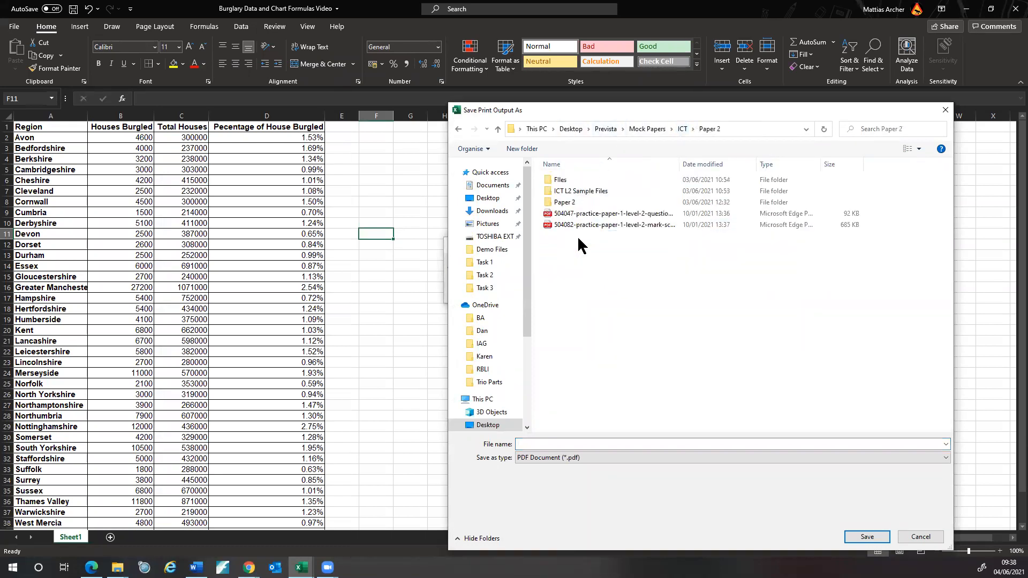
pyautogui.doubleClick(568, 193)
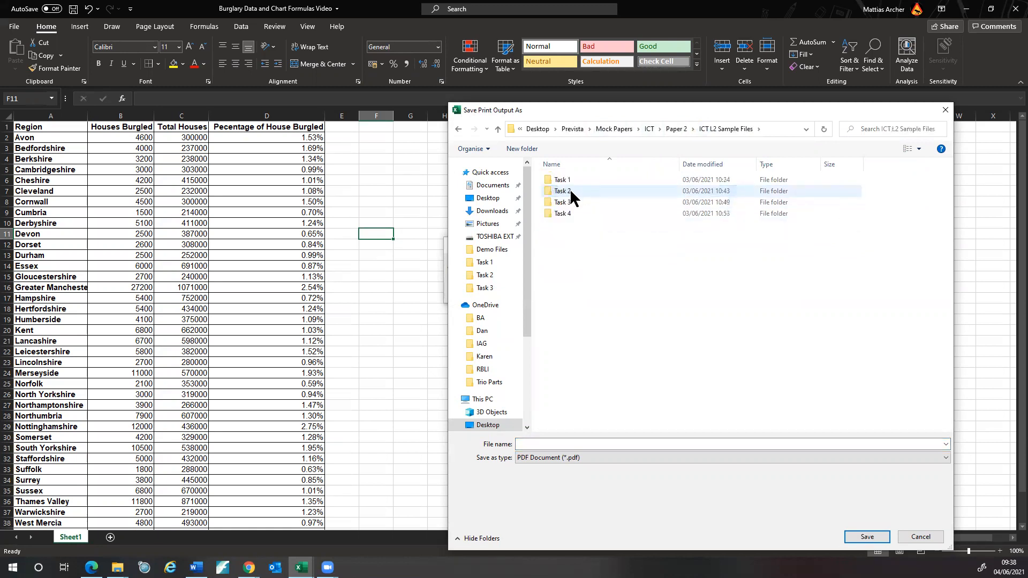
pyautogui.doubleClick(570, 191)
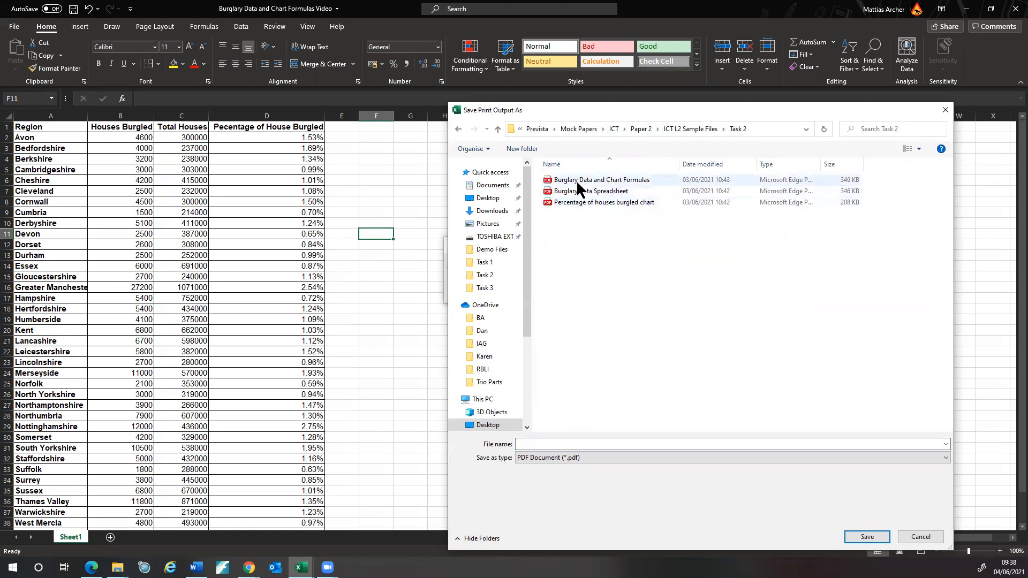
pyautogui.click(585, 194)
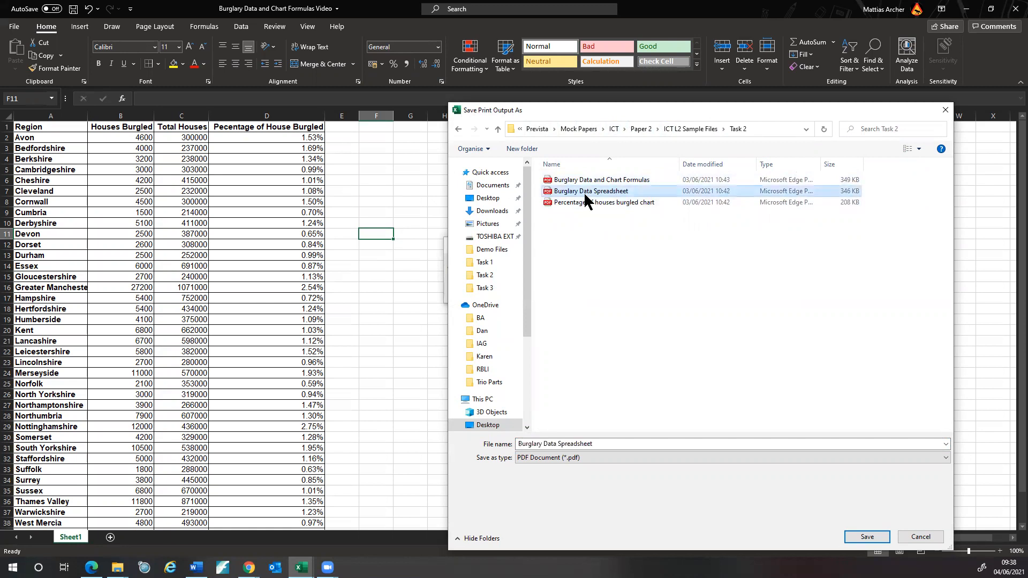
pyautogui.rightClick(609, 193)
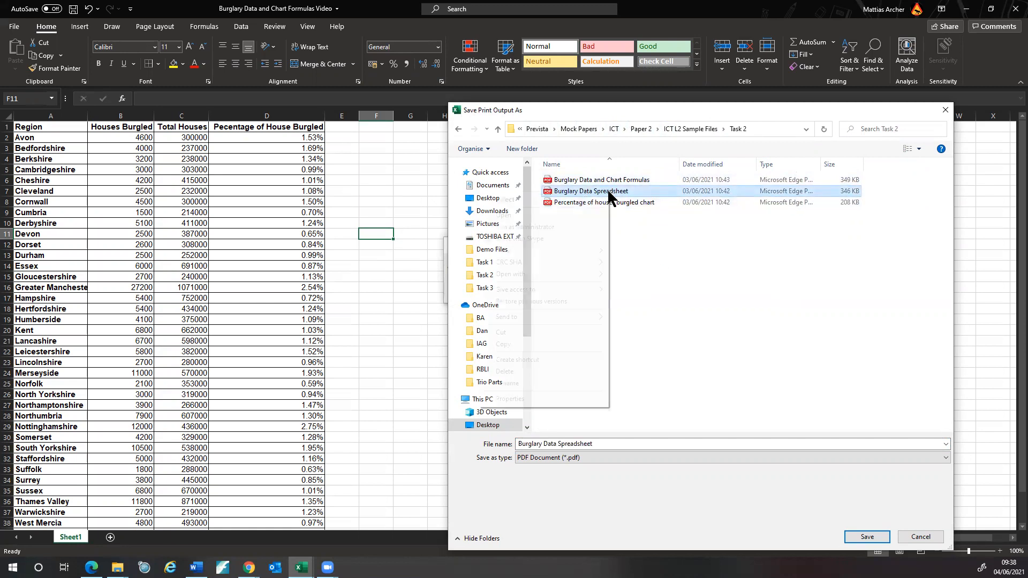
pyautogui.click(545, 383)
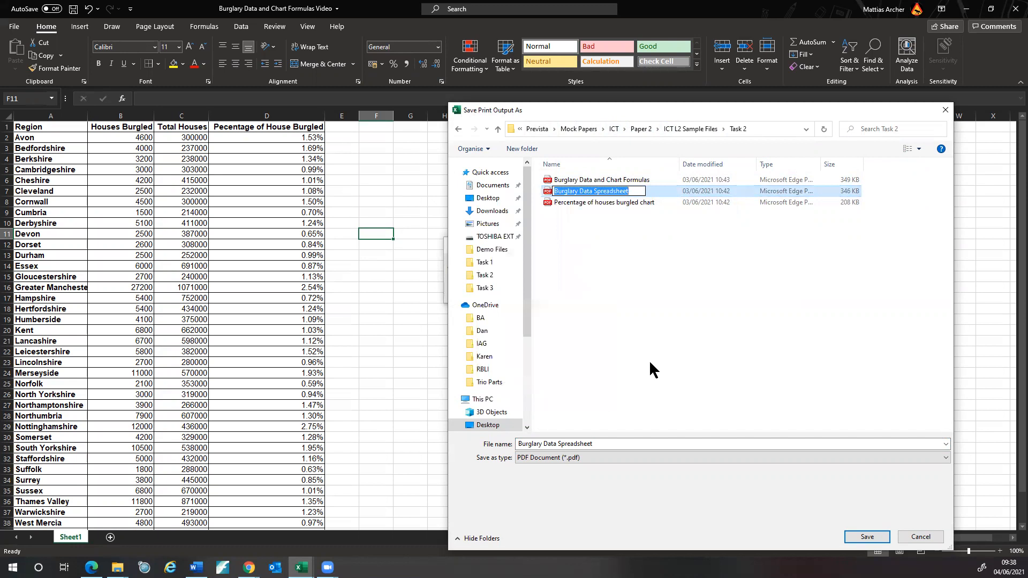
pyautogui.click(648, 358)
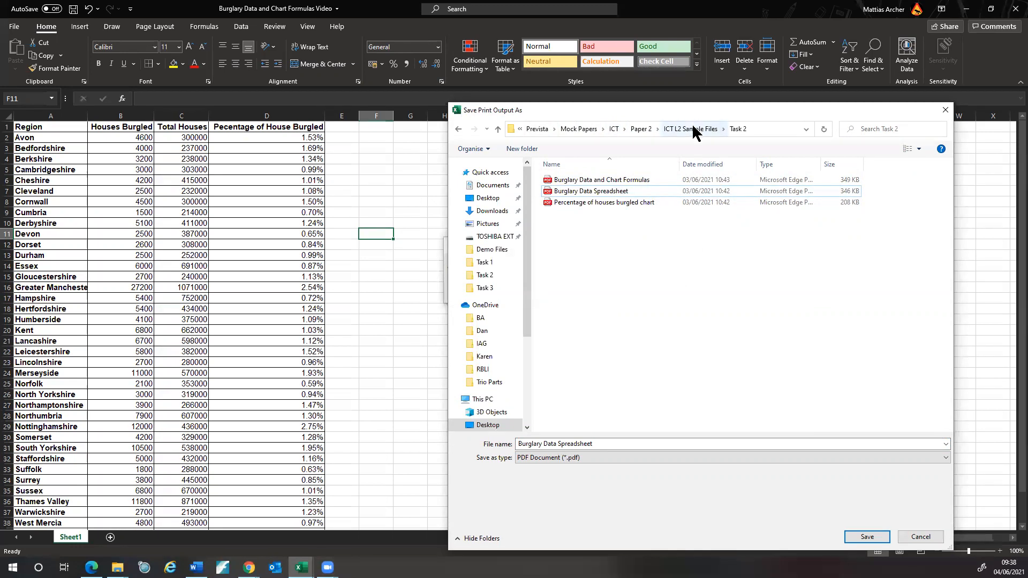
# - Create a new Video folder inside Task 2 and open it
pyautogui.rightClick(565, 257)
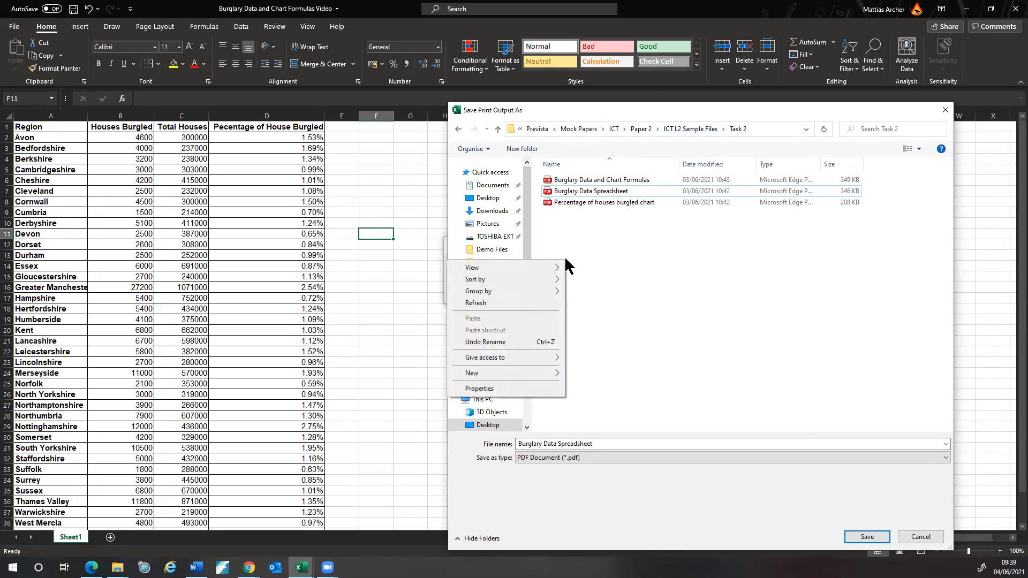
pyautogui.moveTo(535, 372)
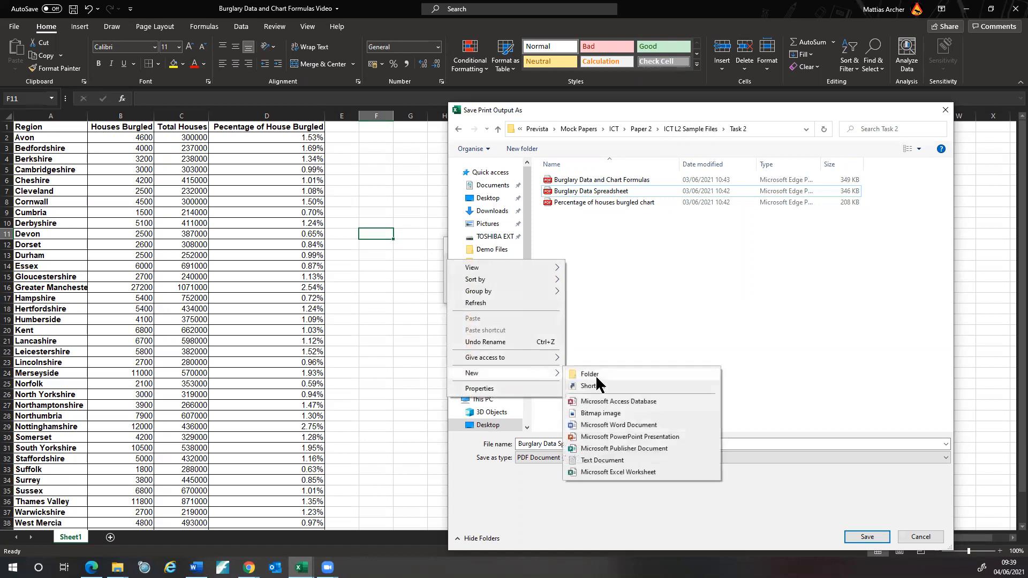
pyautogui.click(588, 374)
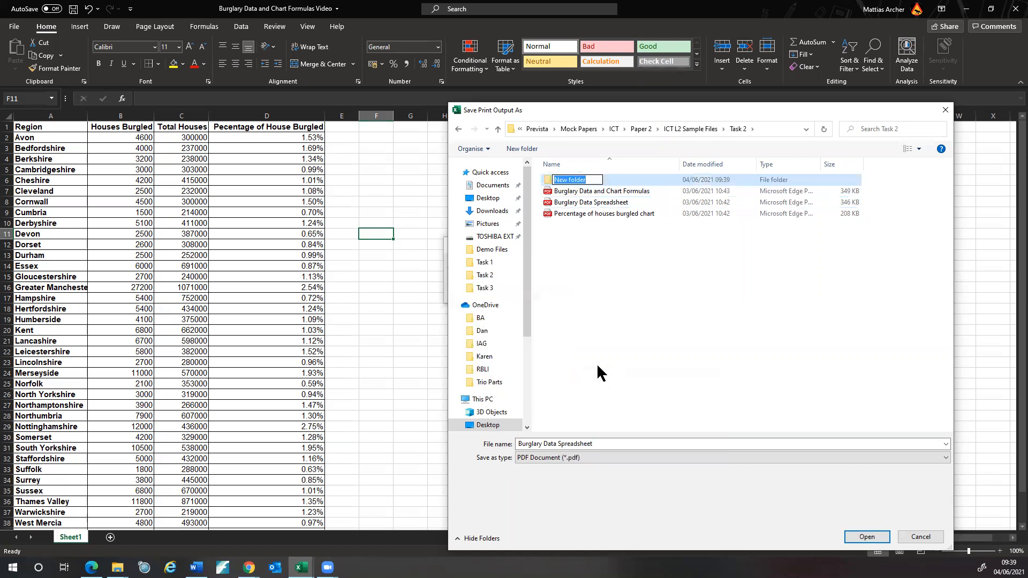
pyautogui.write('Video')
pyautogui.press('Return')
pyautogui.doubleClick(568, 177)
# - Save the PDF as 'Burglary Data Spreadsheet Video' in the Video folder
pyautogui.click(610, 444)
pyautogui.click(613, 441)
pyautogui.write('Video')
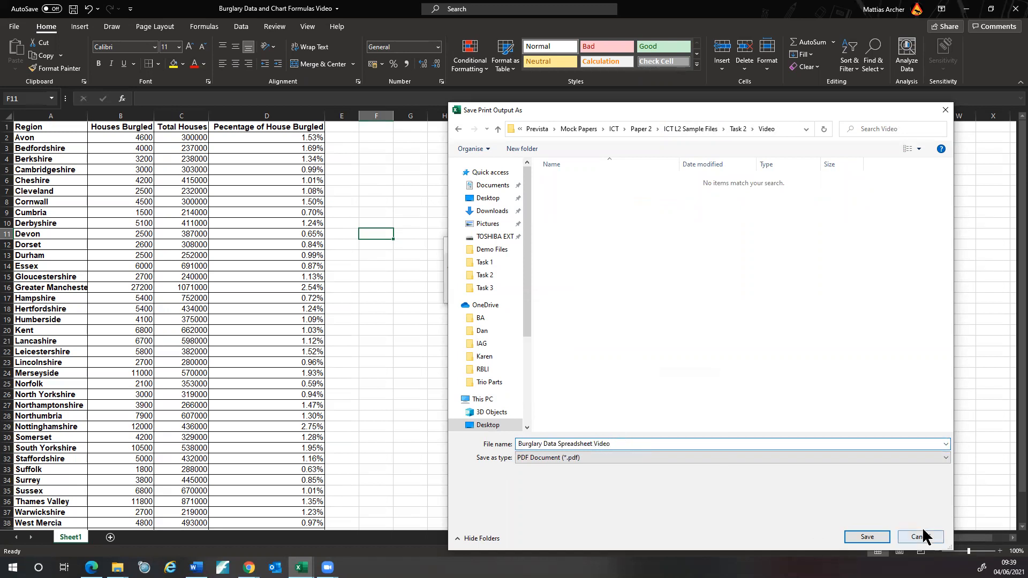
pyautogui.click(867, 537)
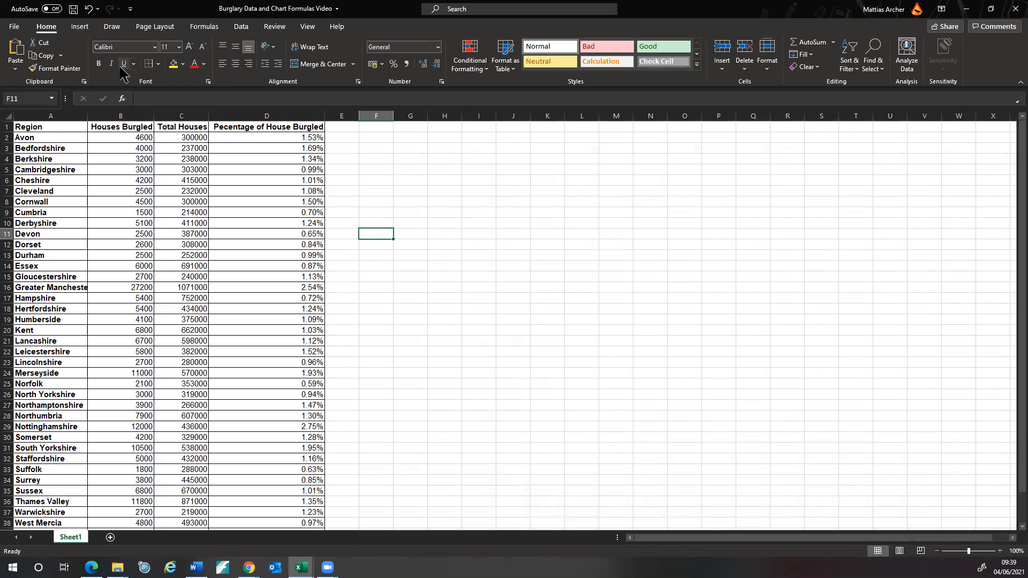
# - Turn on Show Formulas so column D displays =SUM(B2/C2), then go to File > Print
pyautogui.click(202, 30)
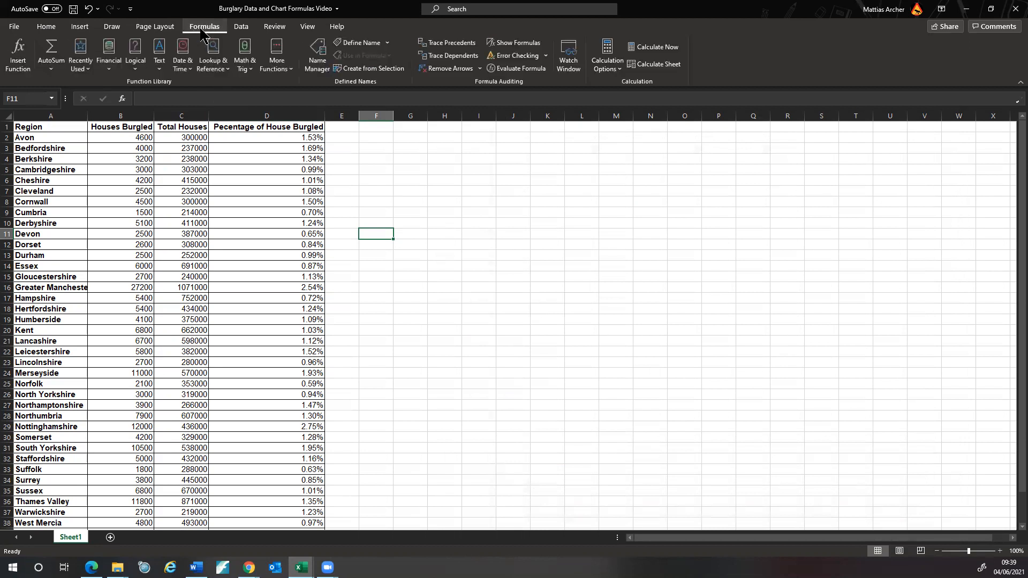
pyautogui.click(518, 44)
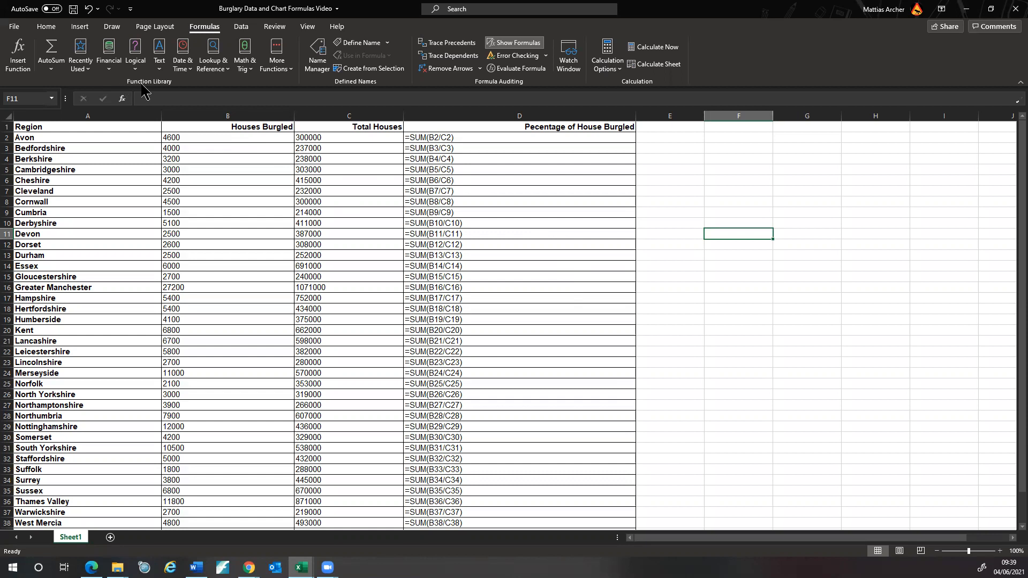
pyautogui.click(14, 31)
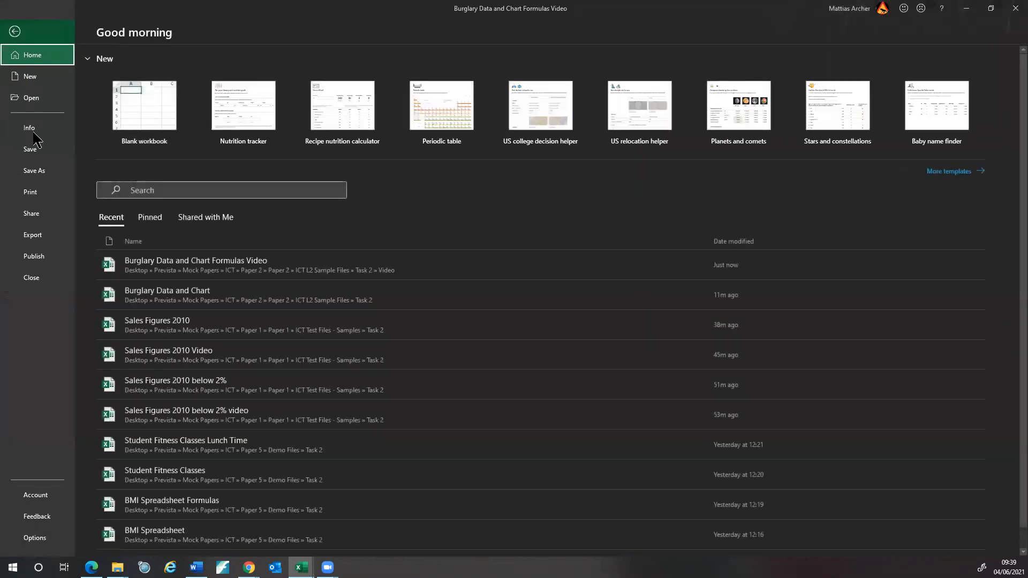
pyautogui.click(30, 191)
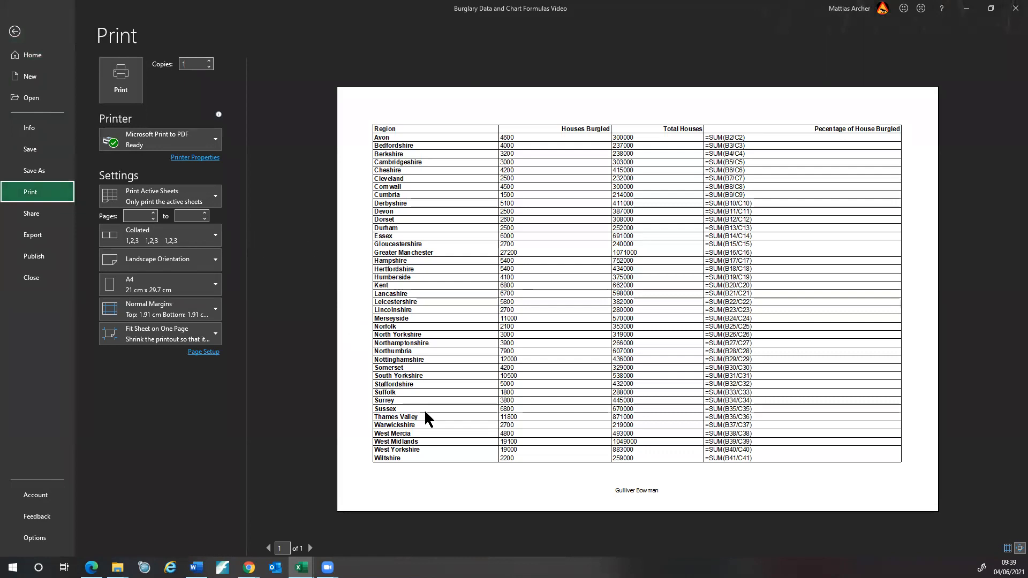
# - Save the formula printout PDF as 'Burglary Data and Chart Formulas Video' in Task 2\Video
pyautogui.click(120, 77)
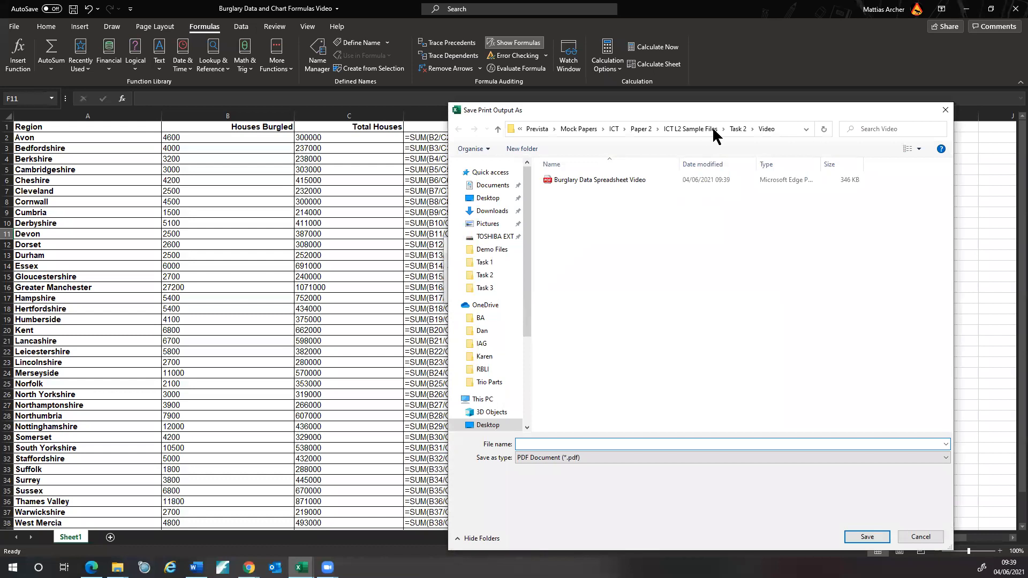
pyautogui.click(738, 129)
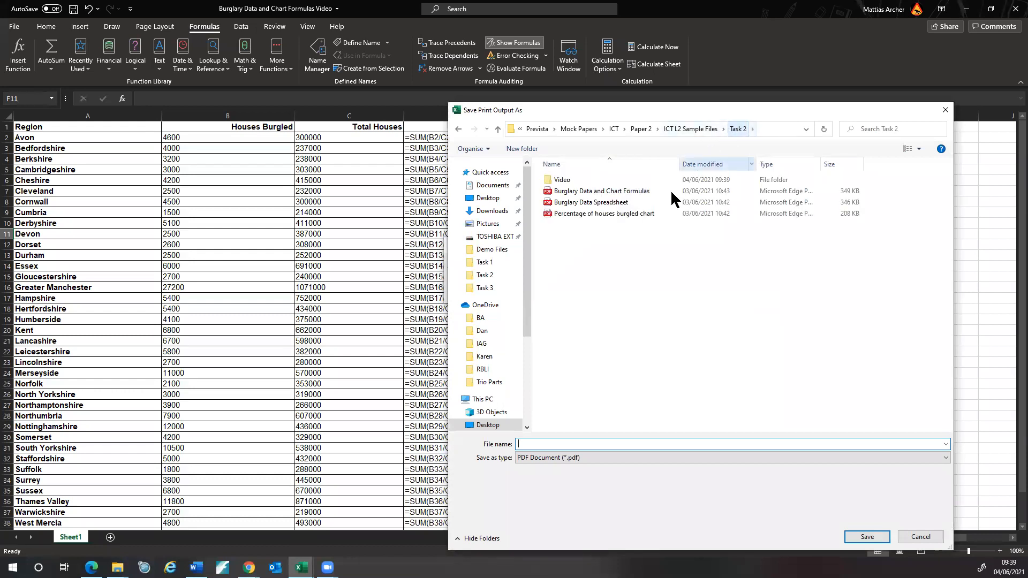
pyautogui.click(573, 191)
pyautogui.rightClick(628, 191)
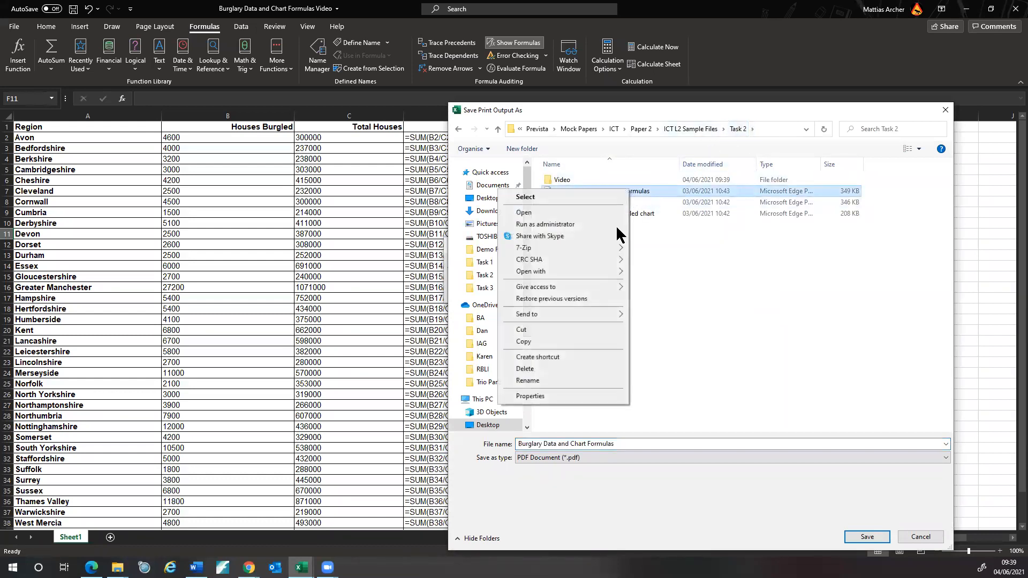
pyautogui.click(537, 380)
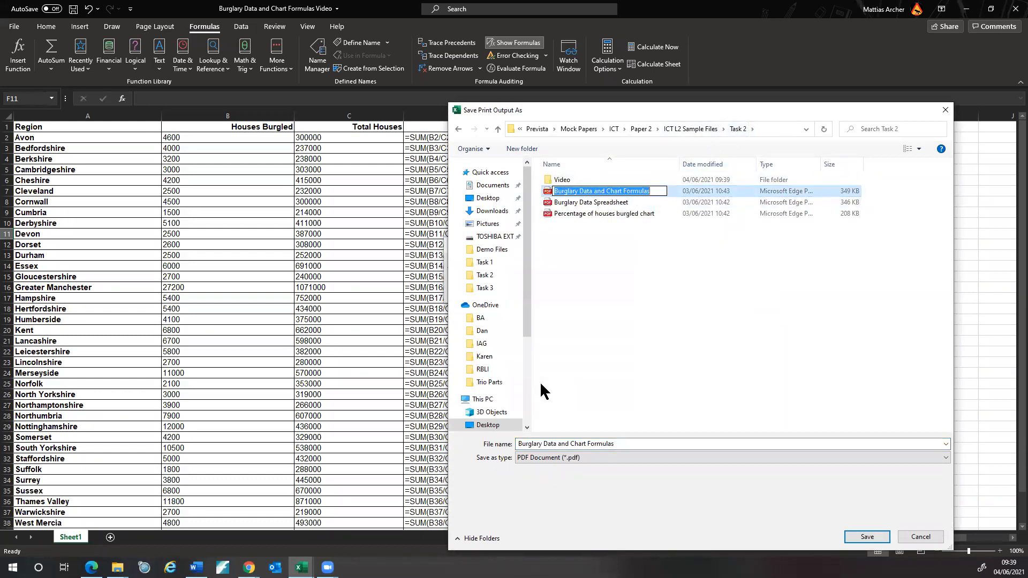
pyautogui.doubleClick(568, 180)
pyautogui.click(620, 444)
pyautogui.click(620, 444)
pyautogui.click(623, 442)
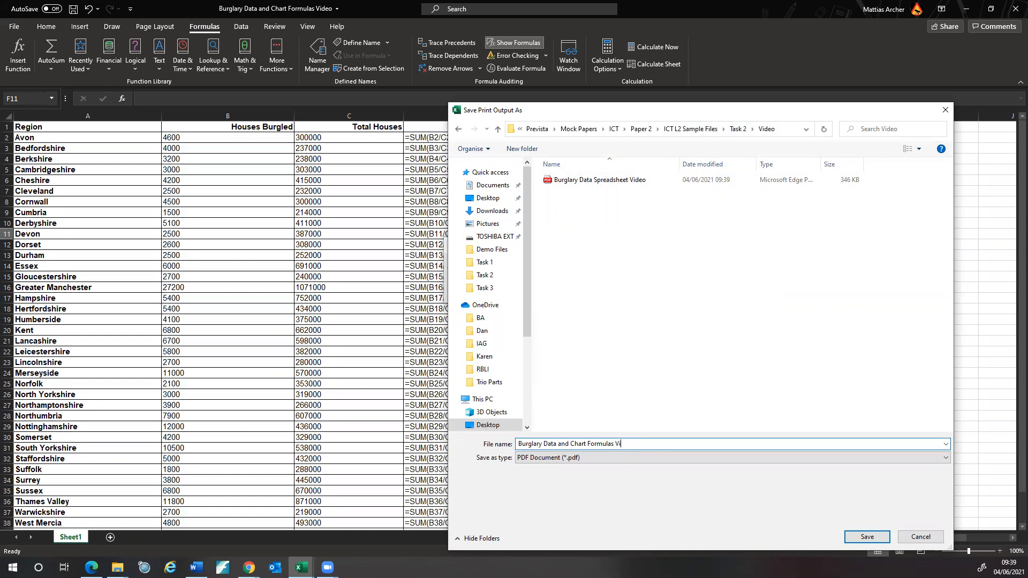
pyautogui.click(867, 536)
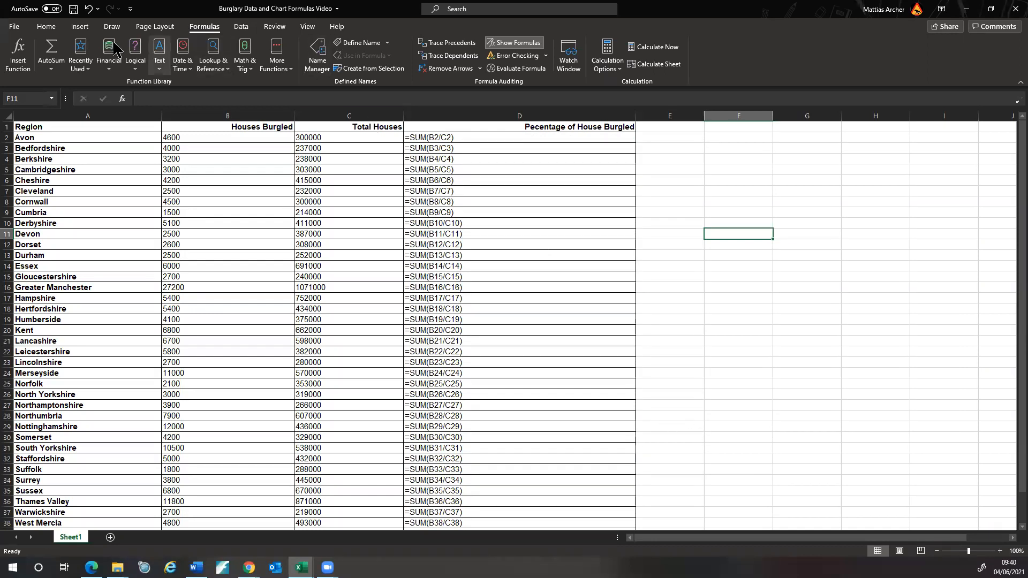
pyautogui.click(514, 42)
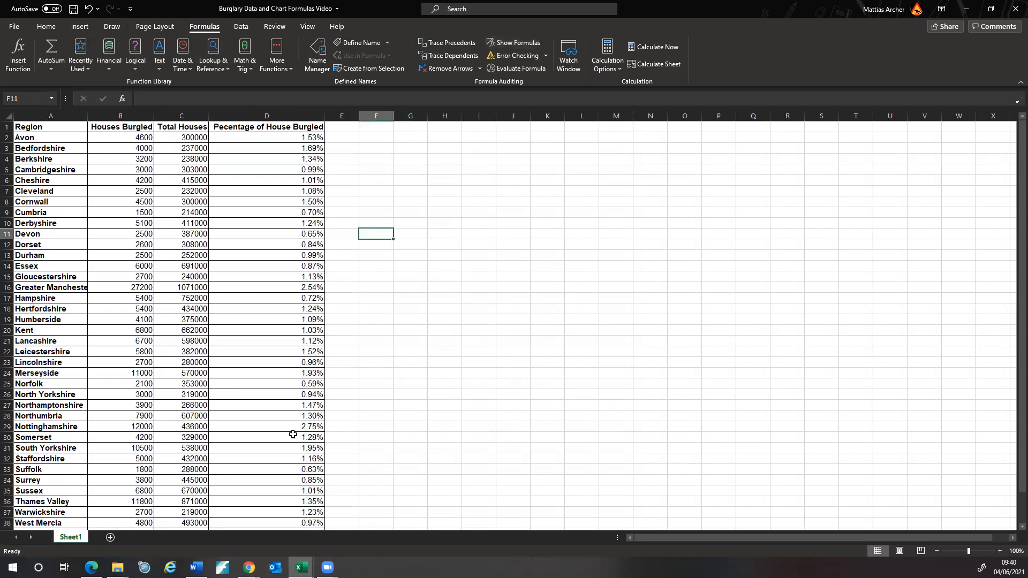
pyautogui.scroll(-4, 316, 402)
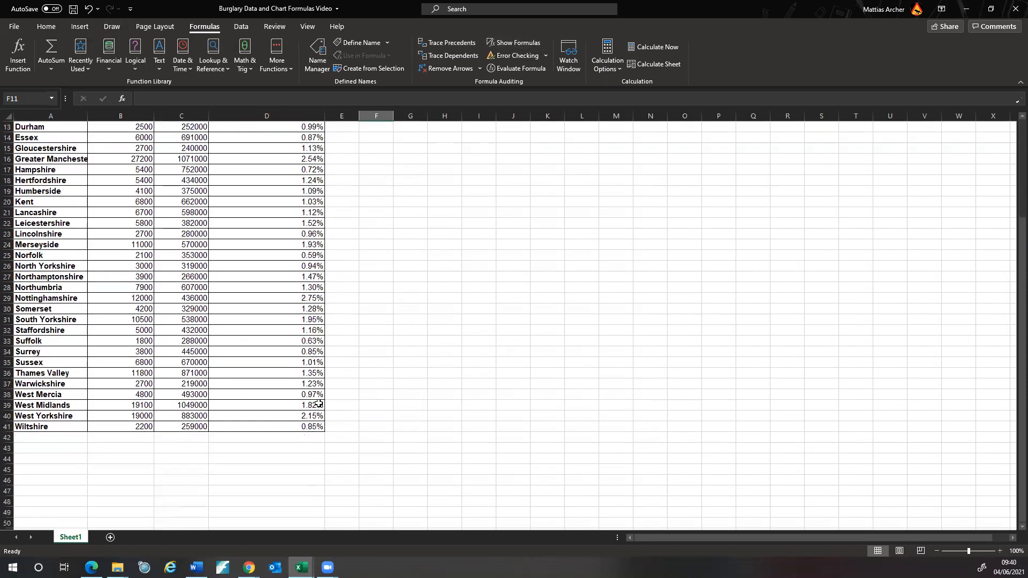
pyautogui.scroll(4, 337, 415)
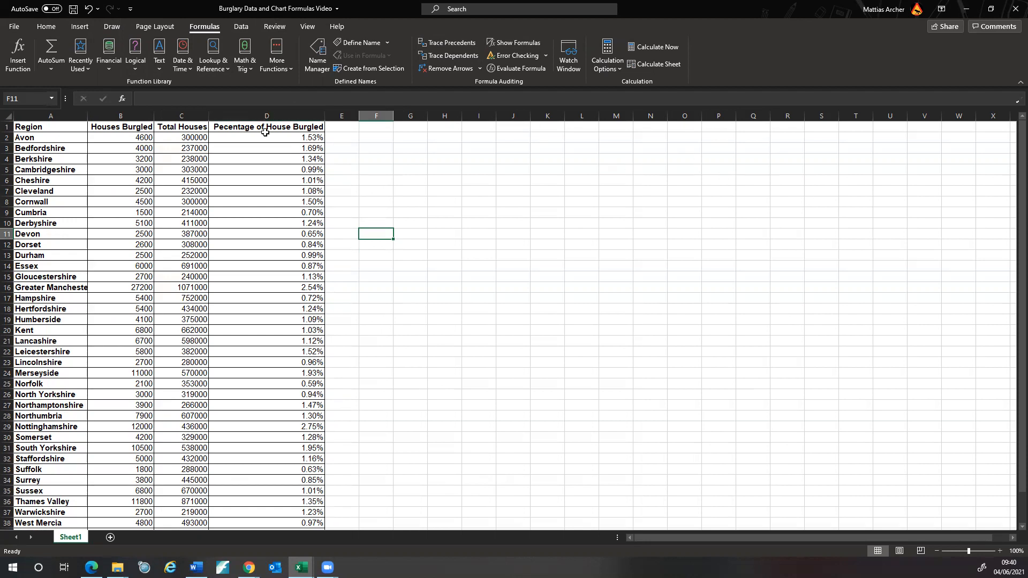
# - Sort the table by column D largest to smallest, expanding the selection, and autofit column A
pyautogui.click(296, 114)
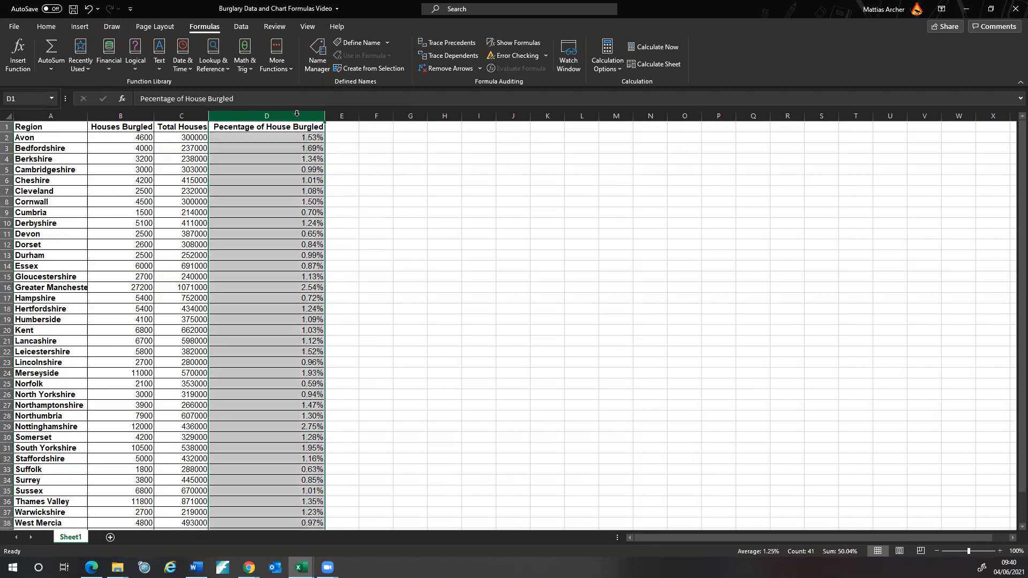
pyautogui.click(46, 28)
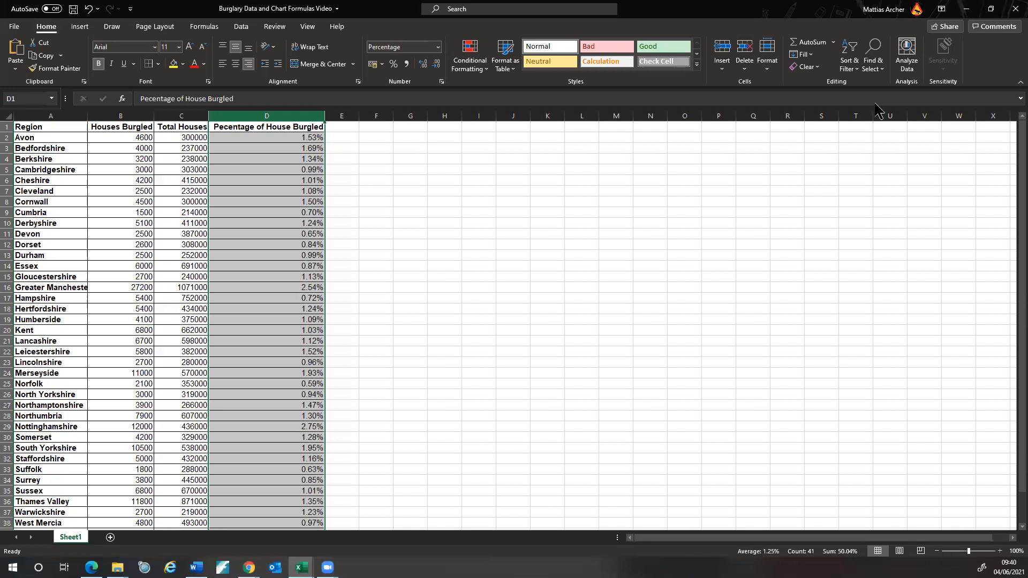
pyautogui.click(851, 63)
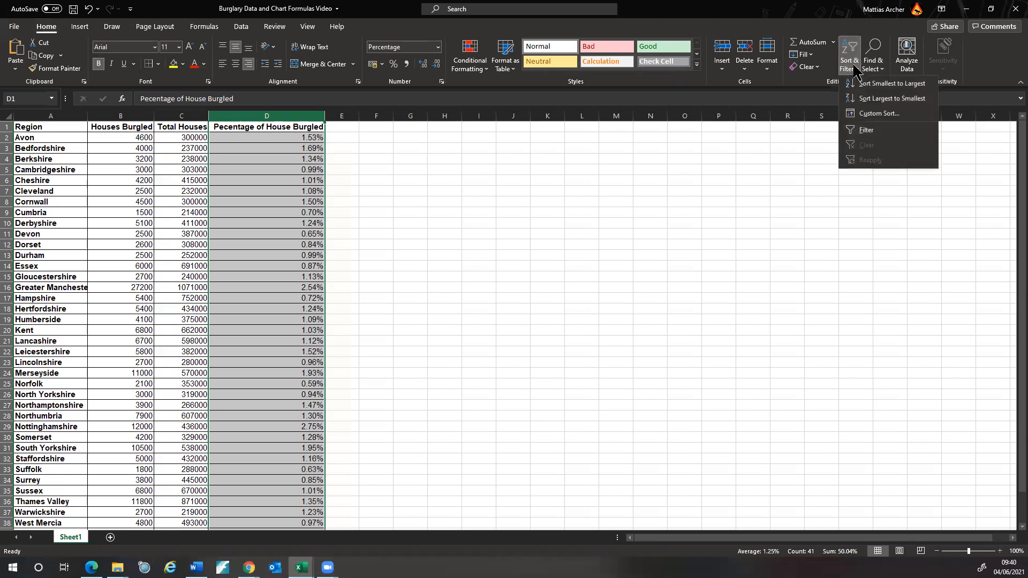
pyautogui.click(883, 99)
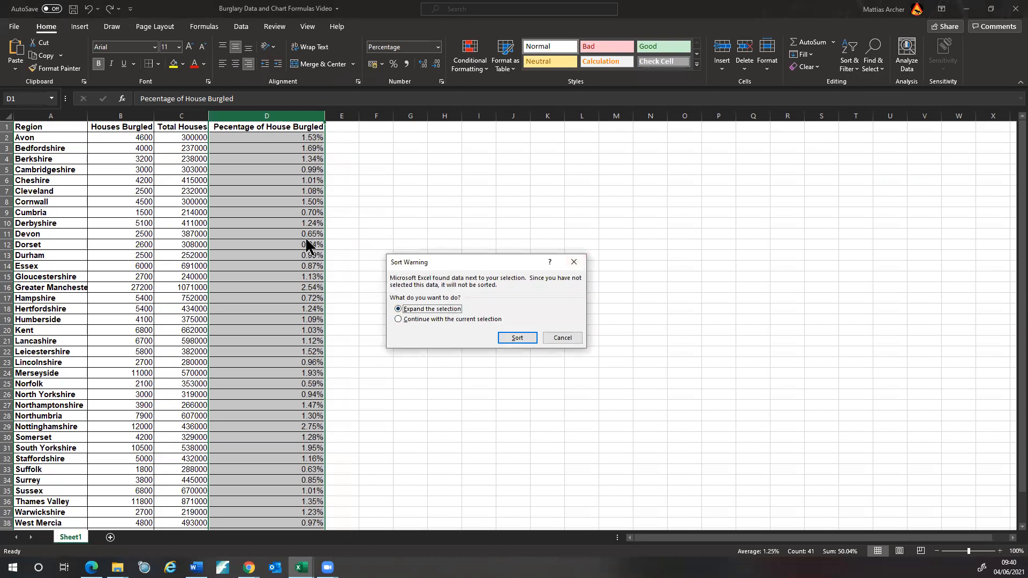
pyautogui.click(517, 337)
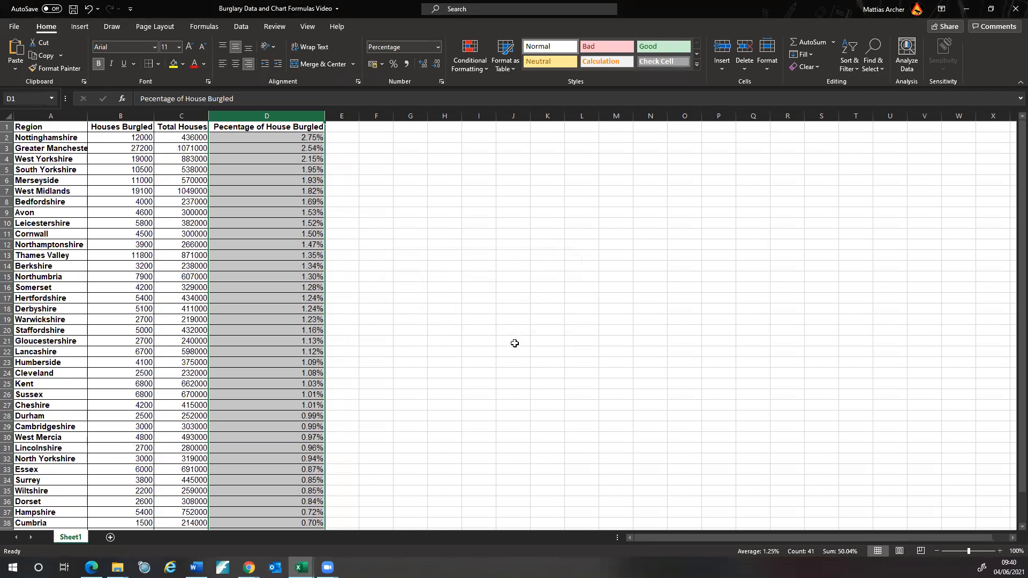
pyautogui.doubleClick(87, 116)
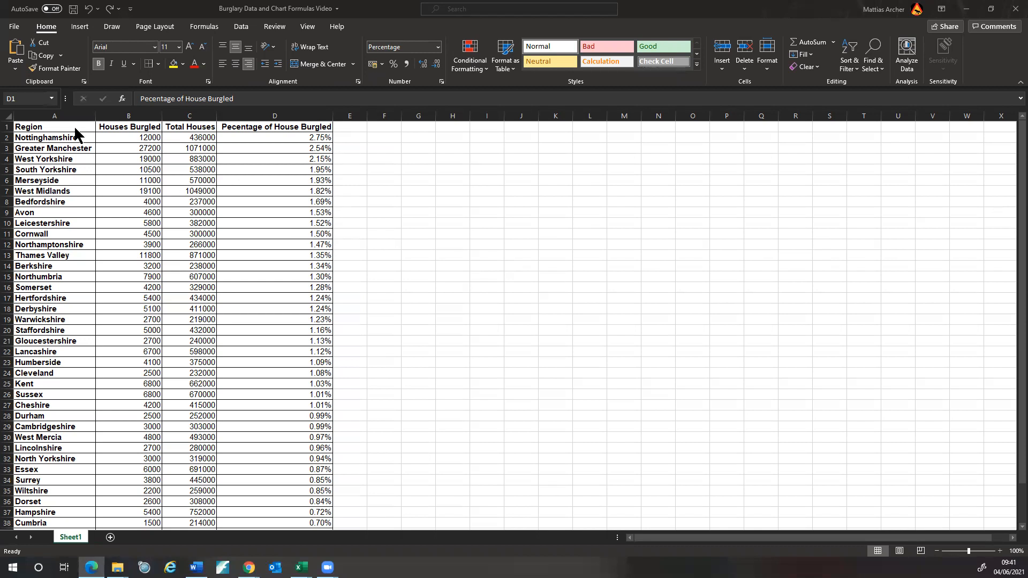
# - Select A1:A11 with D1:D11 and request Recommended Charts, triggering a data-selection warning
pyautogui.hotkey('ctrl', 'space')
pyautogui.moveTo(77, 128); pyautogui.dragTo(72, 234)
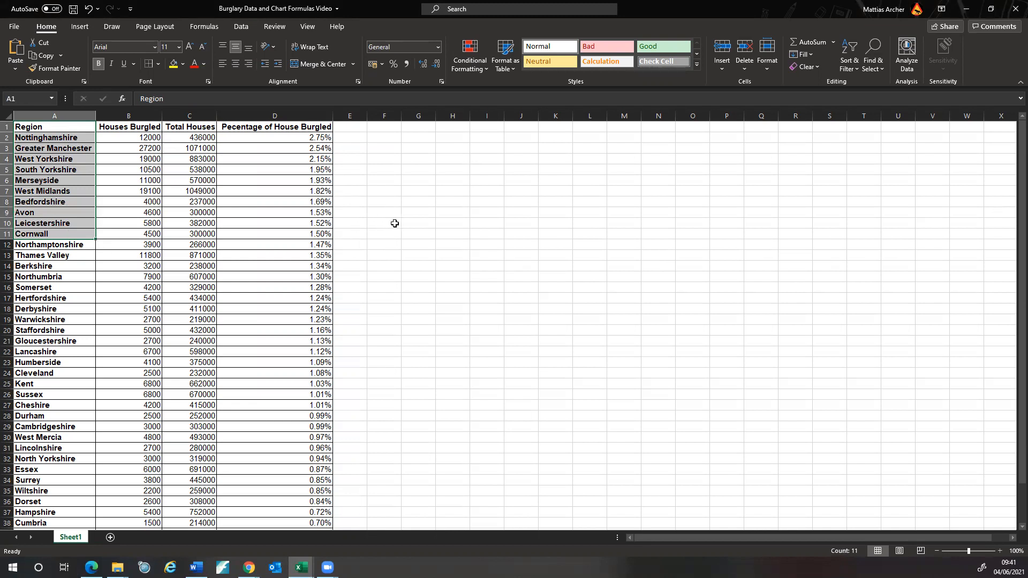
pyautogui.moveTo(300, 128); pyautogui.dragTo(289, 244)
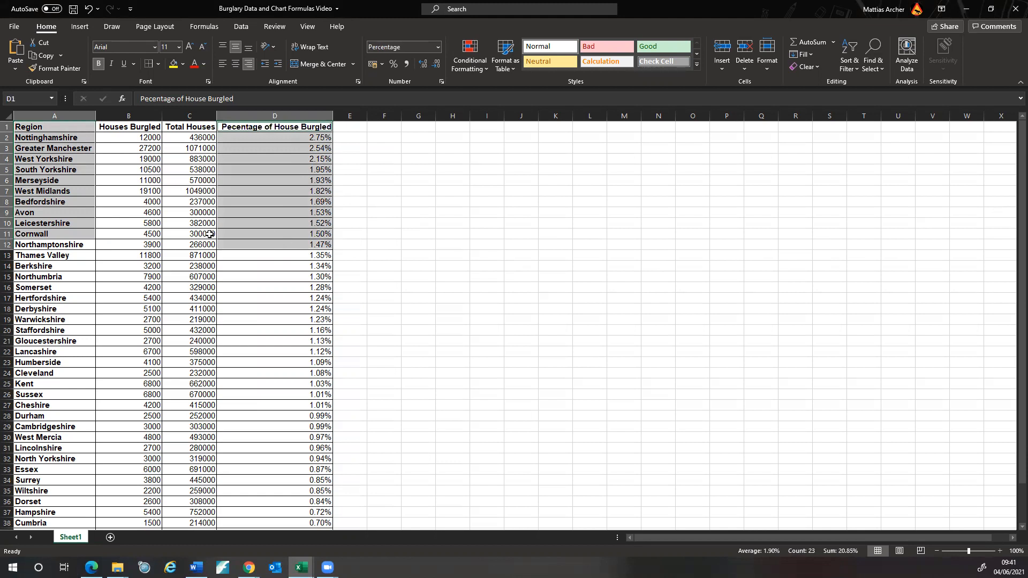
pyautogui.click(340, 233)
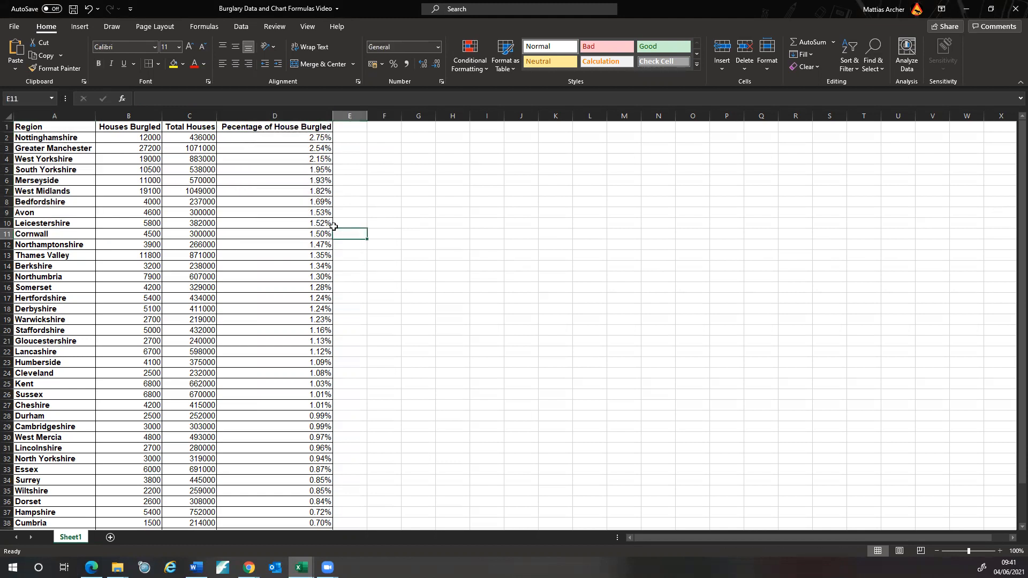
pyautogui.moveTo(57, 126); pyautogui.dragTo(60, 234)
pyautogui.keyDown('ctrl'); pyautogui.moveTo(303, 127); pyautogui.dragTo(289, 233); pyautogui.keyUp('ctrl')
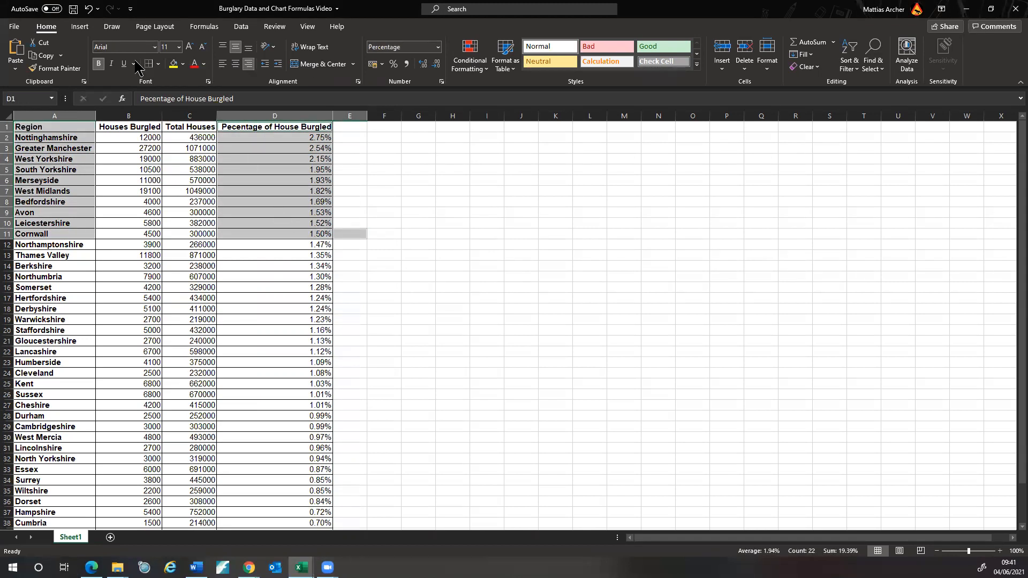
pyautogui.click(80, 27)
pyautogui.click(449, 62)
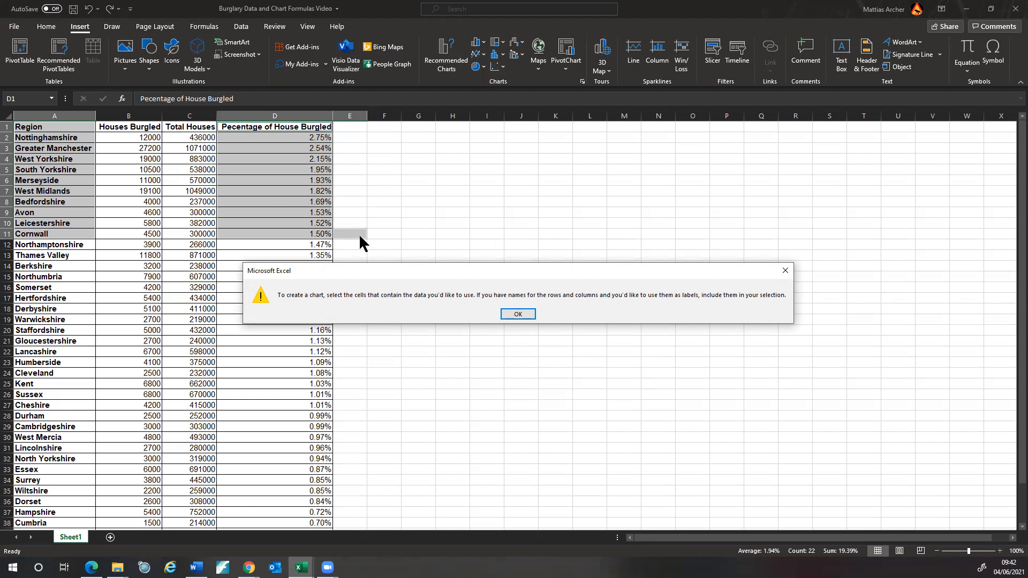
# - Dismiss the warning, preview a Clustered Bar for A1:A11 and D1:D11, cancel, and edit D1
pyautogui.click(790, 269)
pyautogui.click(610, 250)
pyautogui.moveTo(69, 128); pyautogui.dragTo(67, 233)
pyautogui.keyDown('ctrl'); pyautogui.moveTo(305, 130); pyautogui.dragTo(297, 234); pyautogui.keyUp('ctrl')
pyautogui.click(465, 67)
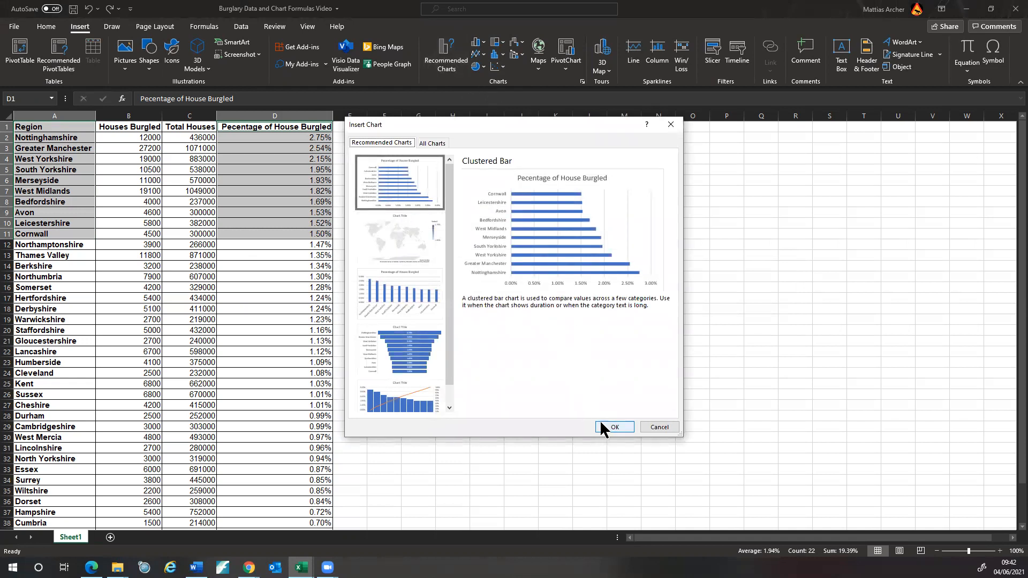
pyautogui.click(669, 428)
pyautogui.doubleClick(301, 127)
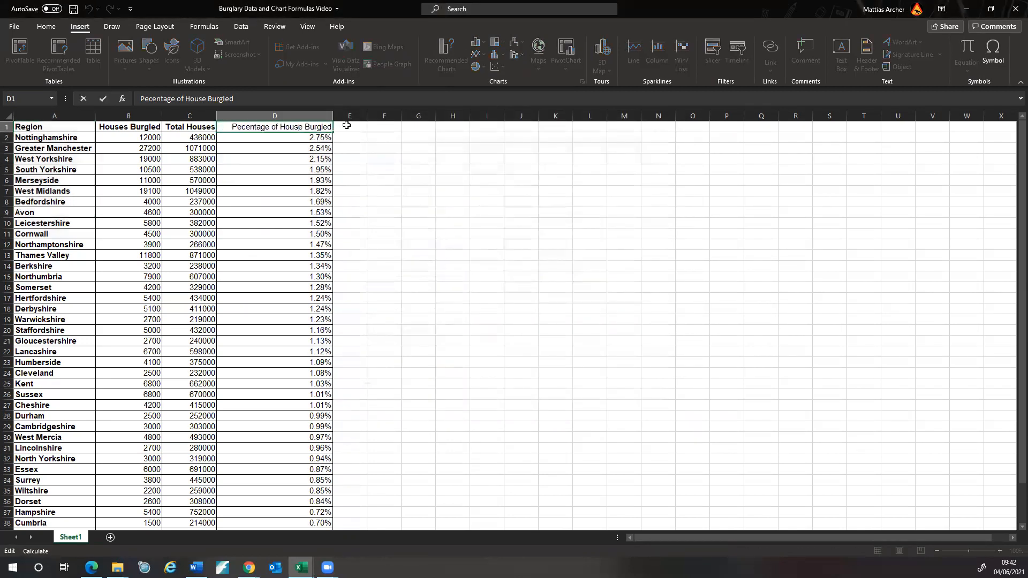
# - Change the D1 heading to 'Pecentage of Houses Burgled'
pyautogui.press('Right')
pyautogui.write('s')
pyautogui.moveTo(257, 126); pyautogui.dragTo(252, 126)
pyautogui.click(46, 26)
pyautogui.click(374, 156)
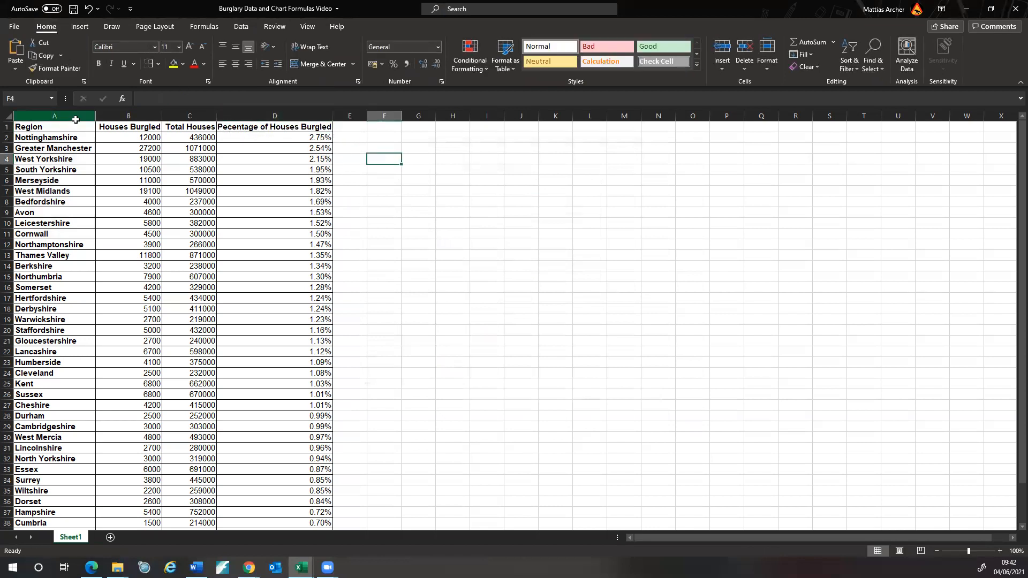
# - Select A1:A11 together with D1:D11 for the top ten regions
pyautogui.moveTo(79, 129); pyautogui.dragTo(75, 234)
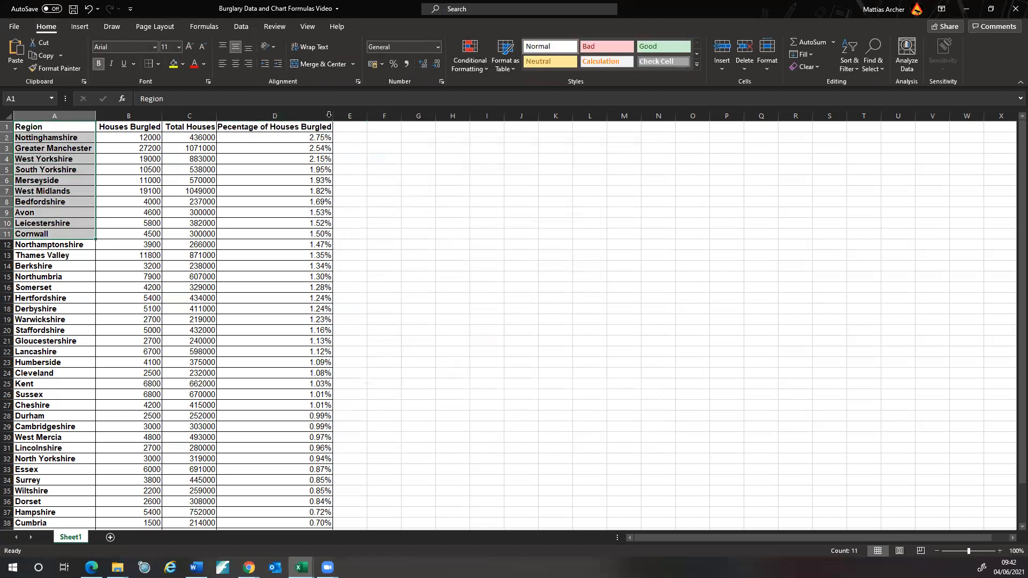
pyautogui.moveTo(306, 127); pyautogui.dragTo(296, 231)
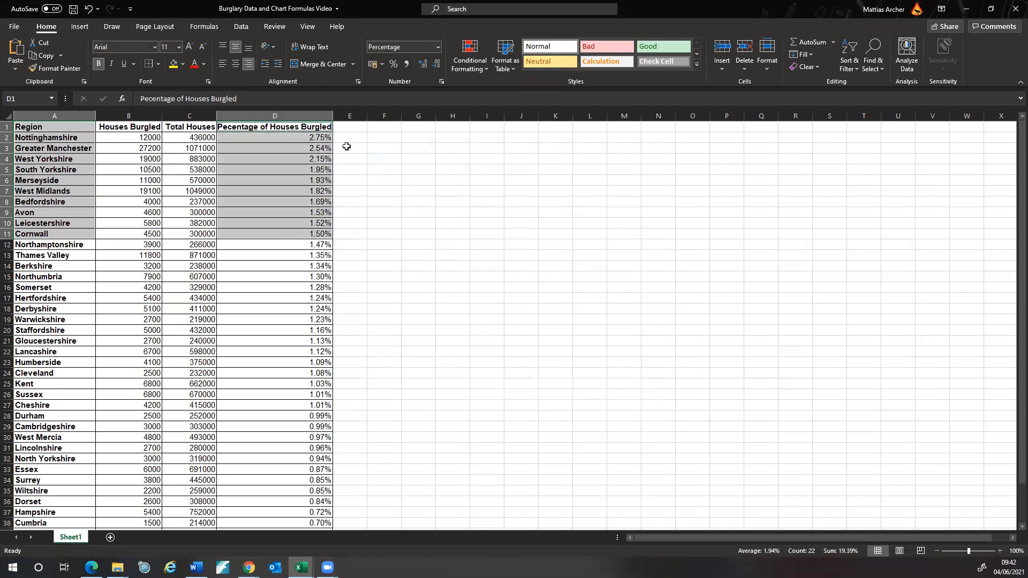
pyautogui.click(80, 27)
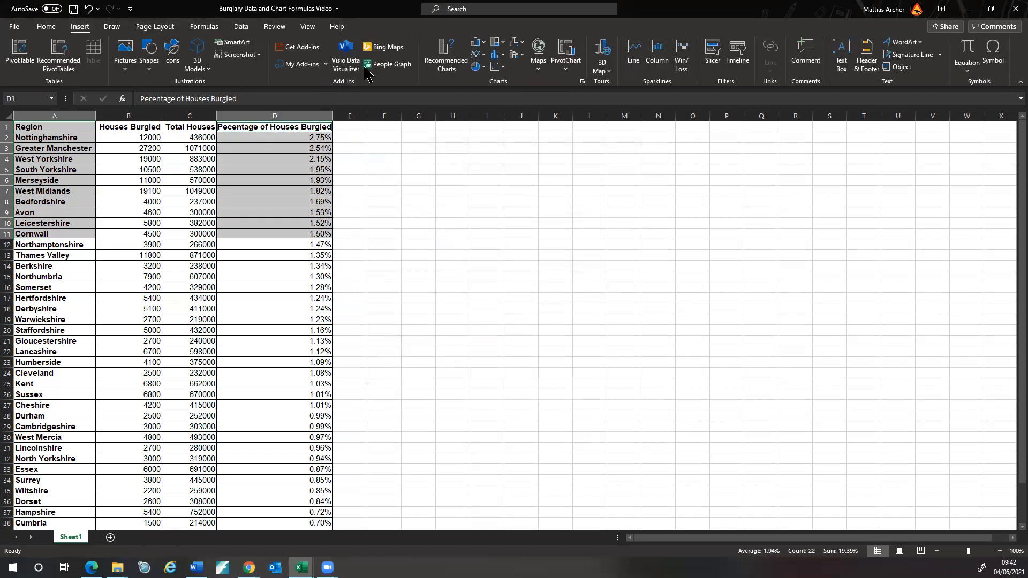
# - Insert the recommended clustered bar chart of the top ten regions' burglary percentages
pyautogui.click(458, 67)
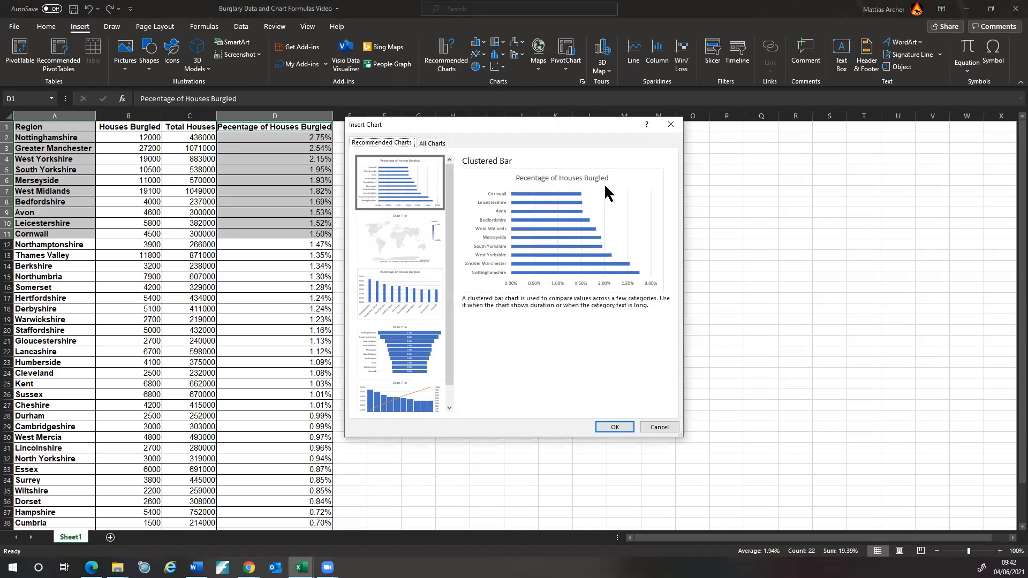
pyautogui.click(614, 427)
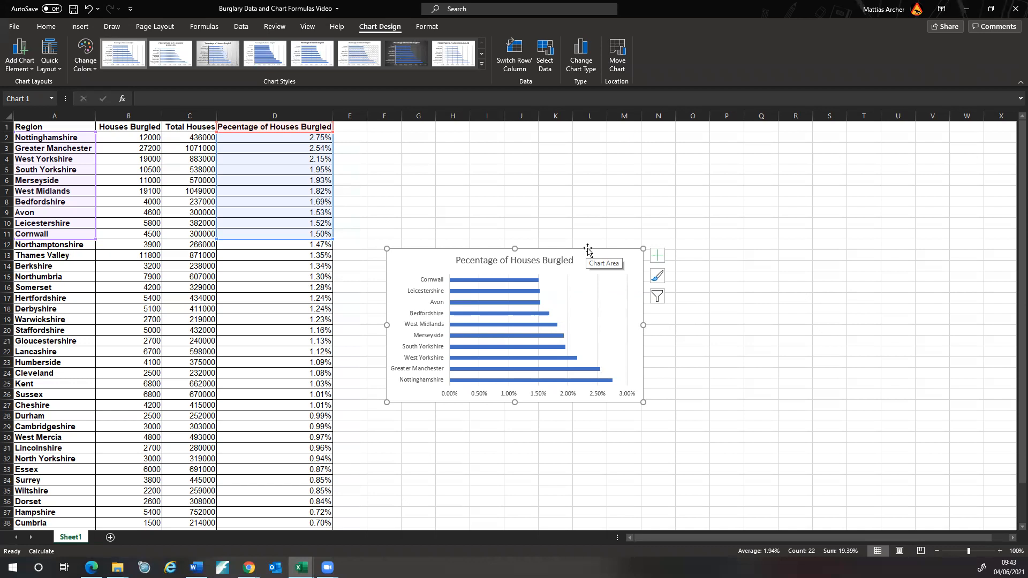
pyautogui.click(473, 177)
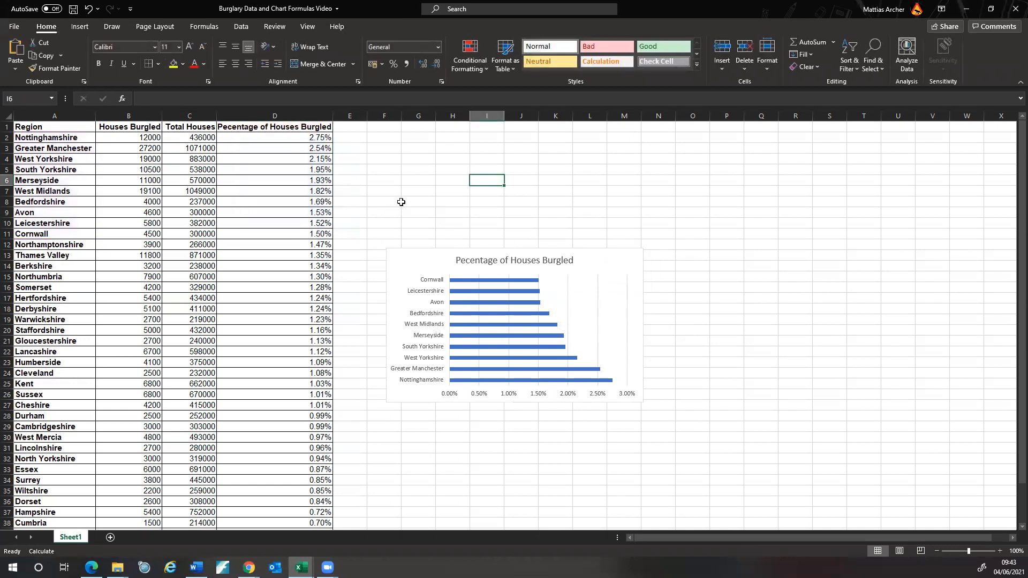
# - Rename the Sheet1 tab to 'Burglary Data', fixing the mistyped 'Date'
pyautogui.rightClick(83, 540)
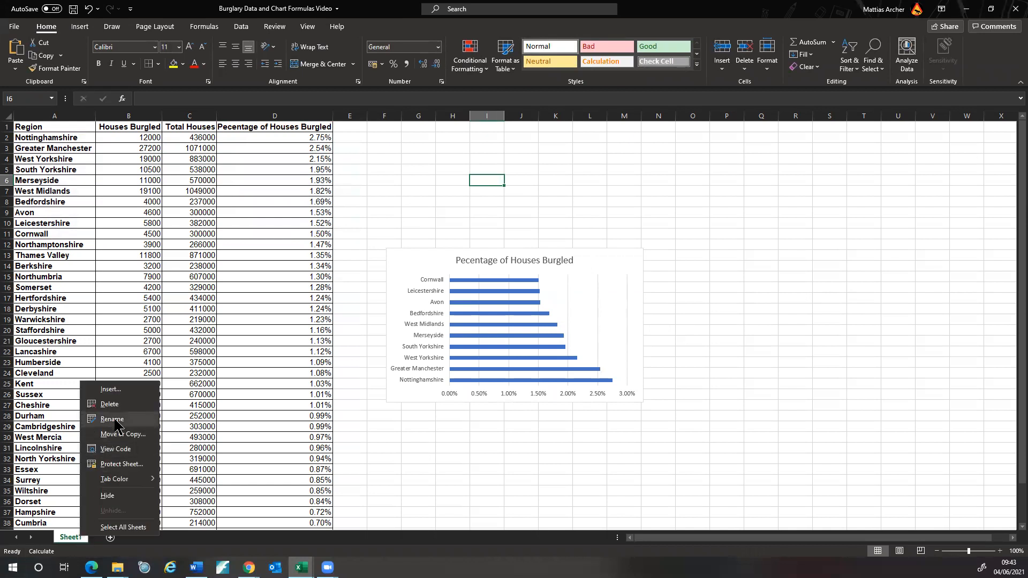
pyautogui.press('Escape')
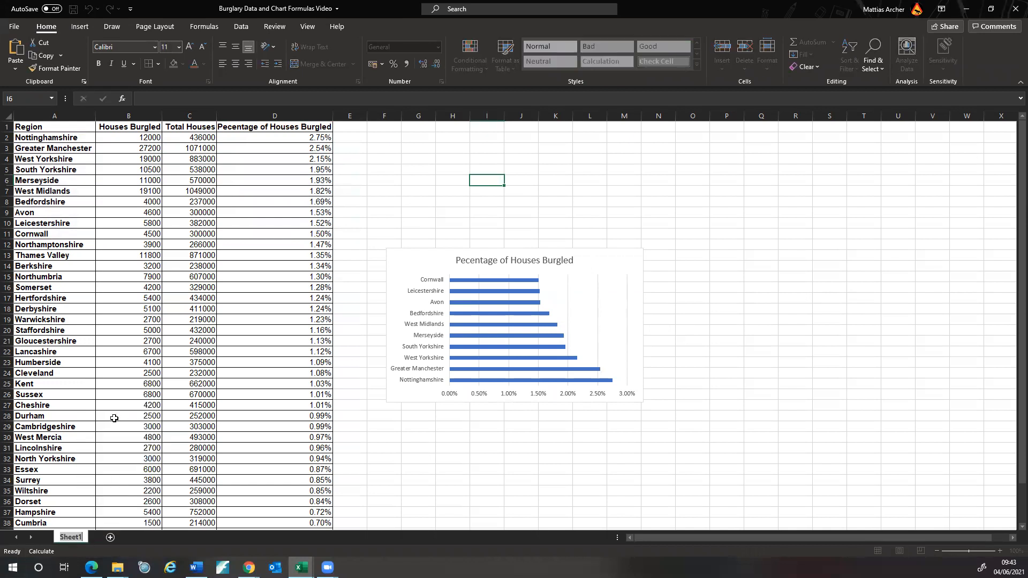
pyautogui.write('urglary Date')
pyautogui.press('Return')
pyautogui.press('BackSpace')
pyautogui.write('a')
pyautogui.click(409, 491)
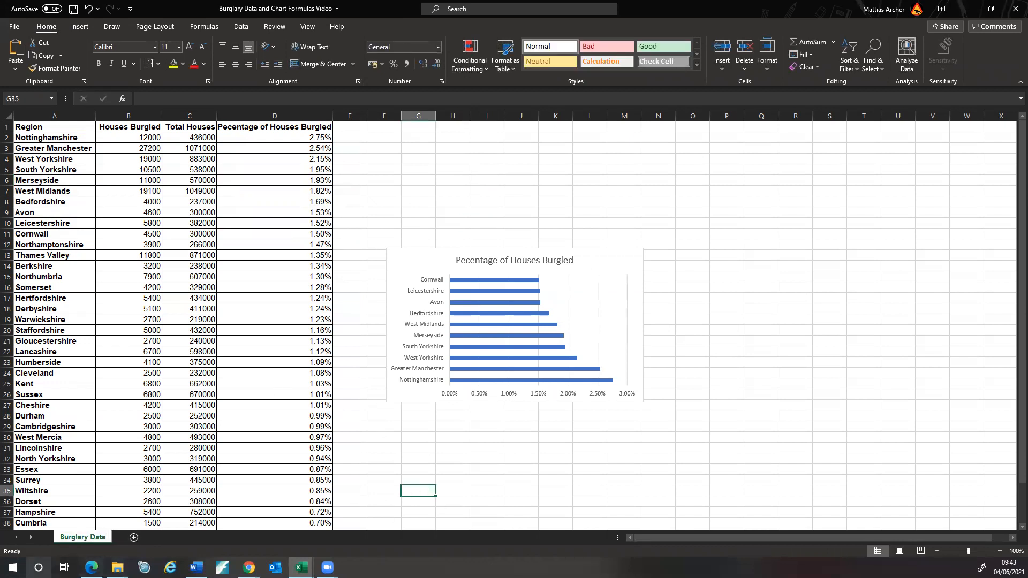
pyautogui.click(584, 252)
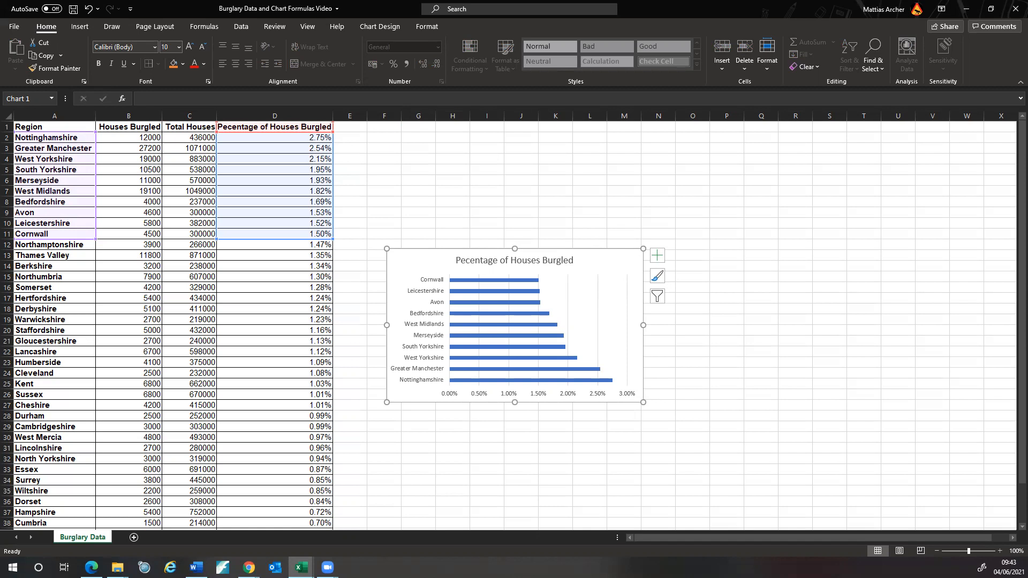
# - Move the top-ten percentage bar chart onto a new chart sheet named 'Burglary Chart'
pyautogui.rightClick(598, 250)
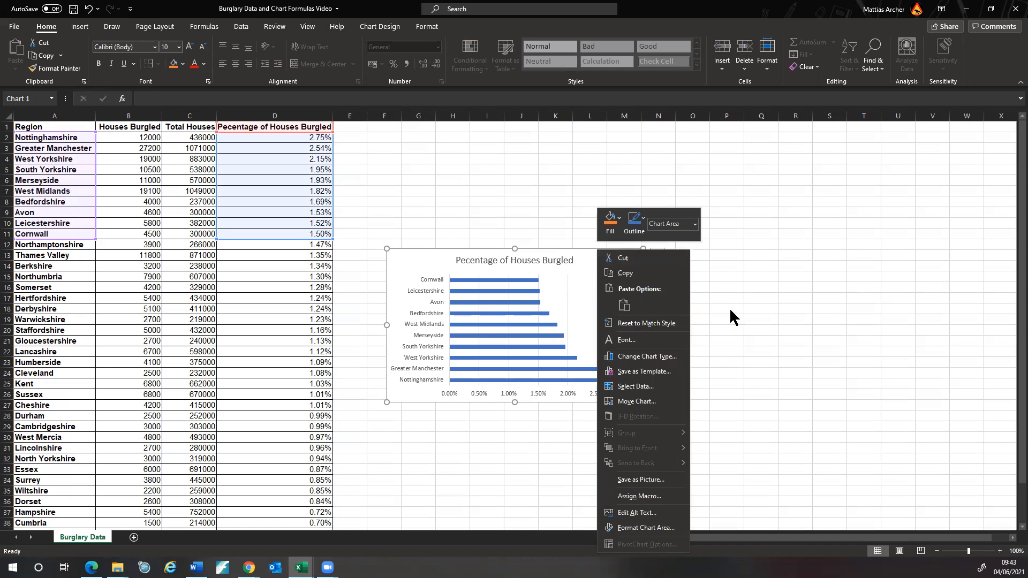
pyautogui.press('Escape')
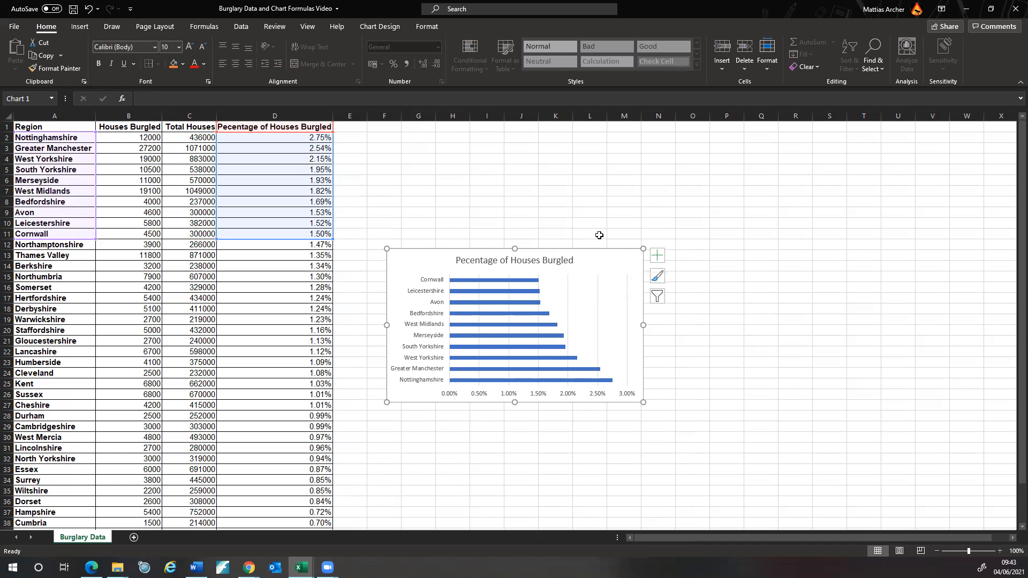
pyautogui.click(566, 208)
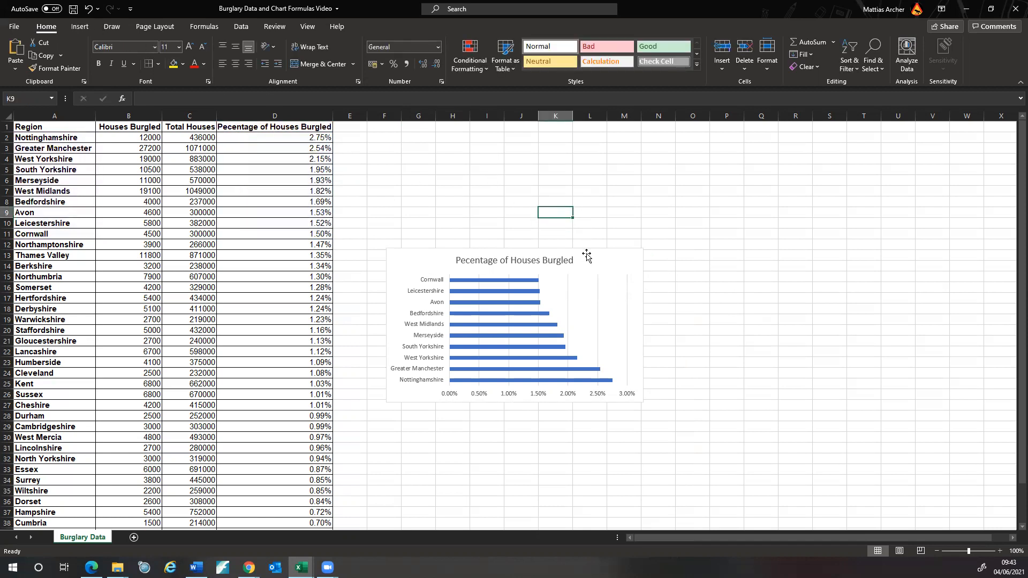
pyautogui.click(587, 254)
pyautogui.click(87, 27)
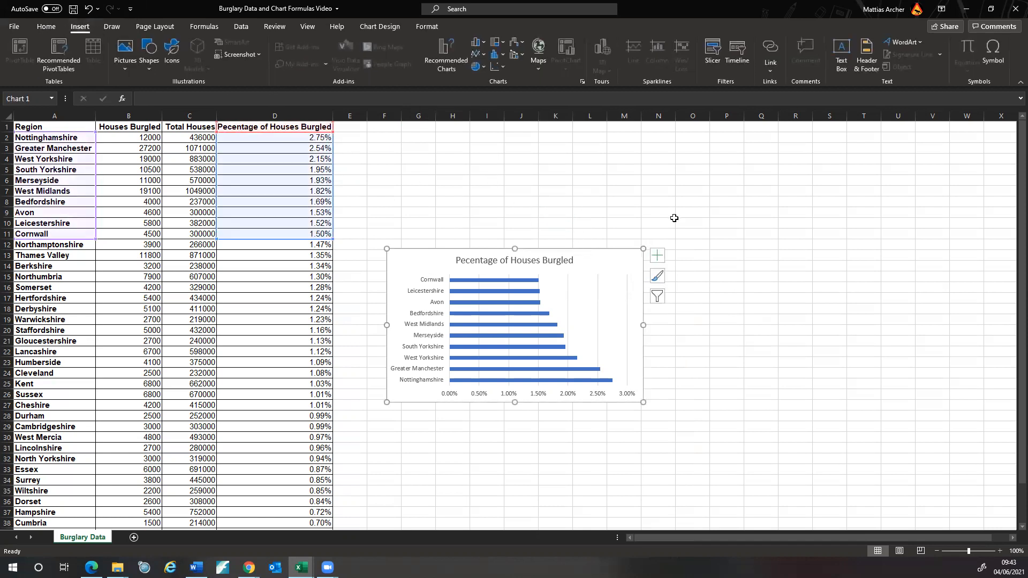
pyautogui.rightClick(571, 249)
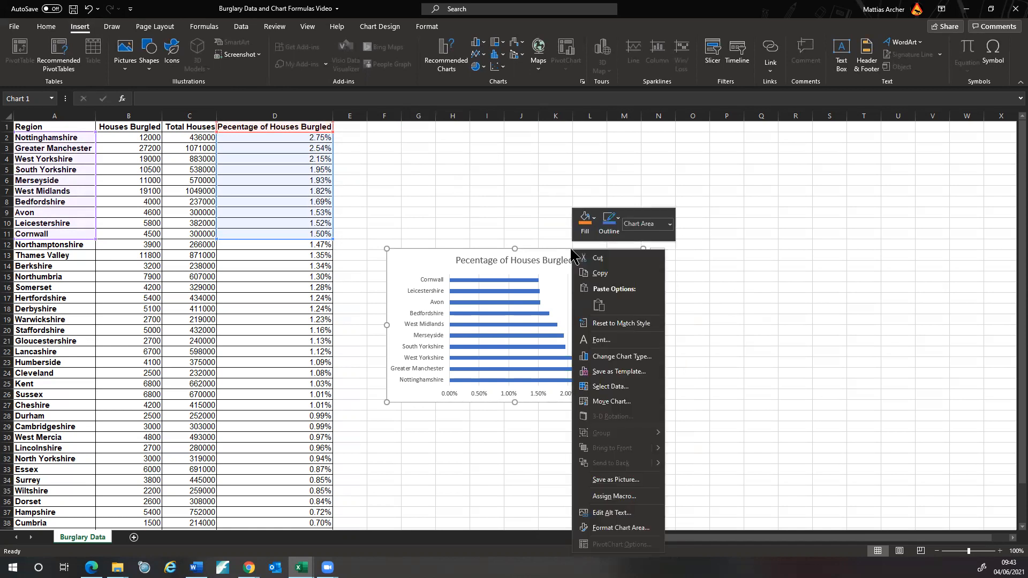
pyautogui.click(611, 401)
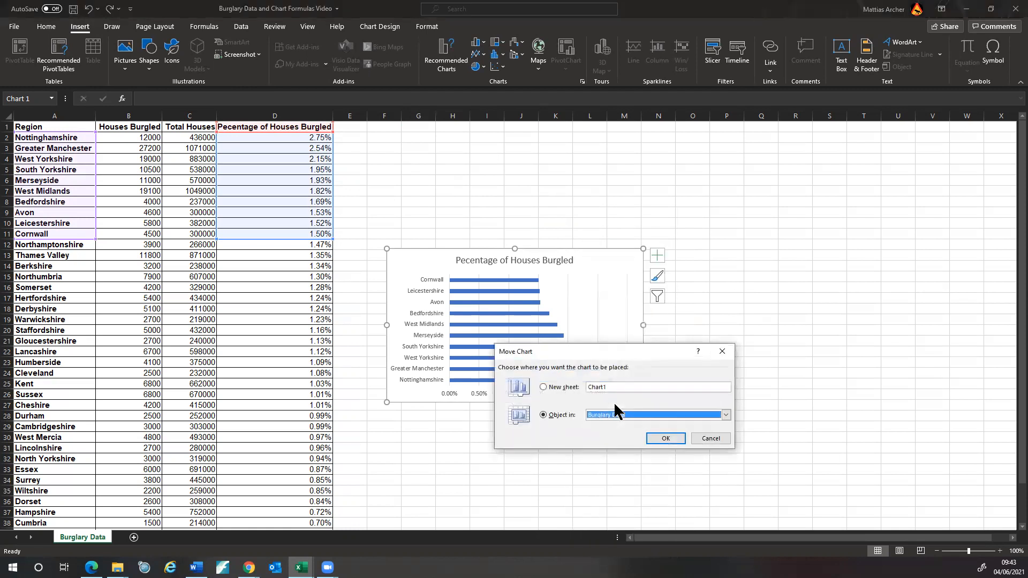
pyautogui.click(543, 387)
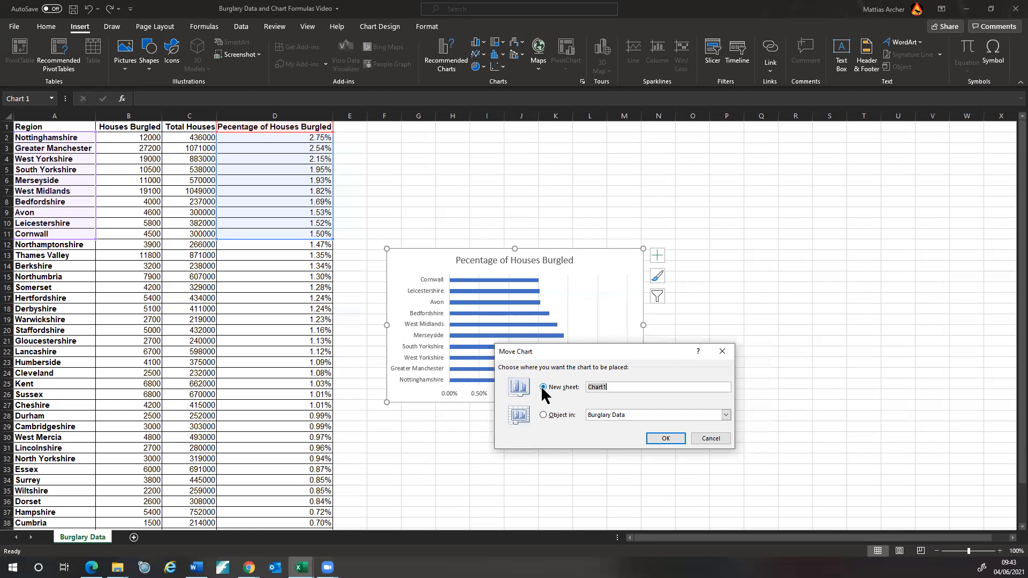
pyautogui.write('P')
pyautogui.click(666, 438)
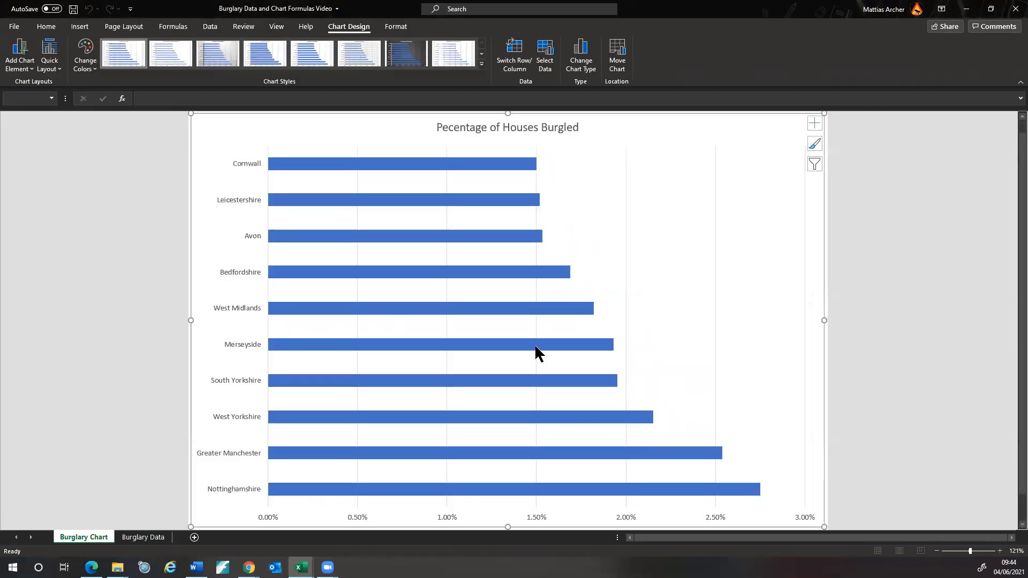
# - Add a custom centred footer with the student's name to the Burglary Chart sheet
pyautogui.moveTo(536, 347)
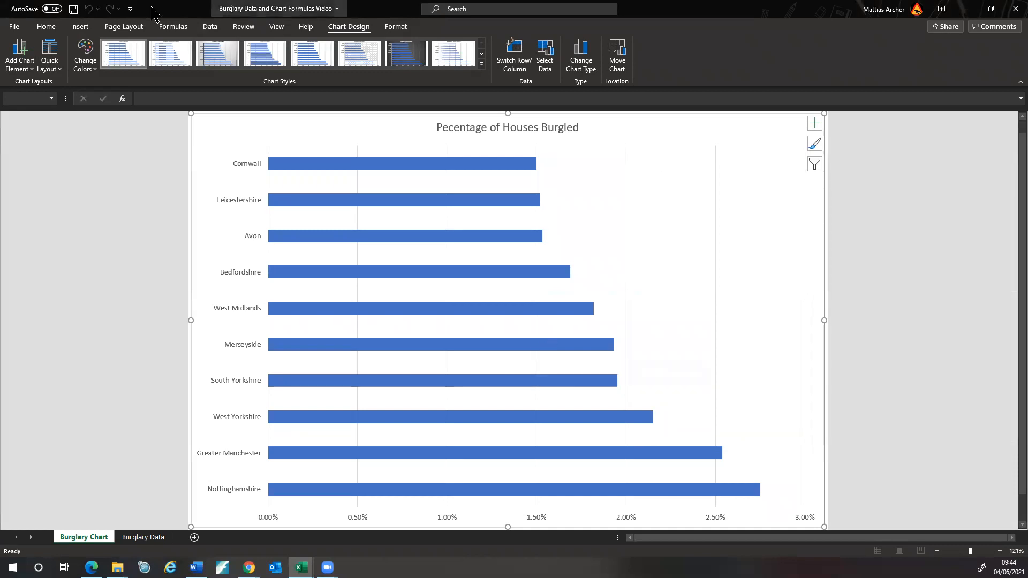
pyautogui.click(47, 27)
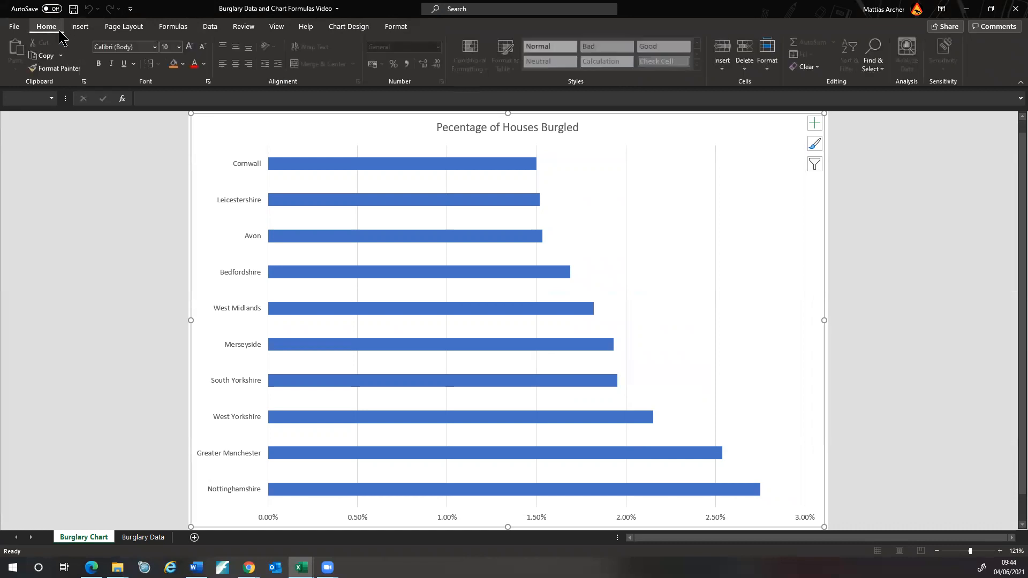
pyautogui.click(79, 26)
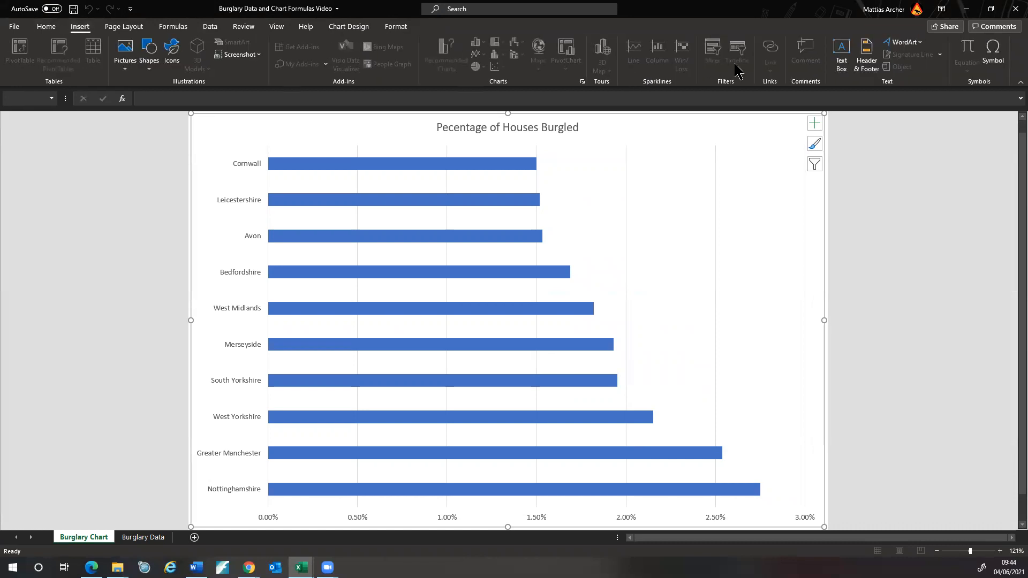
pyautogui.click(866, 53)
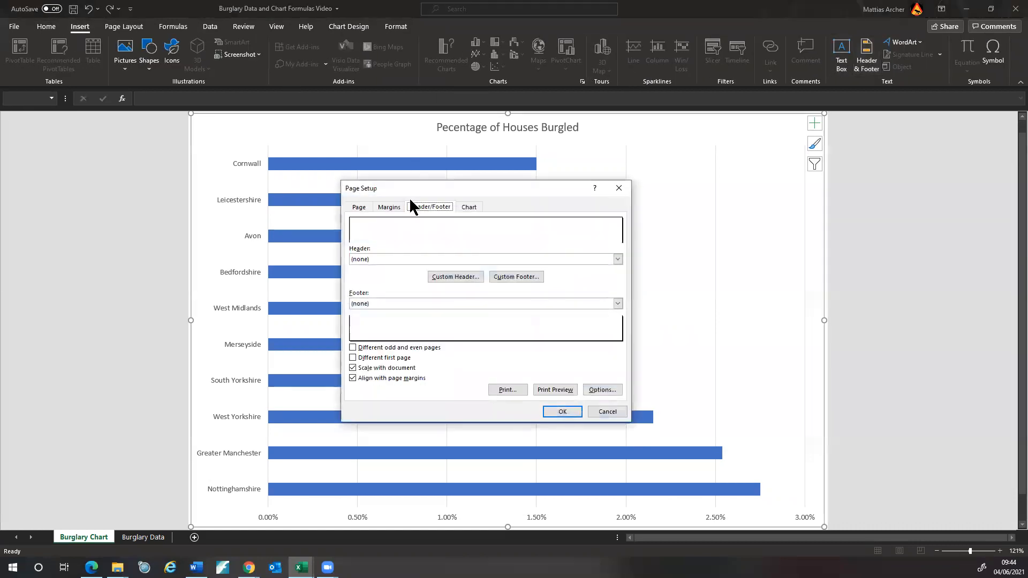
pyautogui.click(507, 275)
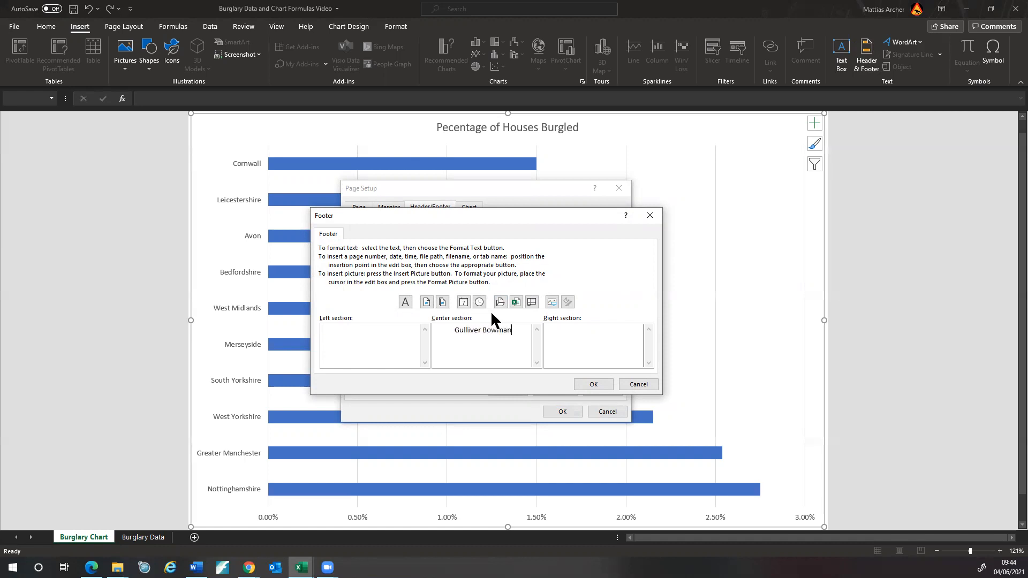
pyautogui.click(592, 383)
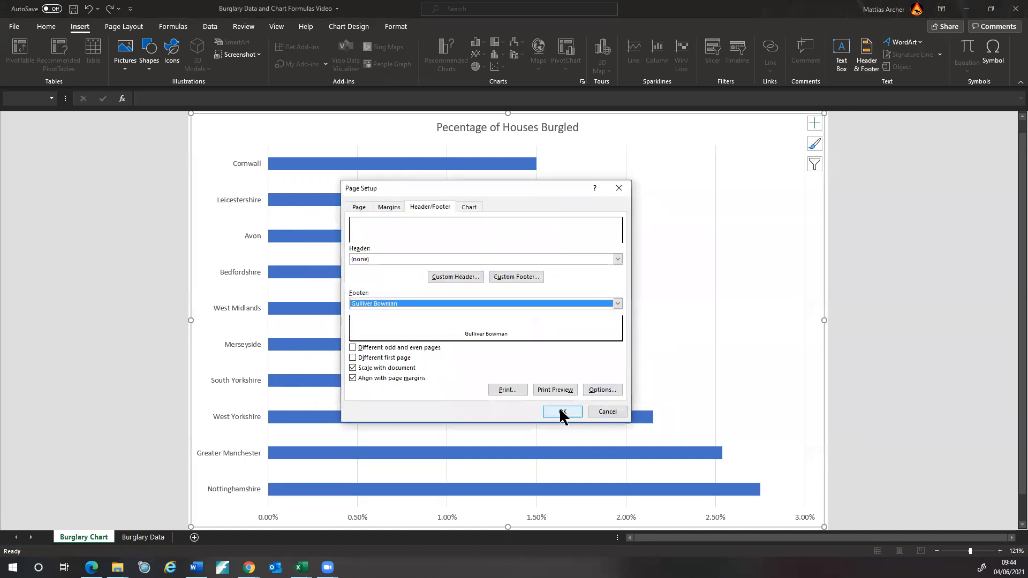
pyautogui.click(561, 411)
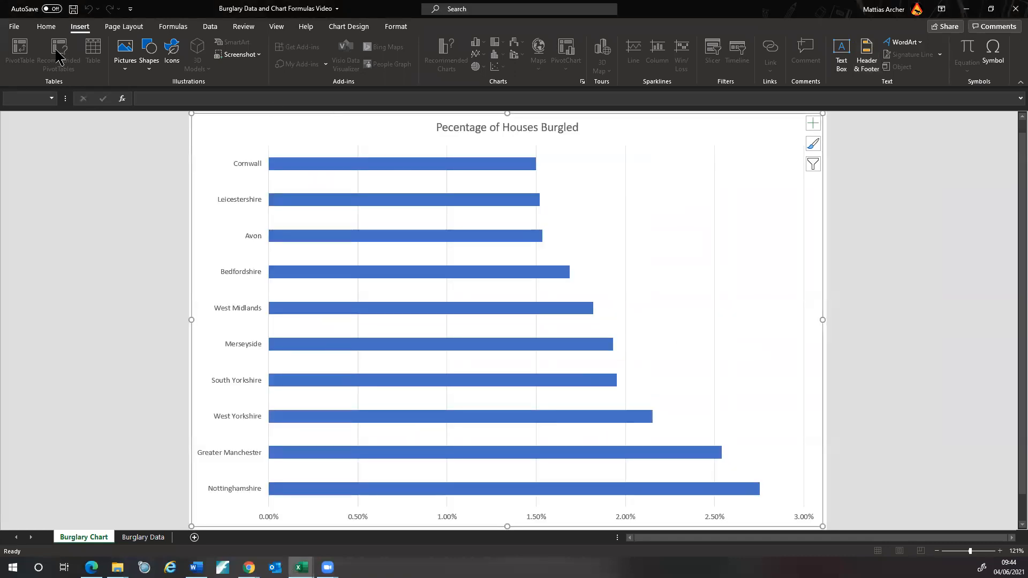
# - Select the full chart title text 'Pecentage of Houses Burgled' for reuse
pyautogui.click(477, 130)
pyautogui.doubleClick(439, 127)
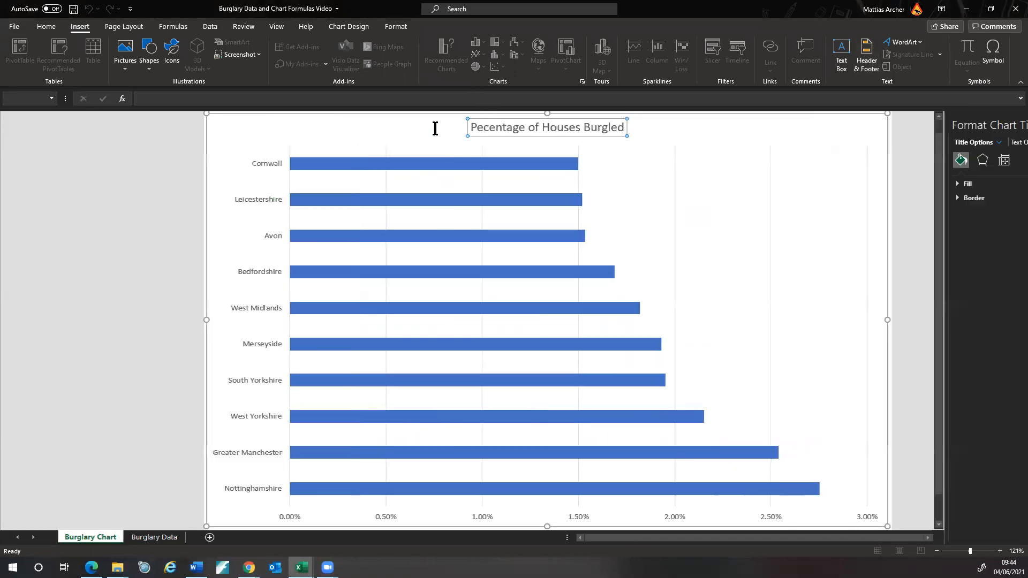
pyautogui.moveTo(357, 127); pyautogui.dragTo(503, 129)
pyautogui.hotkey('ctrl', 'c')
pyautogui.click(756, 220)
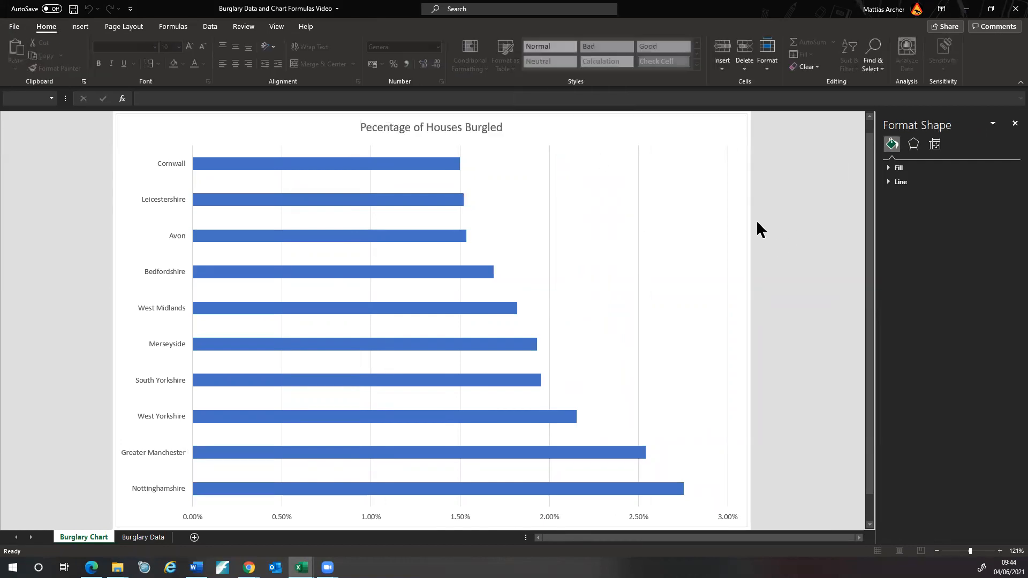
# - Print the Burglary Chart sheet to a PDF named after the chart title
pyautogui.click(13, 28)
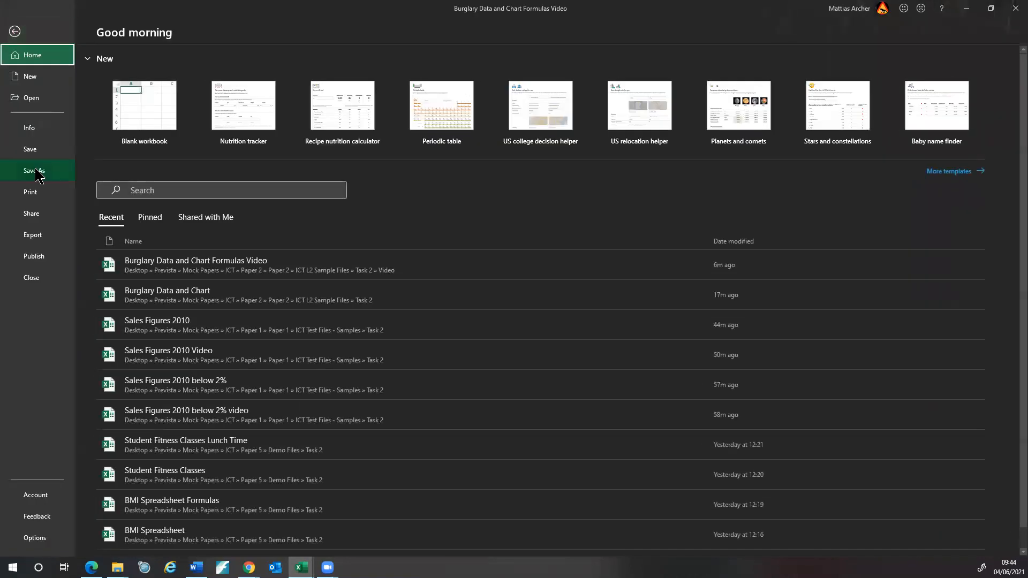
pyautogui.click(33, 195)
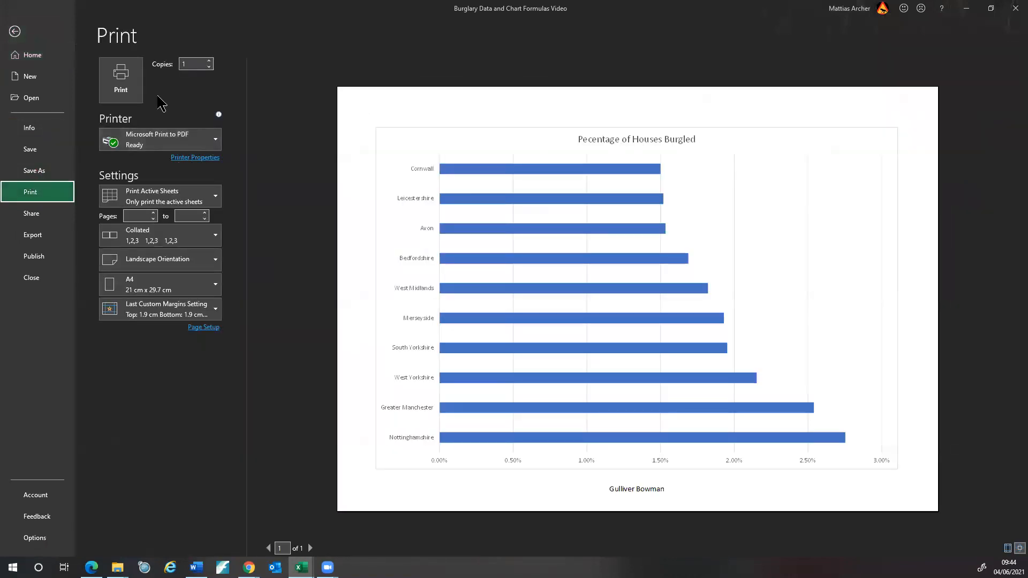
pyautogui.click(132, 91)
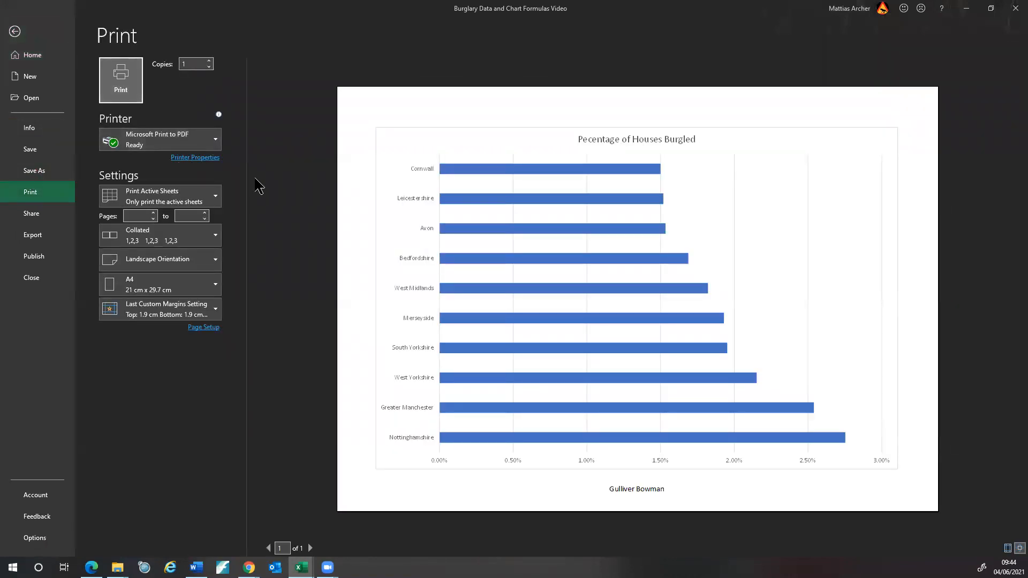
pyautogui.click(111, 82)
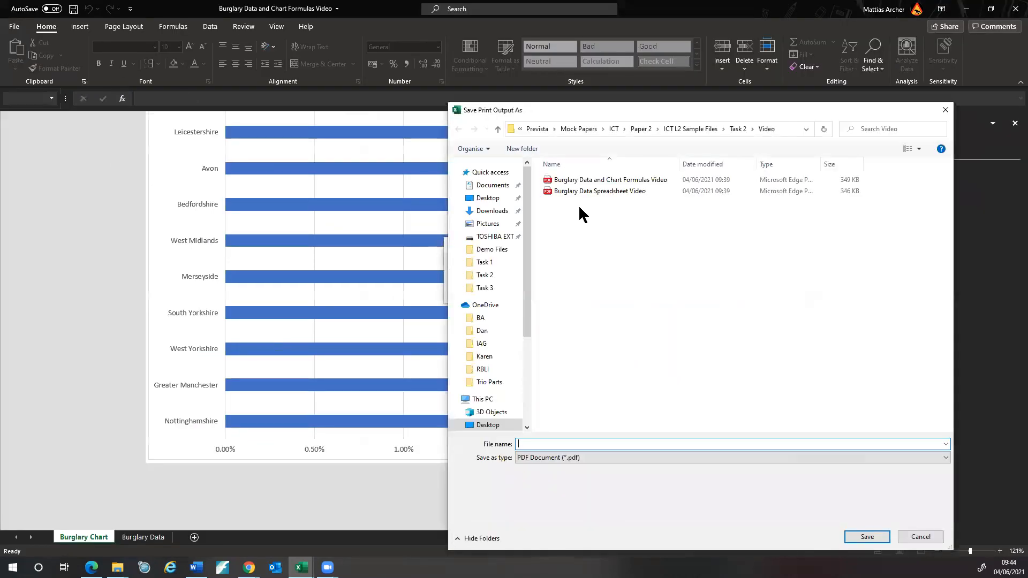
pyautogui.hotkey('ctrl', 'v')
pyautogui.write('Char')
pyautogui.click(872, 538)
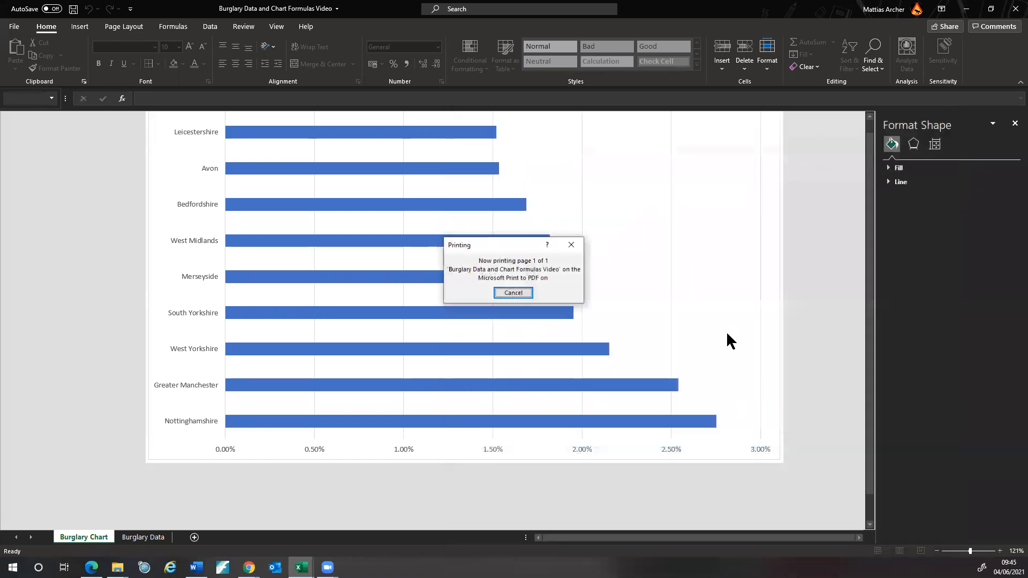
pyautogui.click(143, 537)
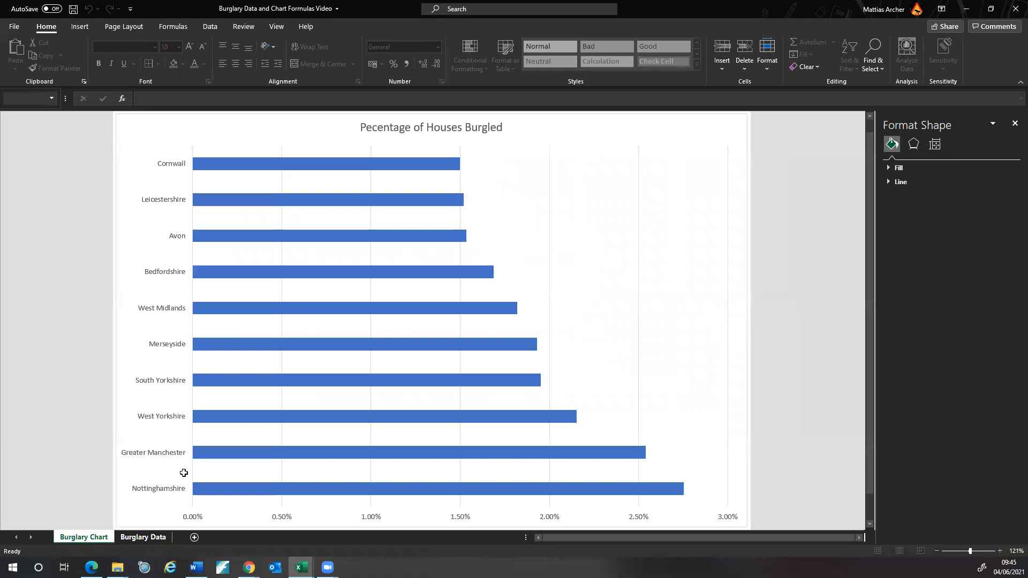
# - Preview the Burglary Data printout, then return and close the Format Shape pane
pyautogui.click(14, 26)
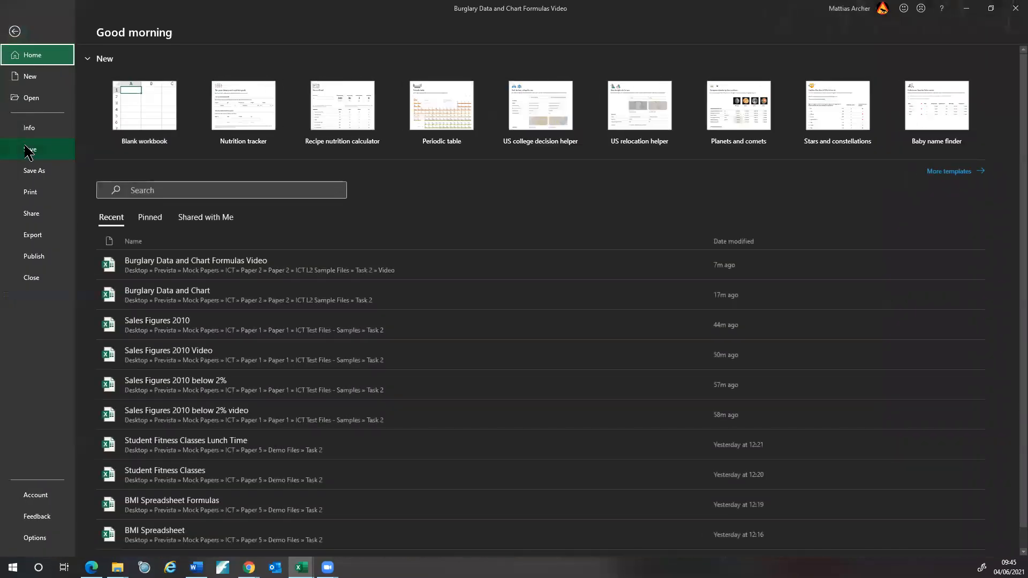
pyautogui.click(30, 191)
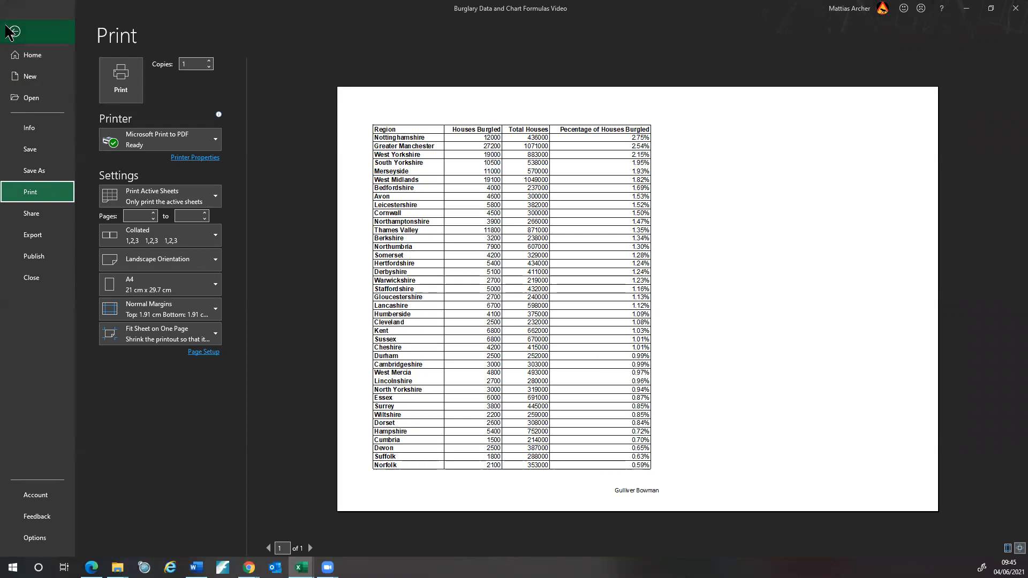
pyautogui.click(15, 32)
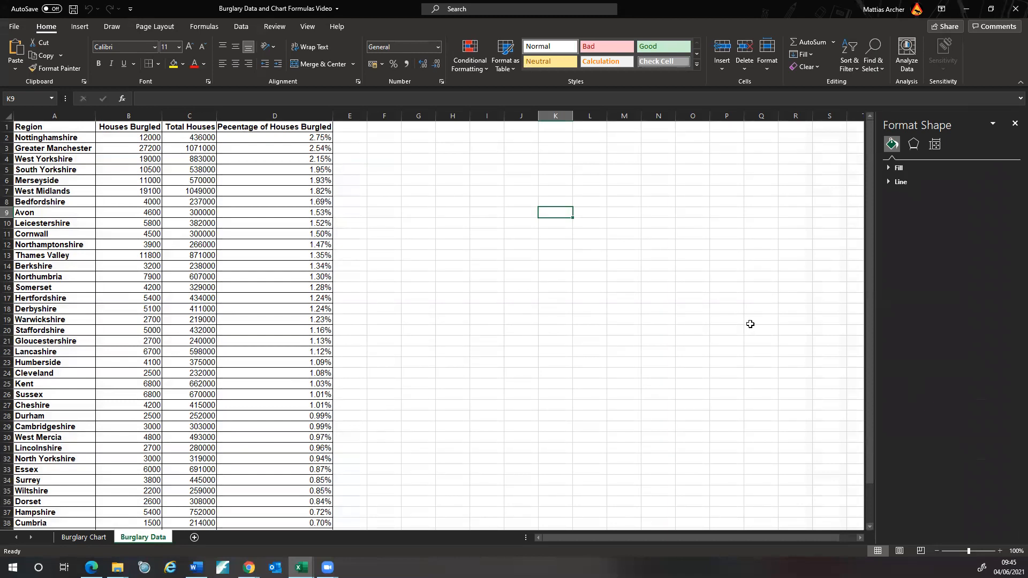
pyautogui.click(1014, 123)
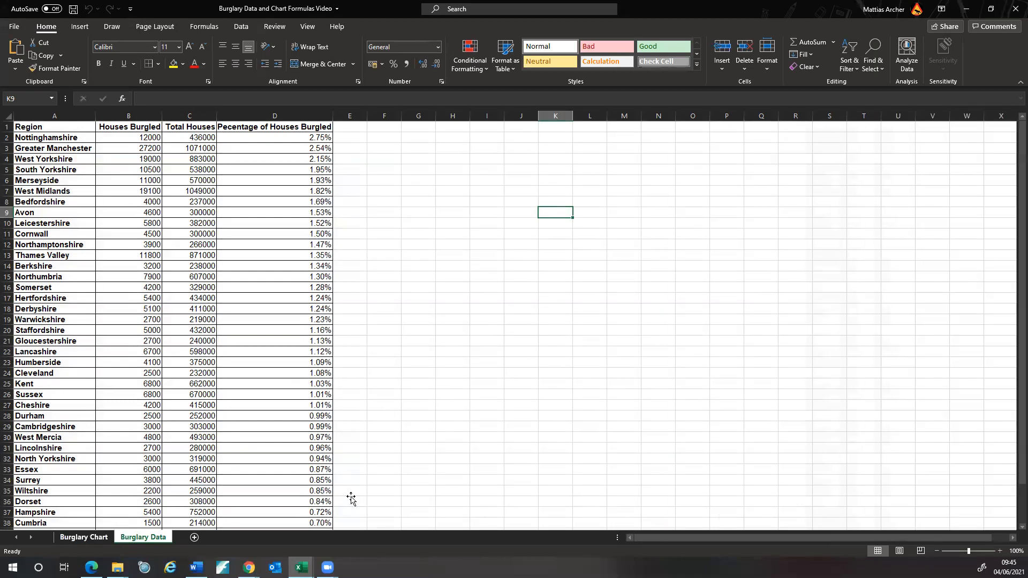
pyautogui.hotkey('ctrl', 'pageup')
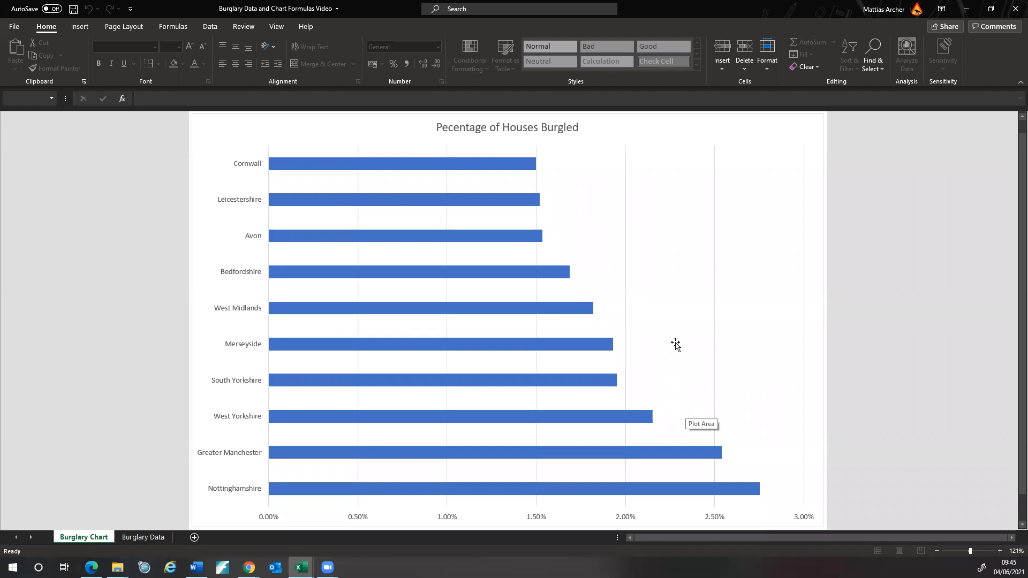
pyautogui.click(140, 537)
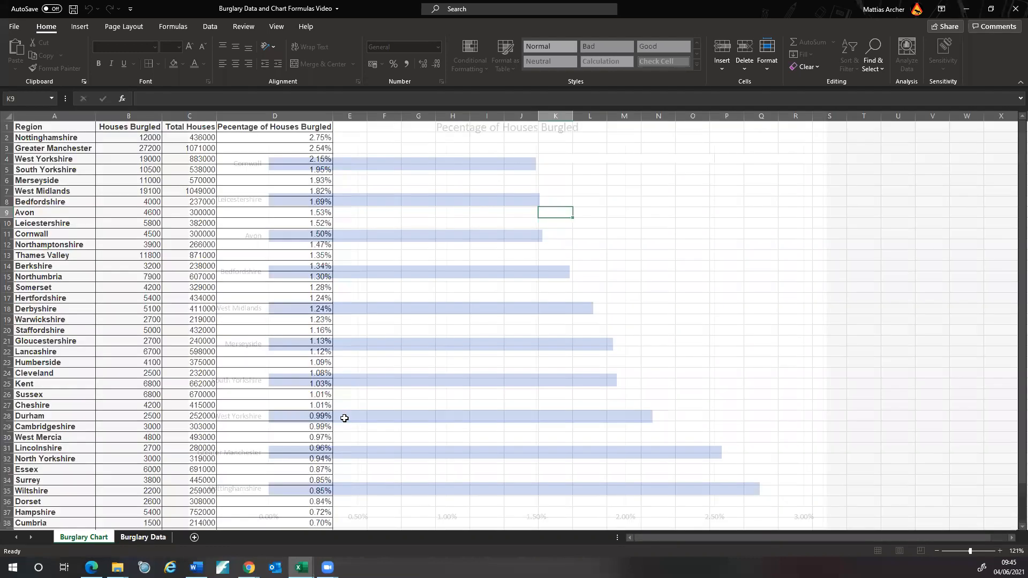